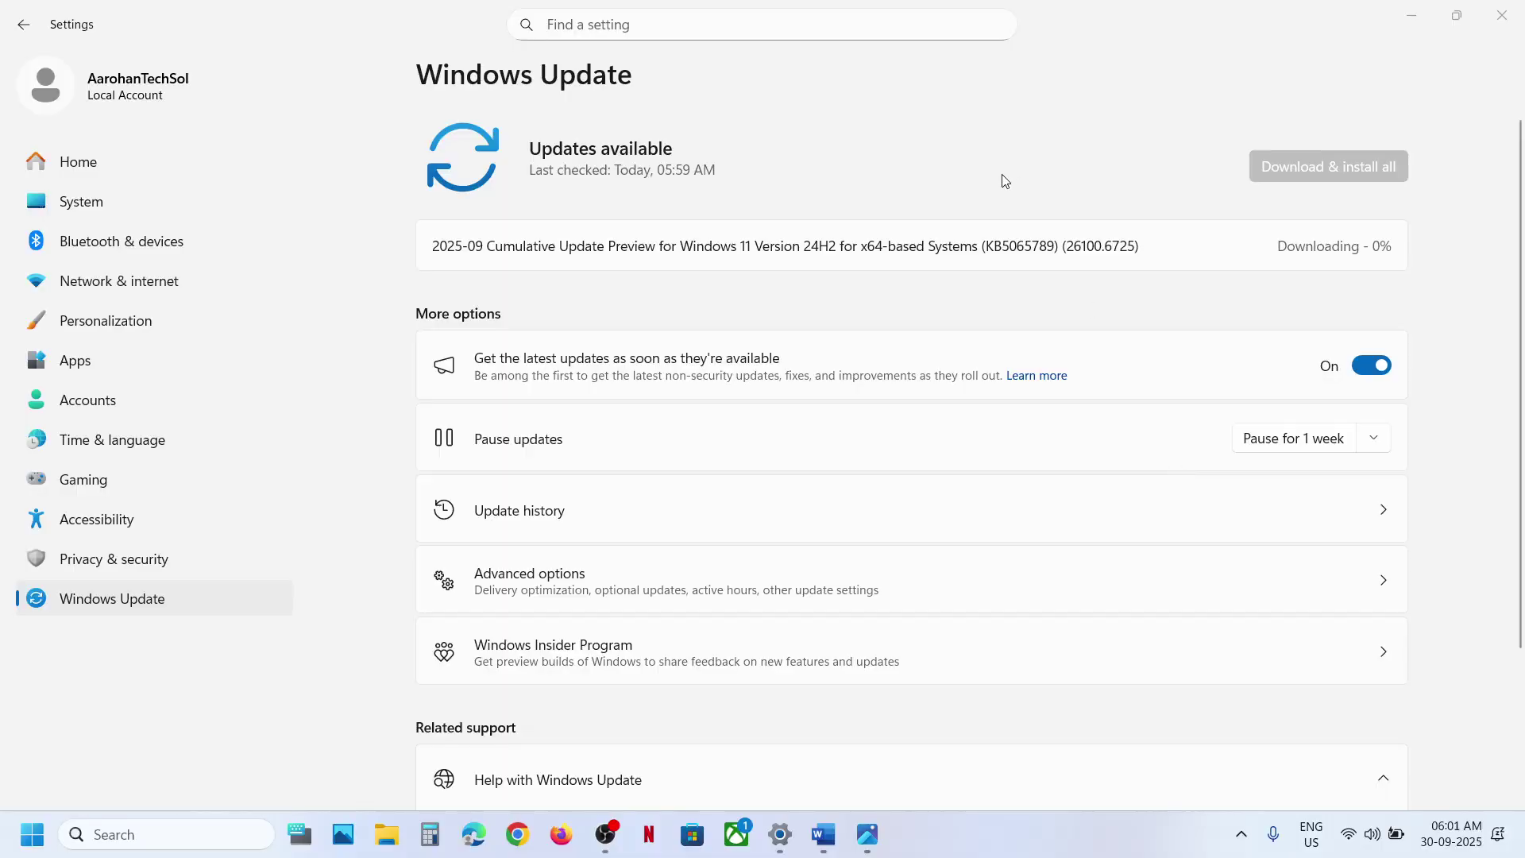
Note the stuck KB5065789 update, check the fix notes, and launch Services from search.
double_click(1013, 247)
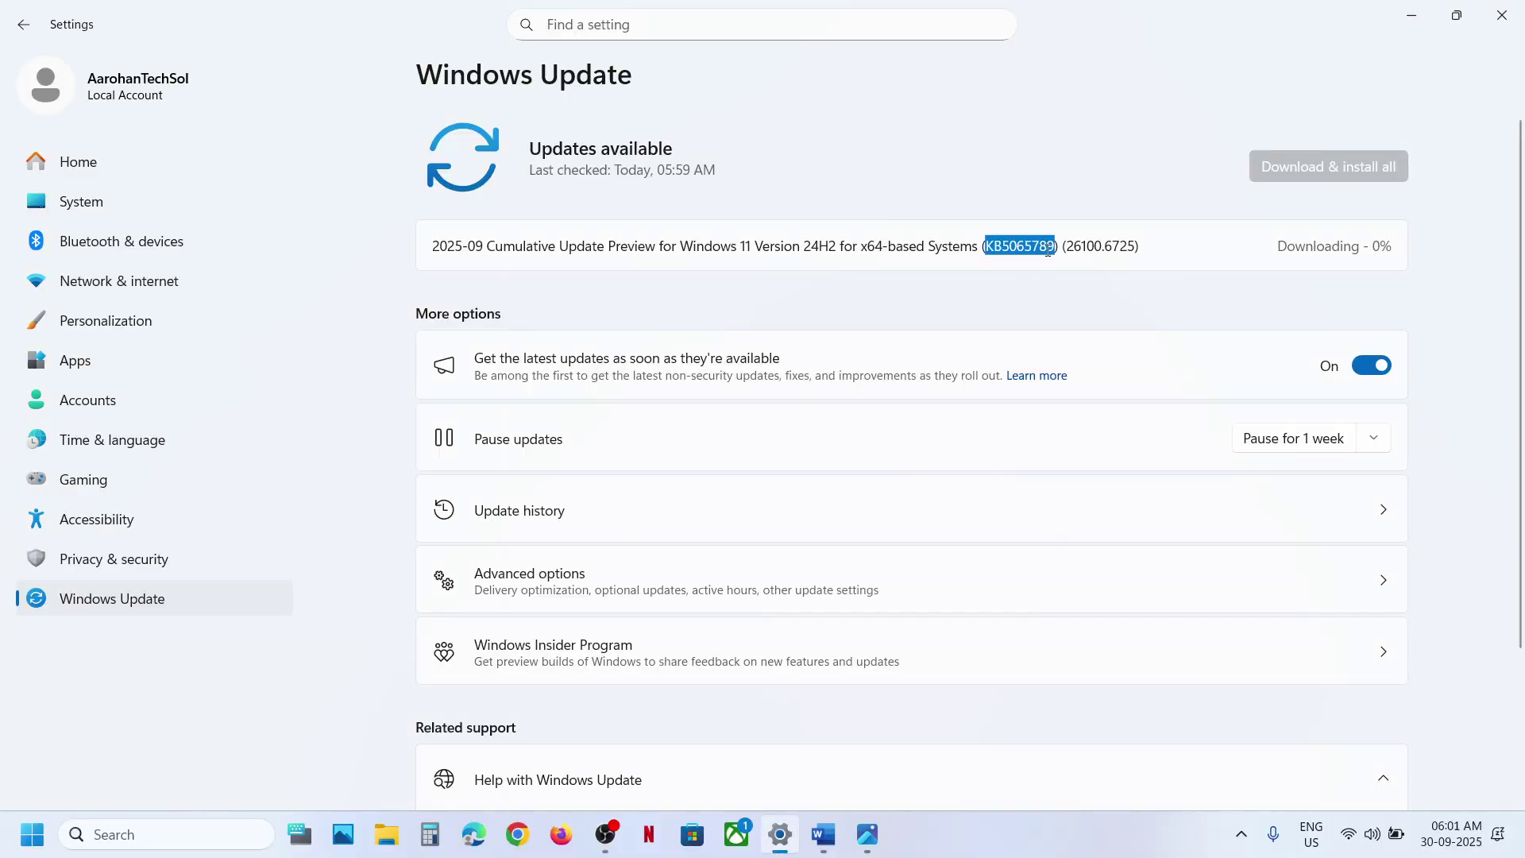
left_click(834, 840)
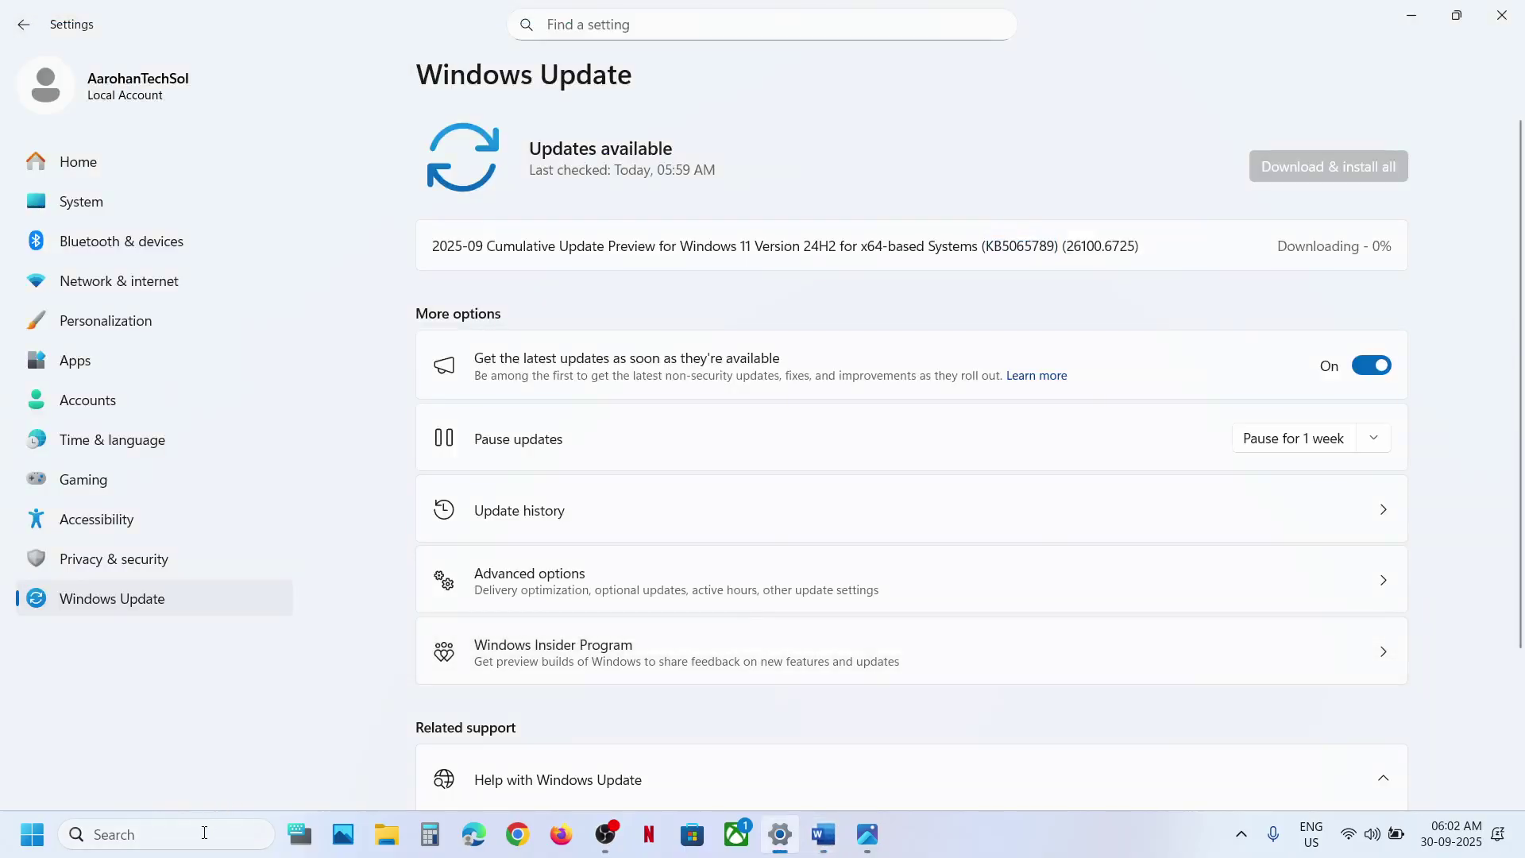
left_click(205, 836)
type("services")
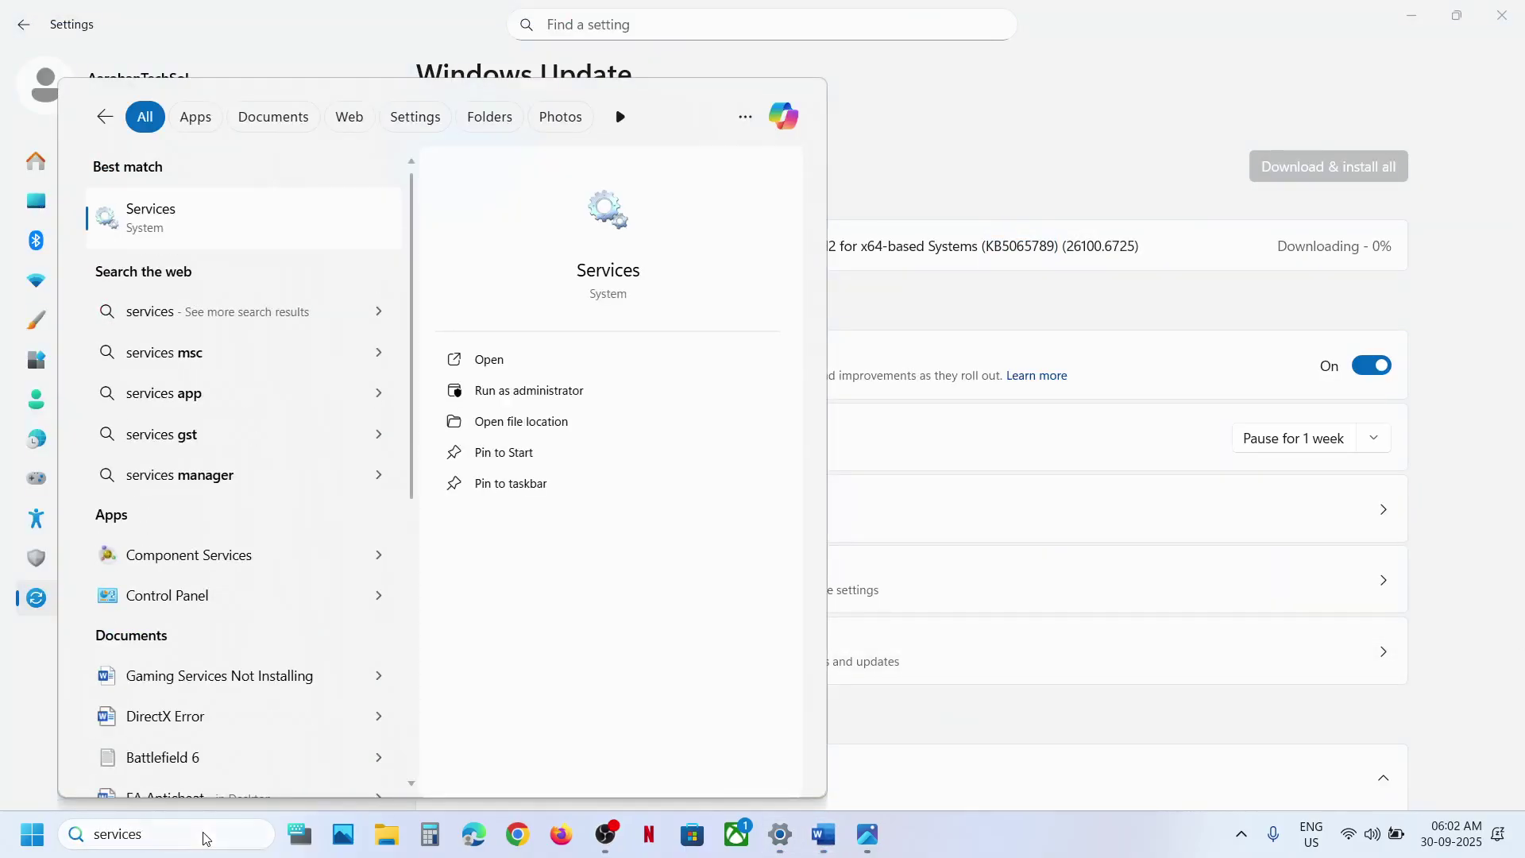
key("Return")
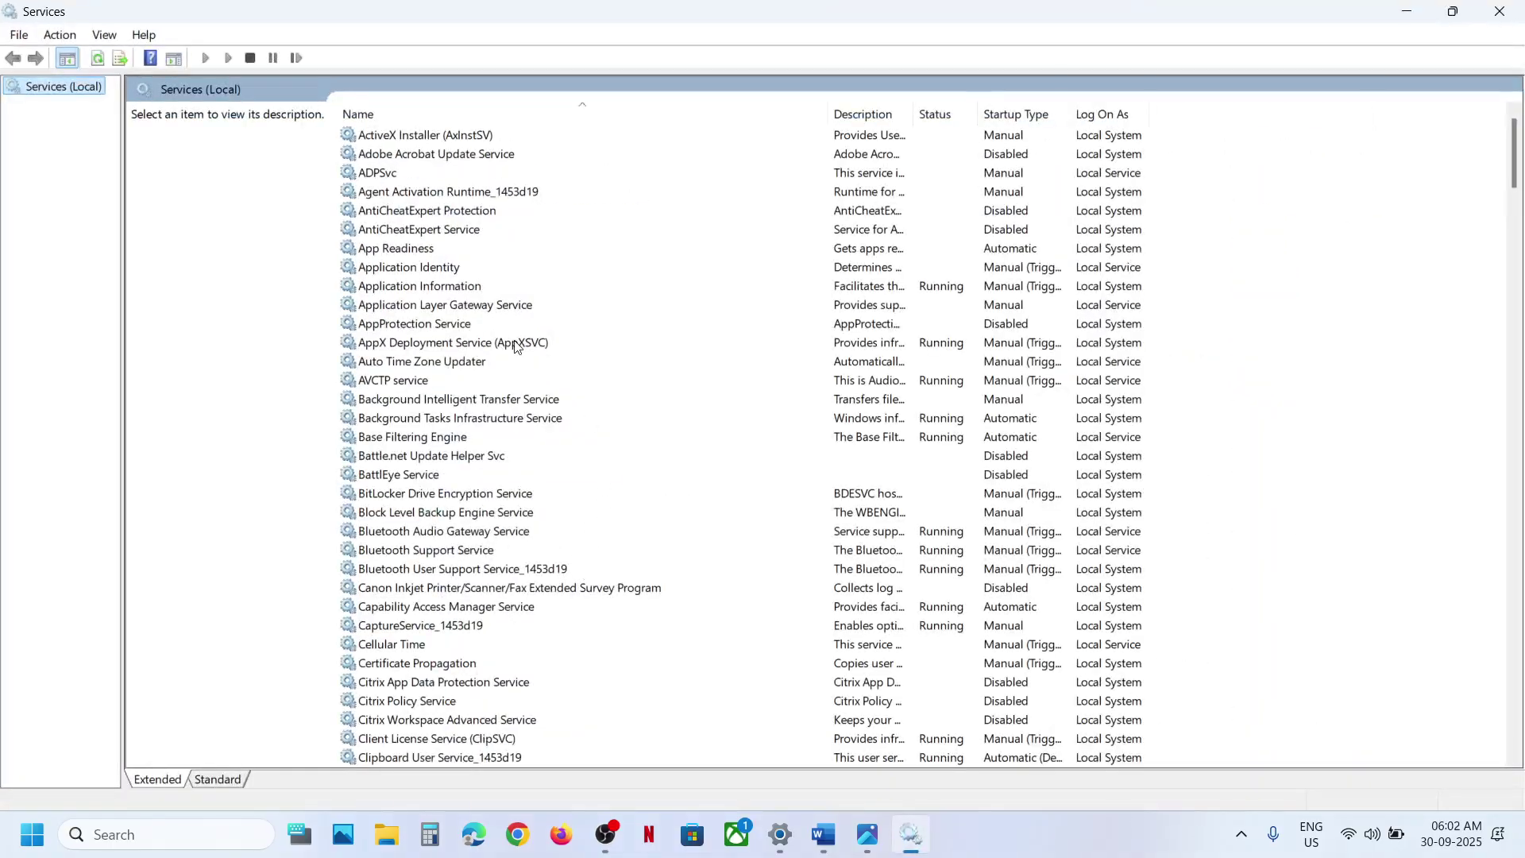
Start the App Readiness service with Automatic startup, then jump to the W services.
left_click(422, 250)
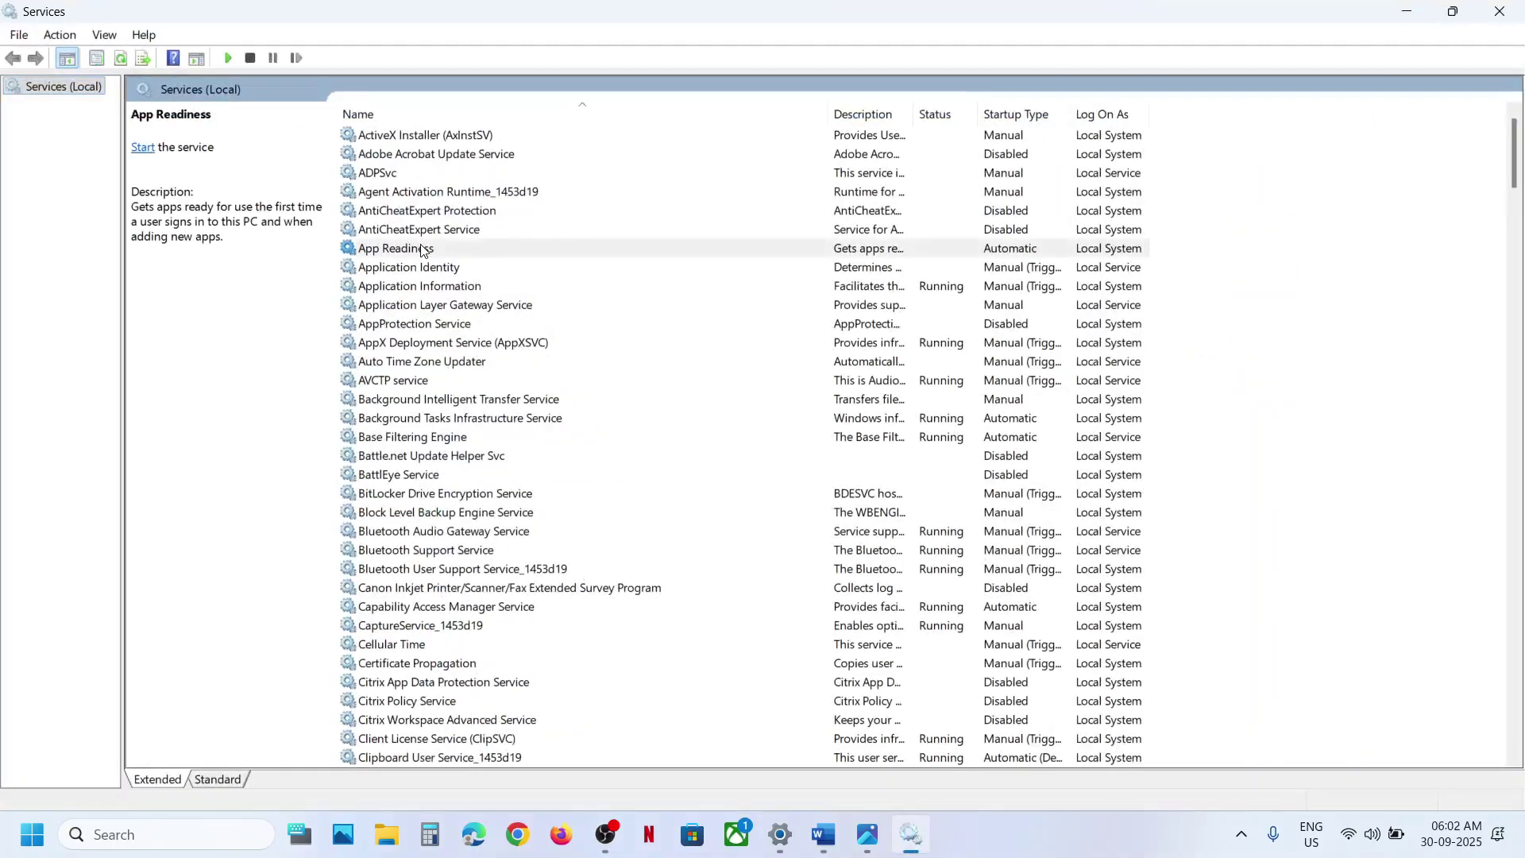
double_click(495, 254)
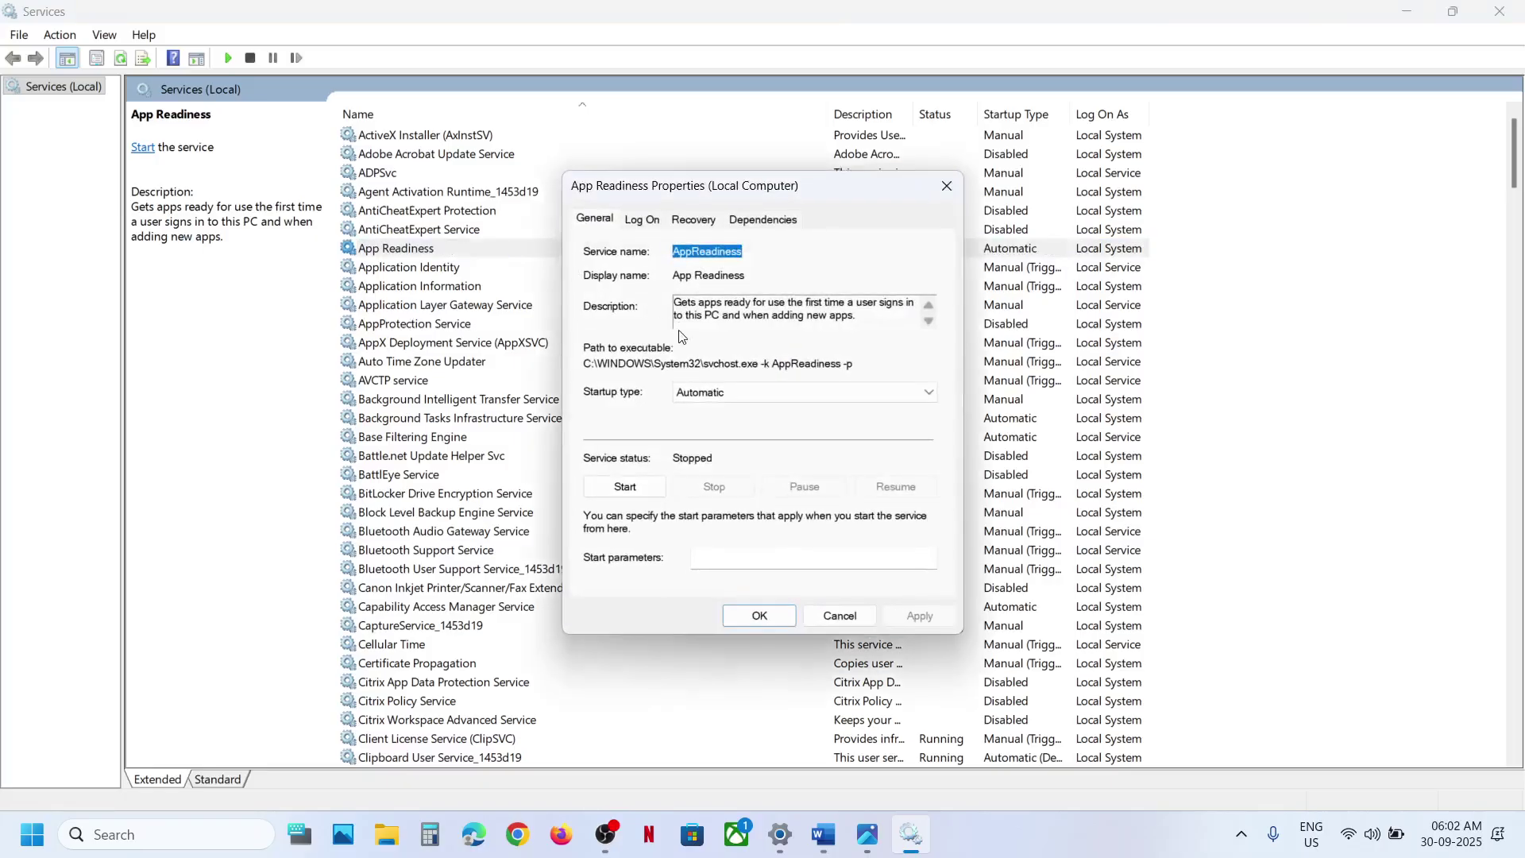
left_click(703, 402)
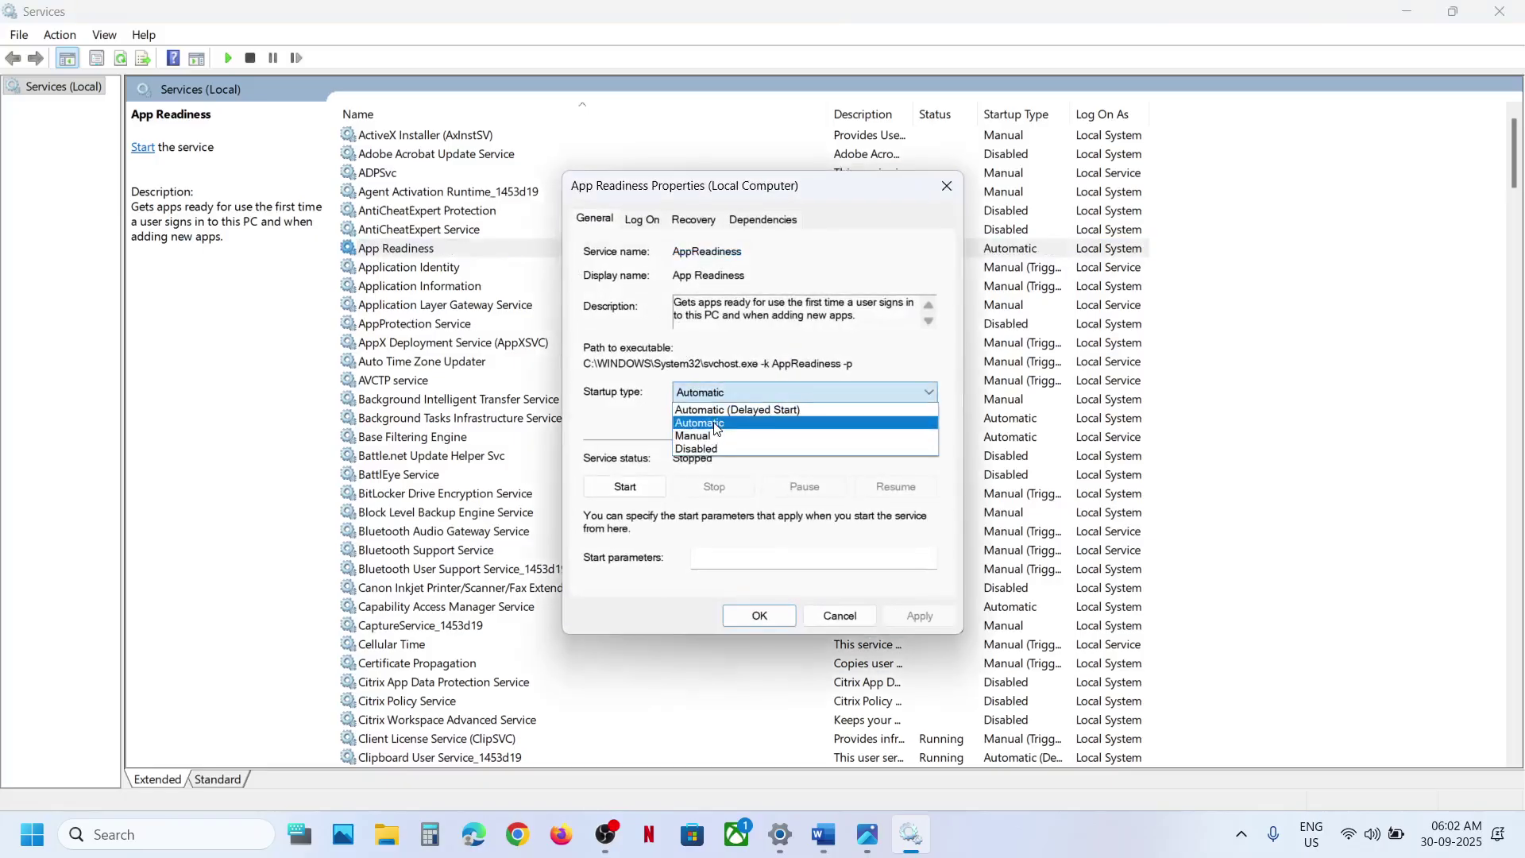
left_click(852, 502)
left_click(909, 622)
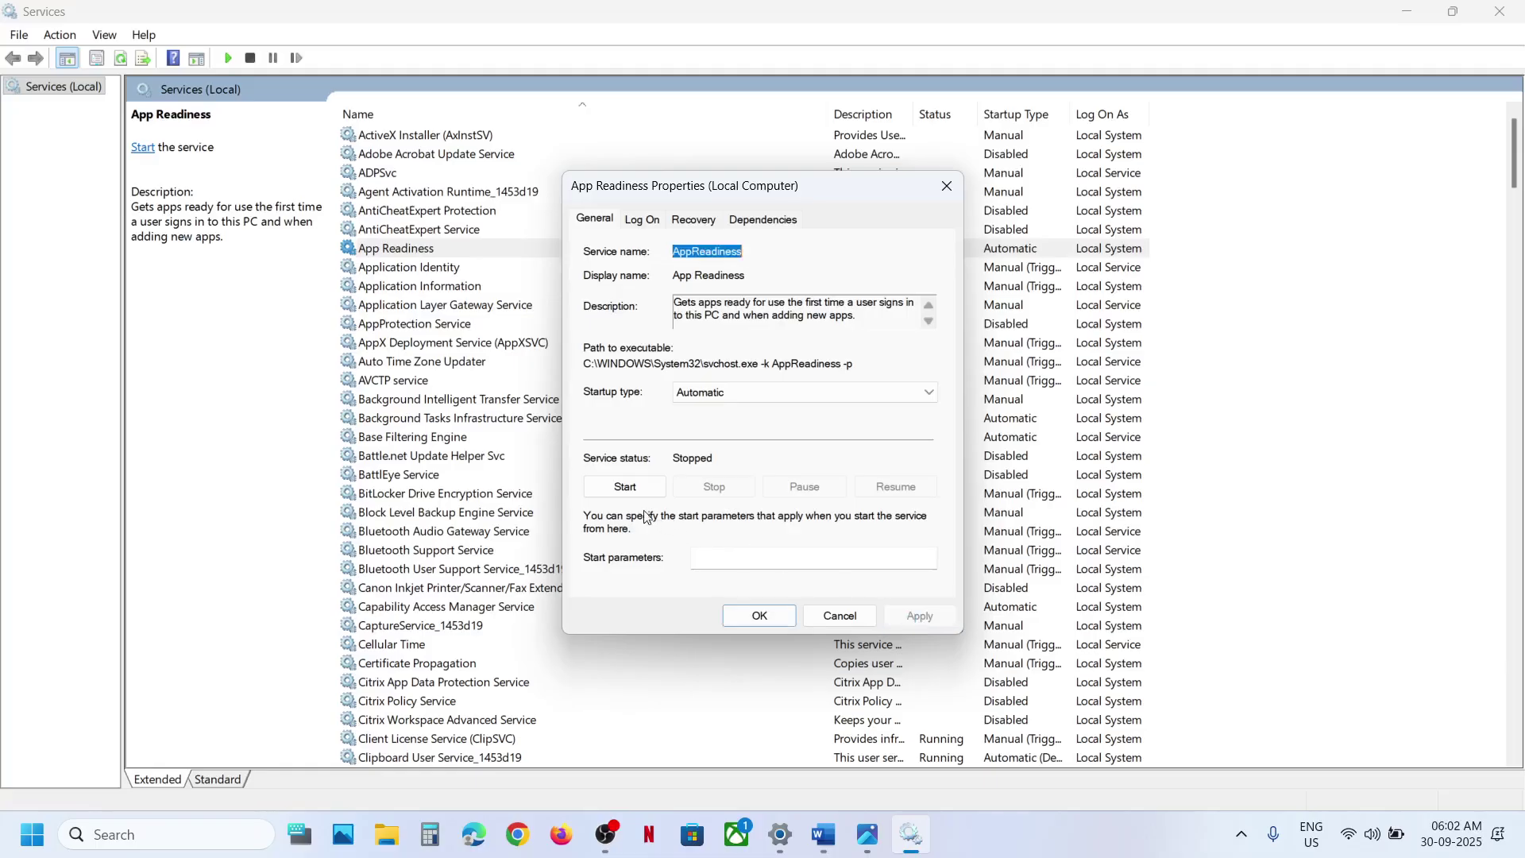
left_click(621, 488)
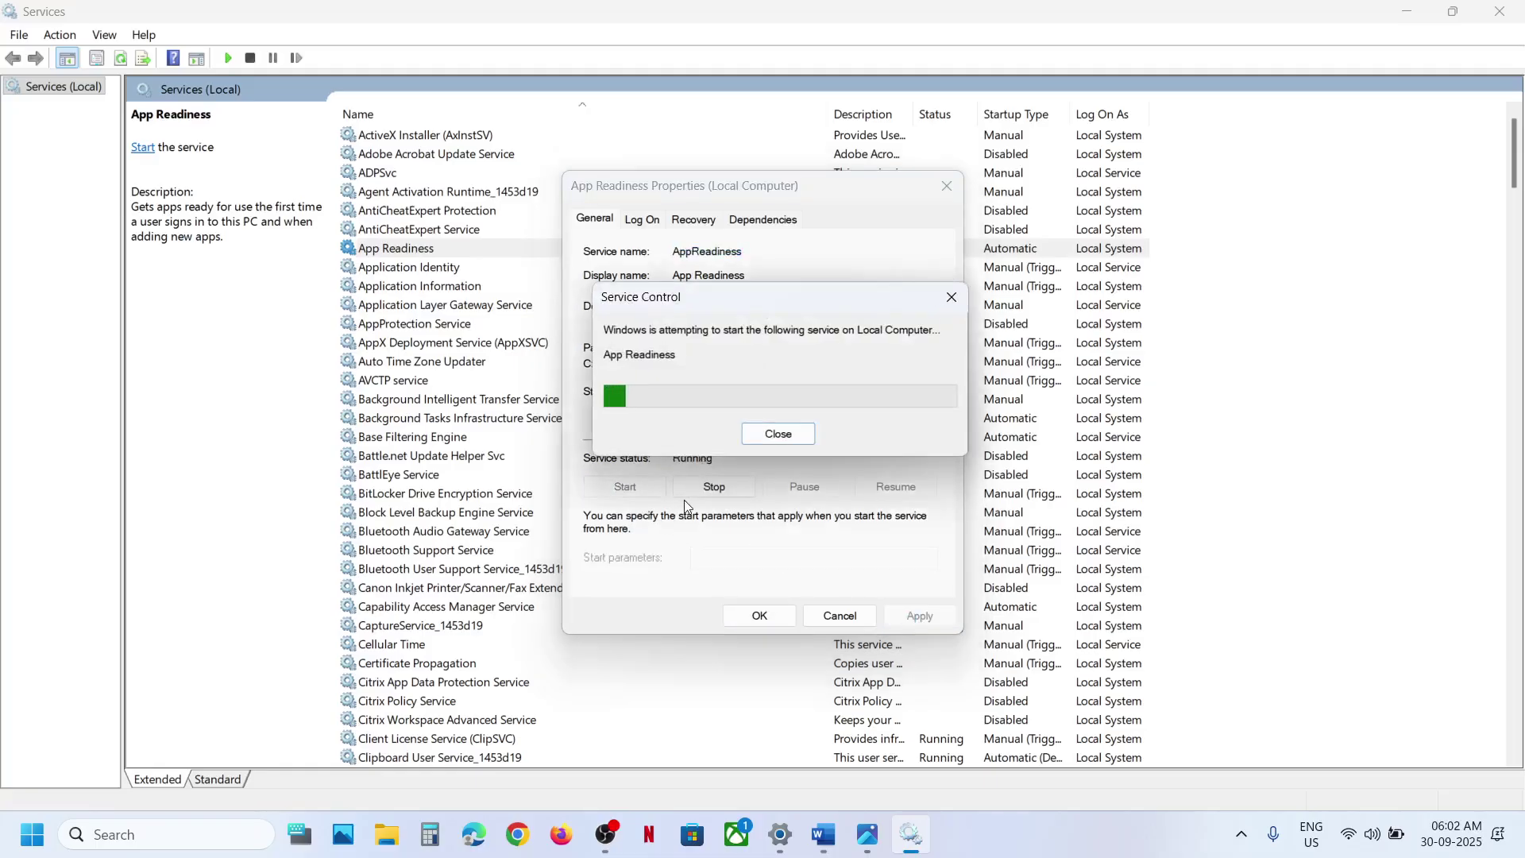
left_click(760, 616)
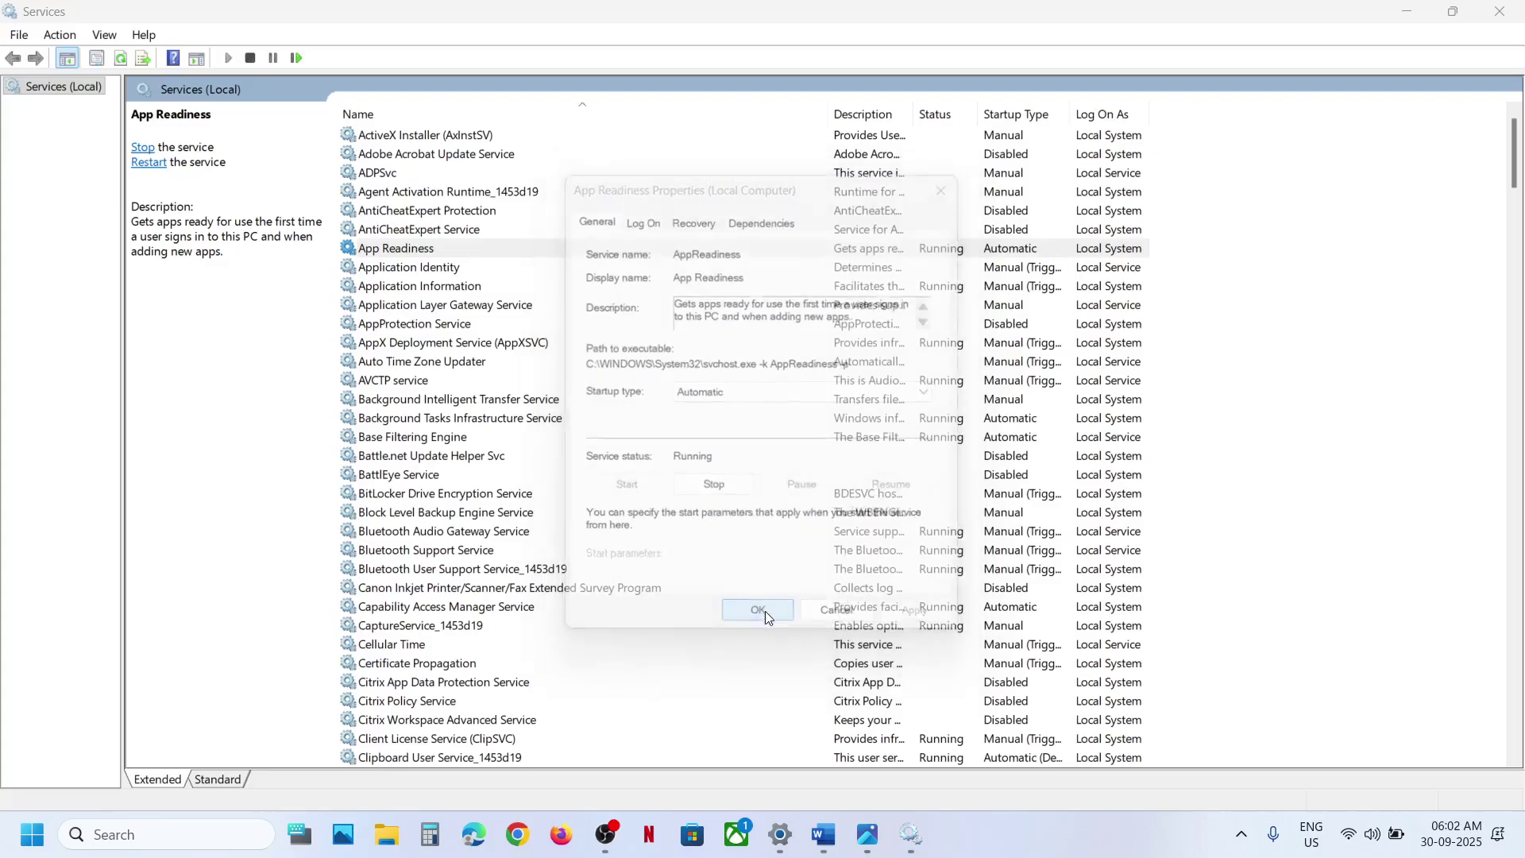
key("w")
scroll(480, 691, "down", 7)
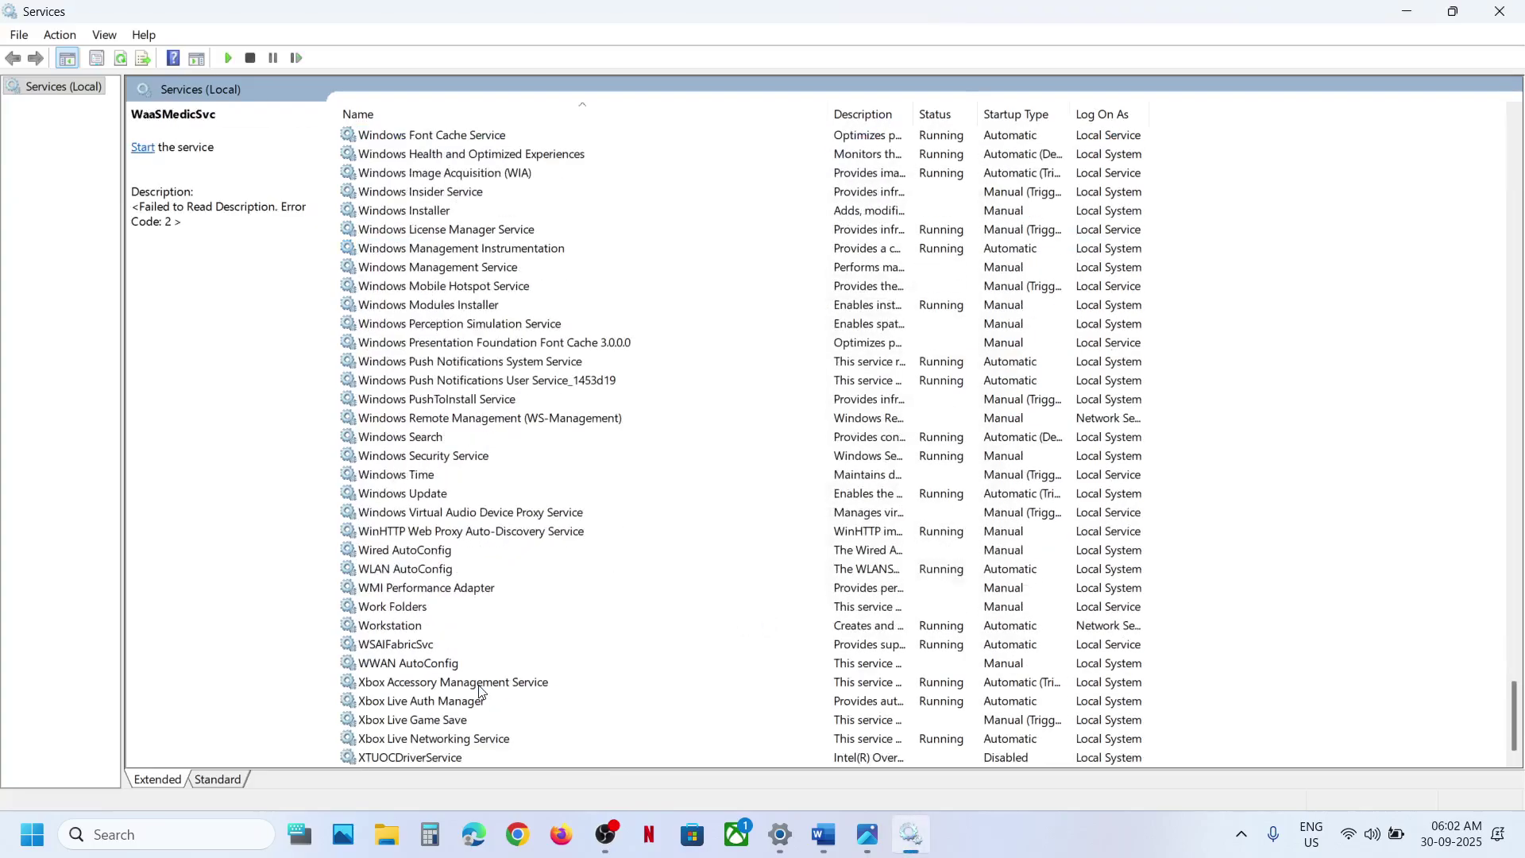
Keep the Windows Update service's startup type on Automatic and apply it.
left_click(424, 498)
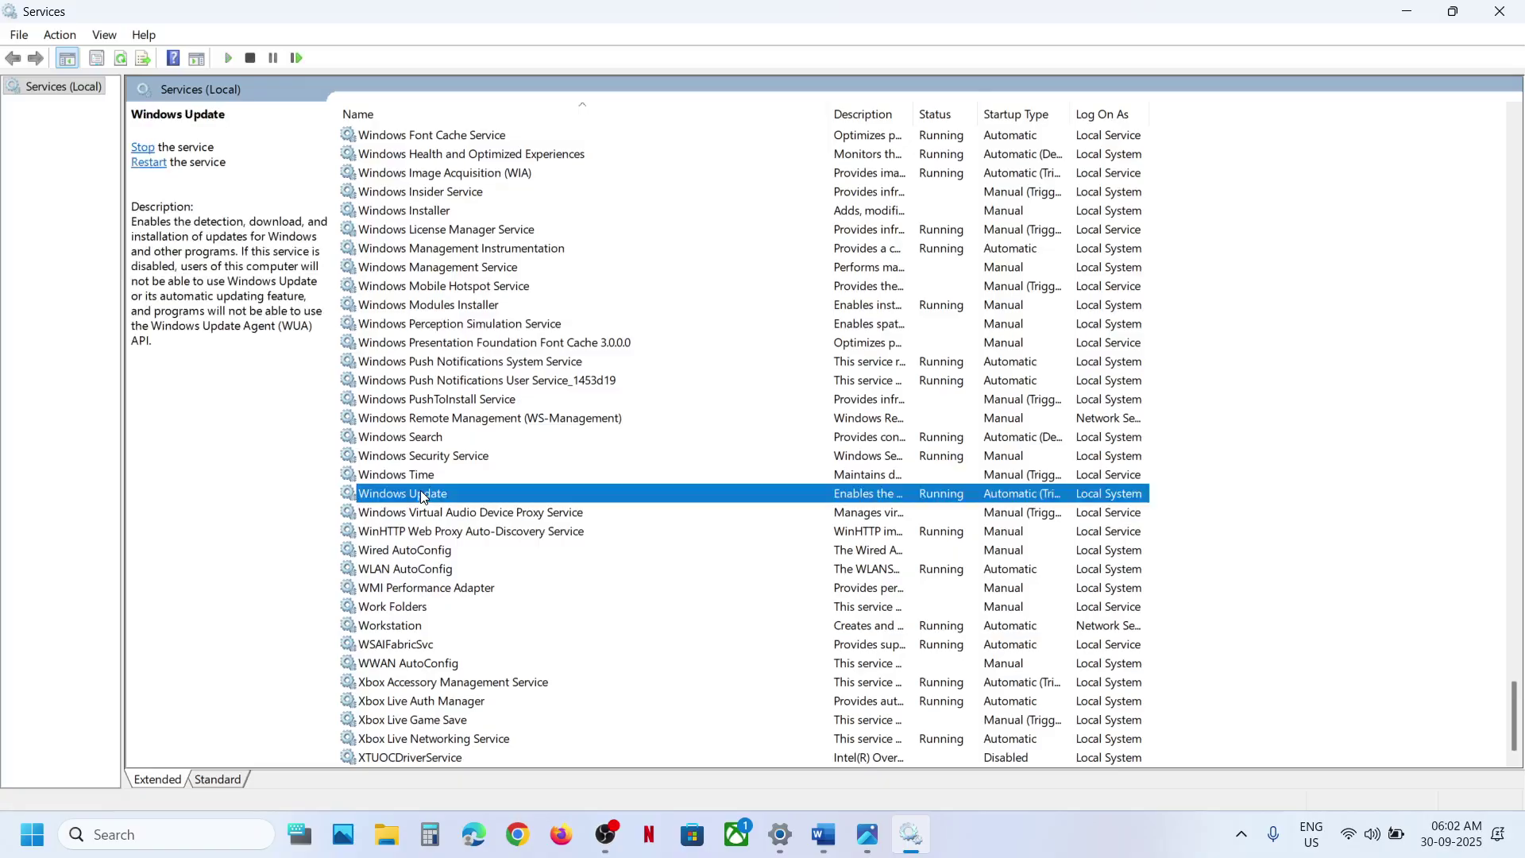
double_click(492, 496)
left_click(802, 392)
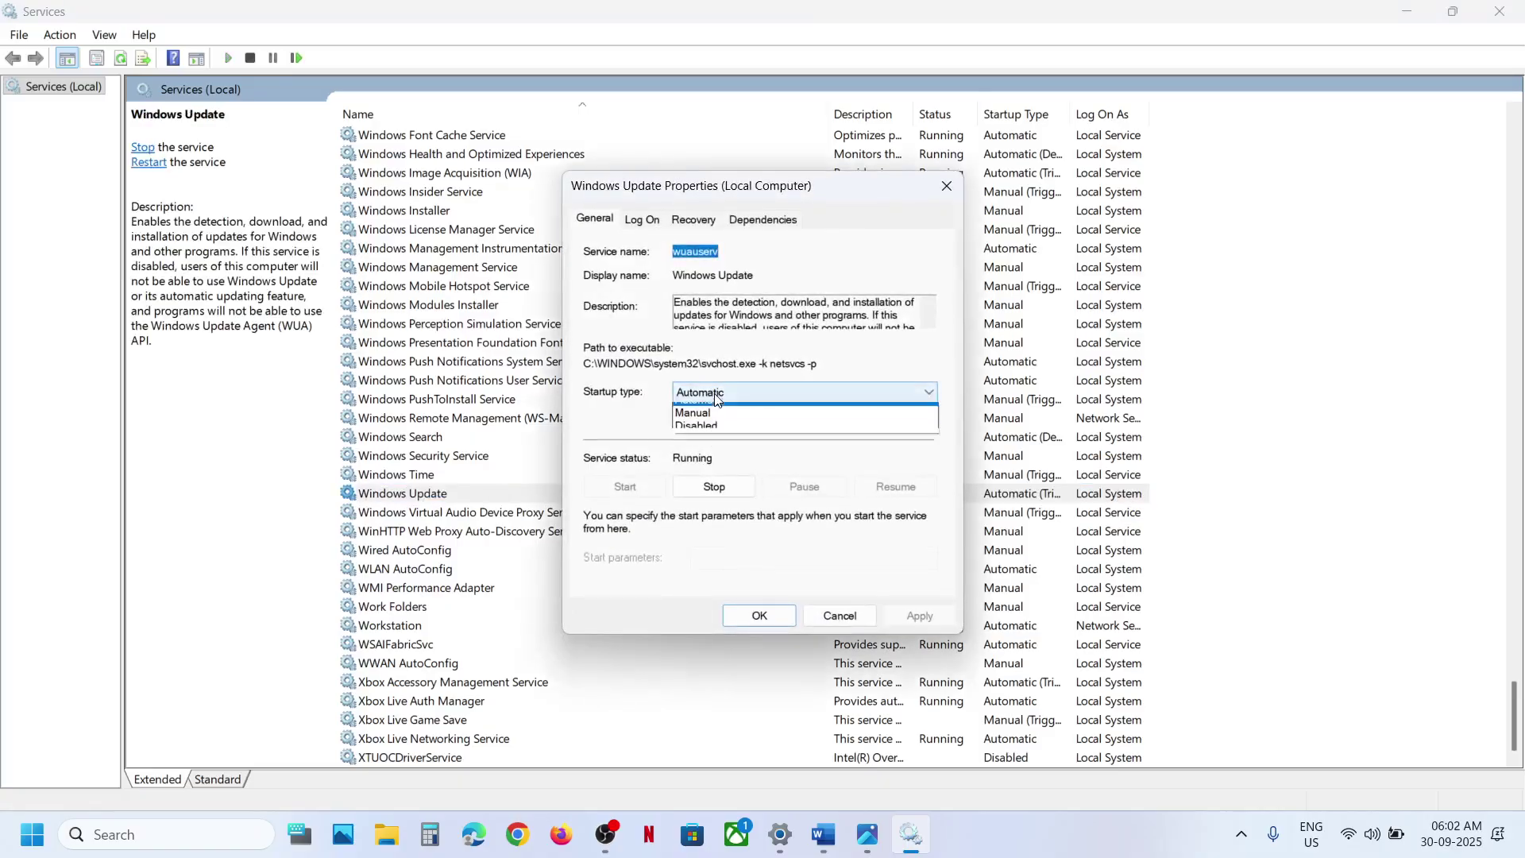
left_click(724, 425)
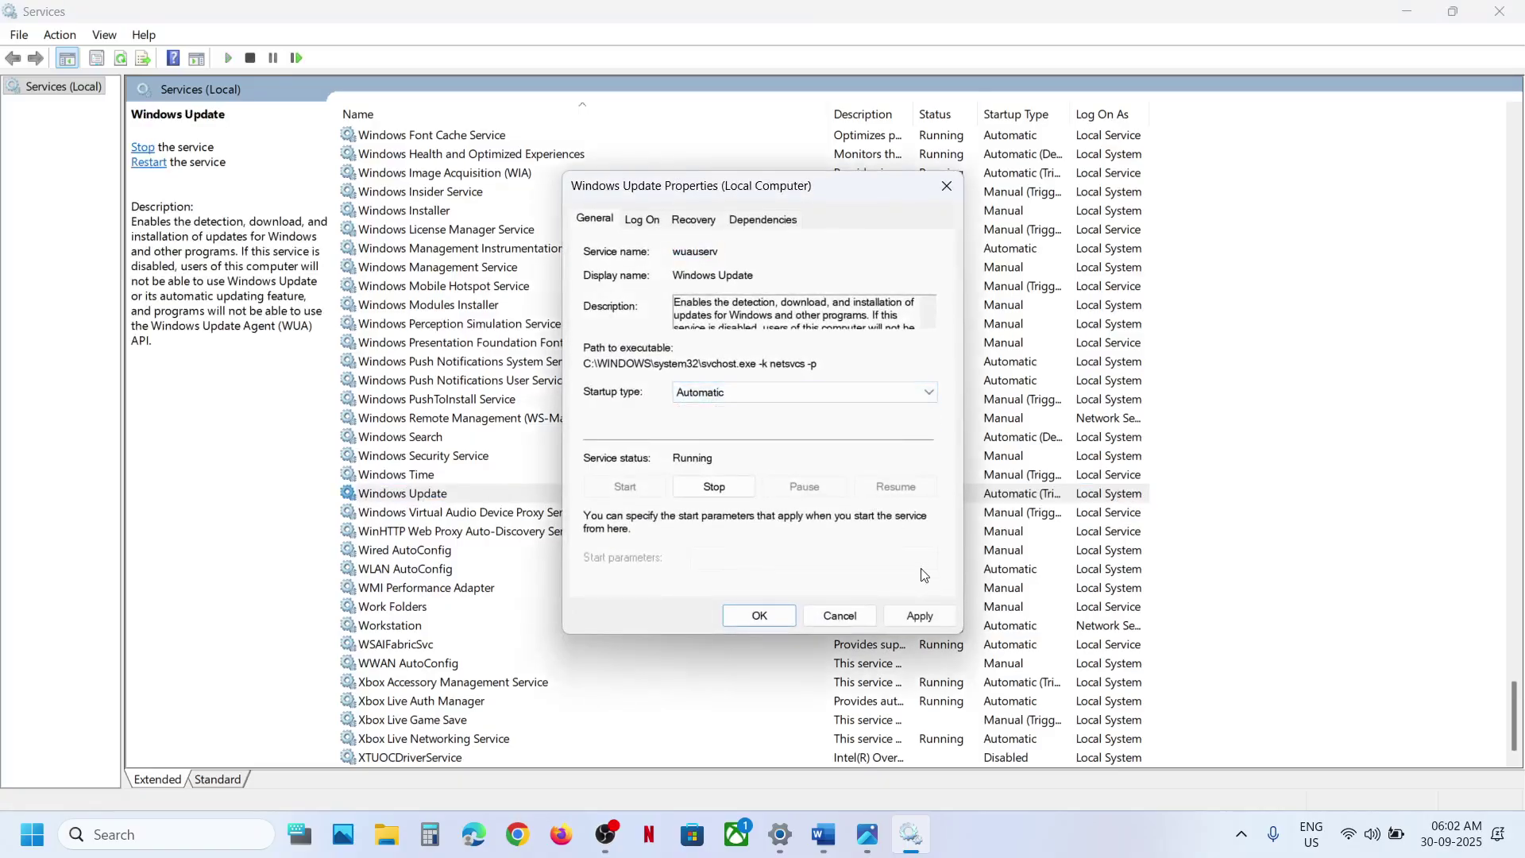
left_click(914, 616)
left_click(754, 616)
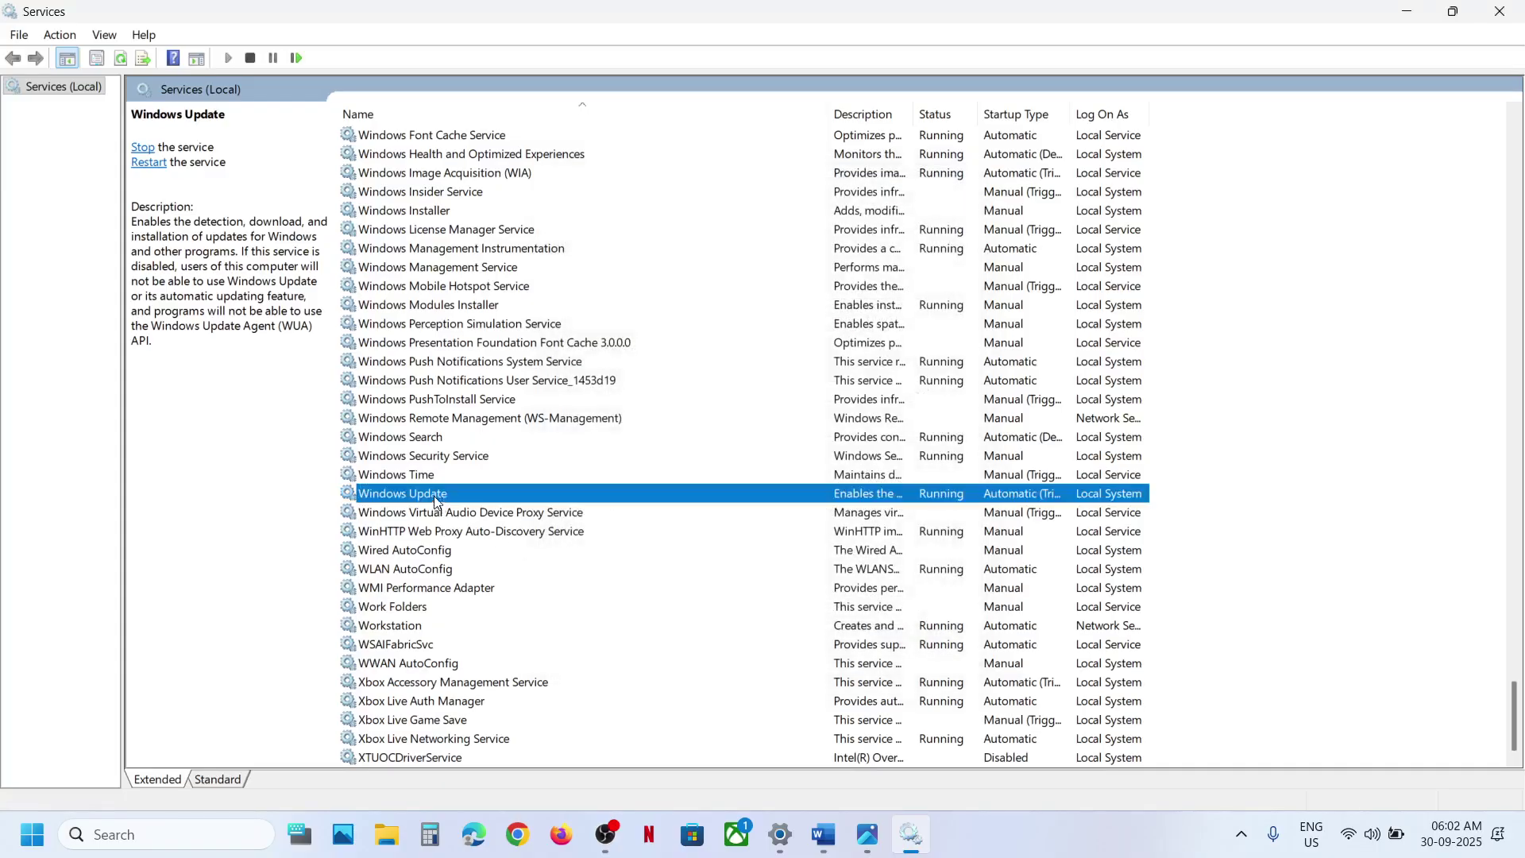
Restart the Windows Update service.
right_click(435, 498)
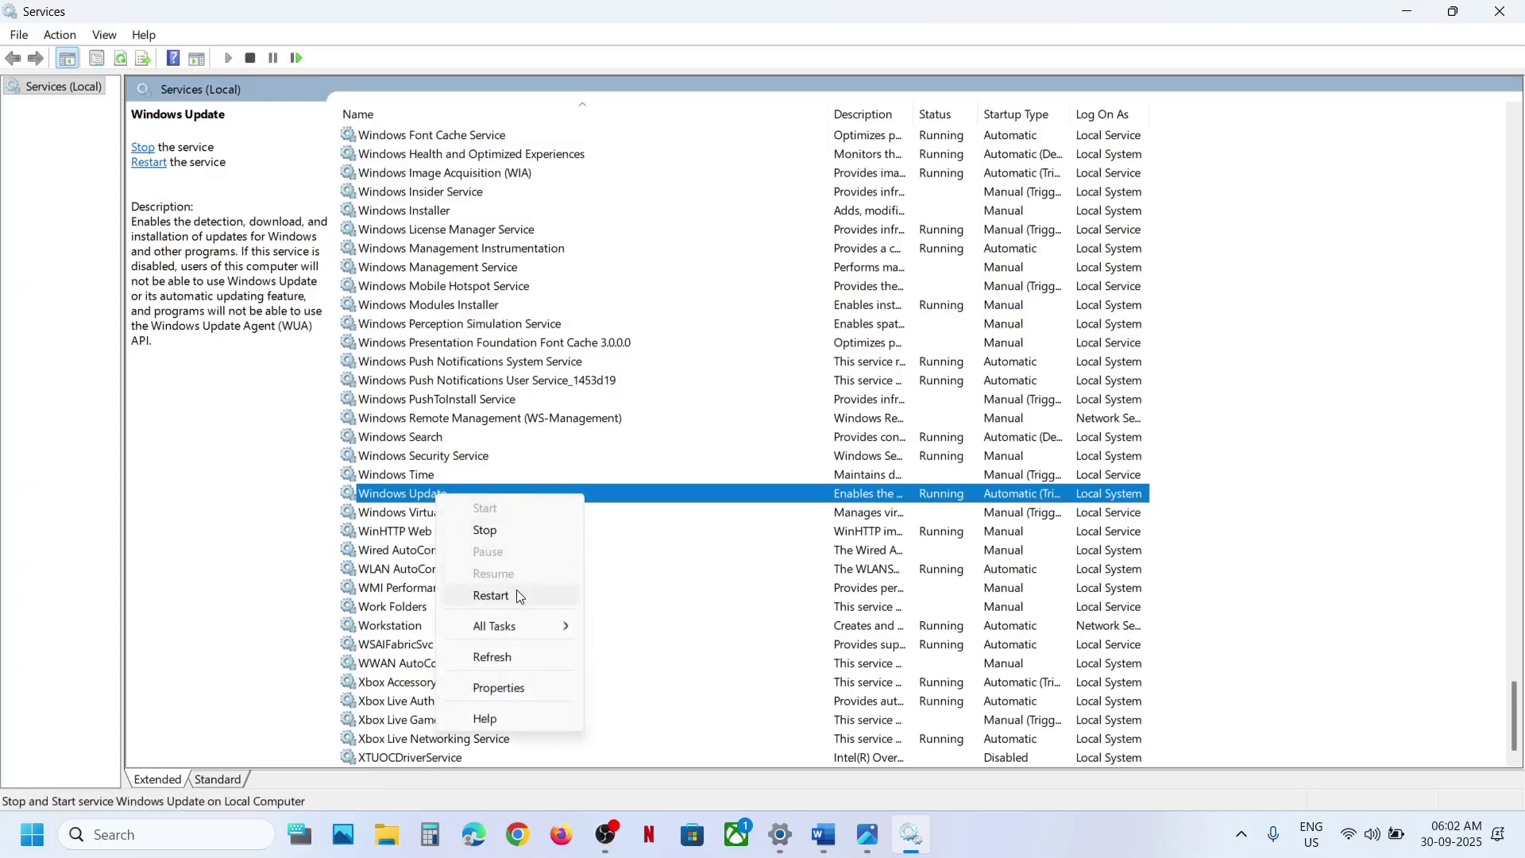
left_click(490, 596)
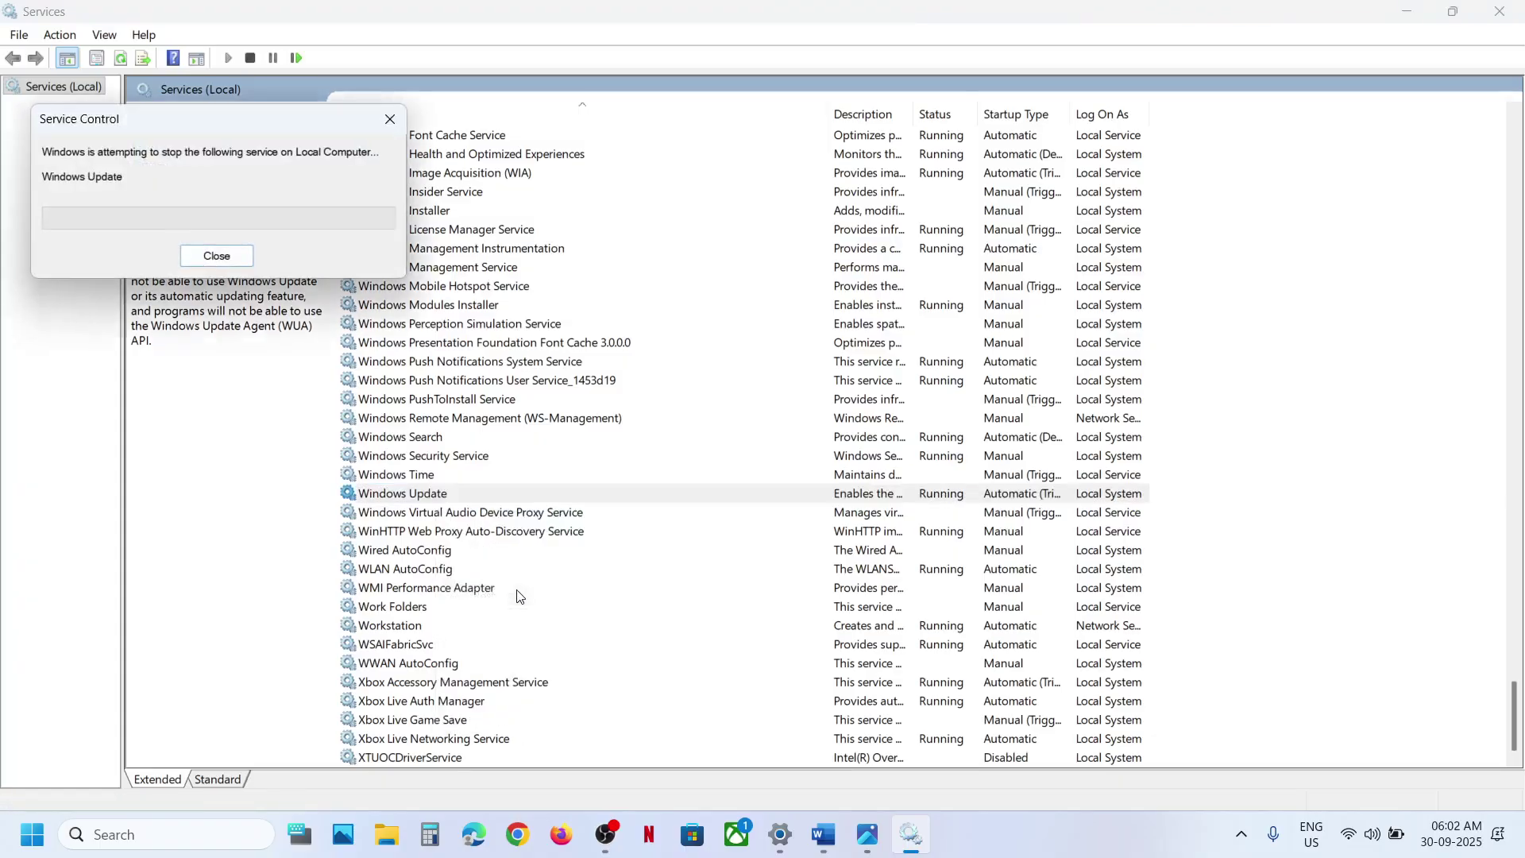
left_click(501, 379)
Set Background Intelligent Transfer Service to Automatic startup and start it.
key("b")
scroll(516, 254, "up", 1)
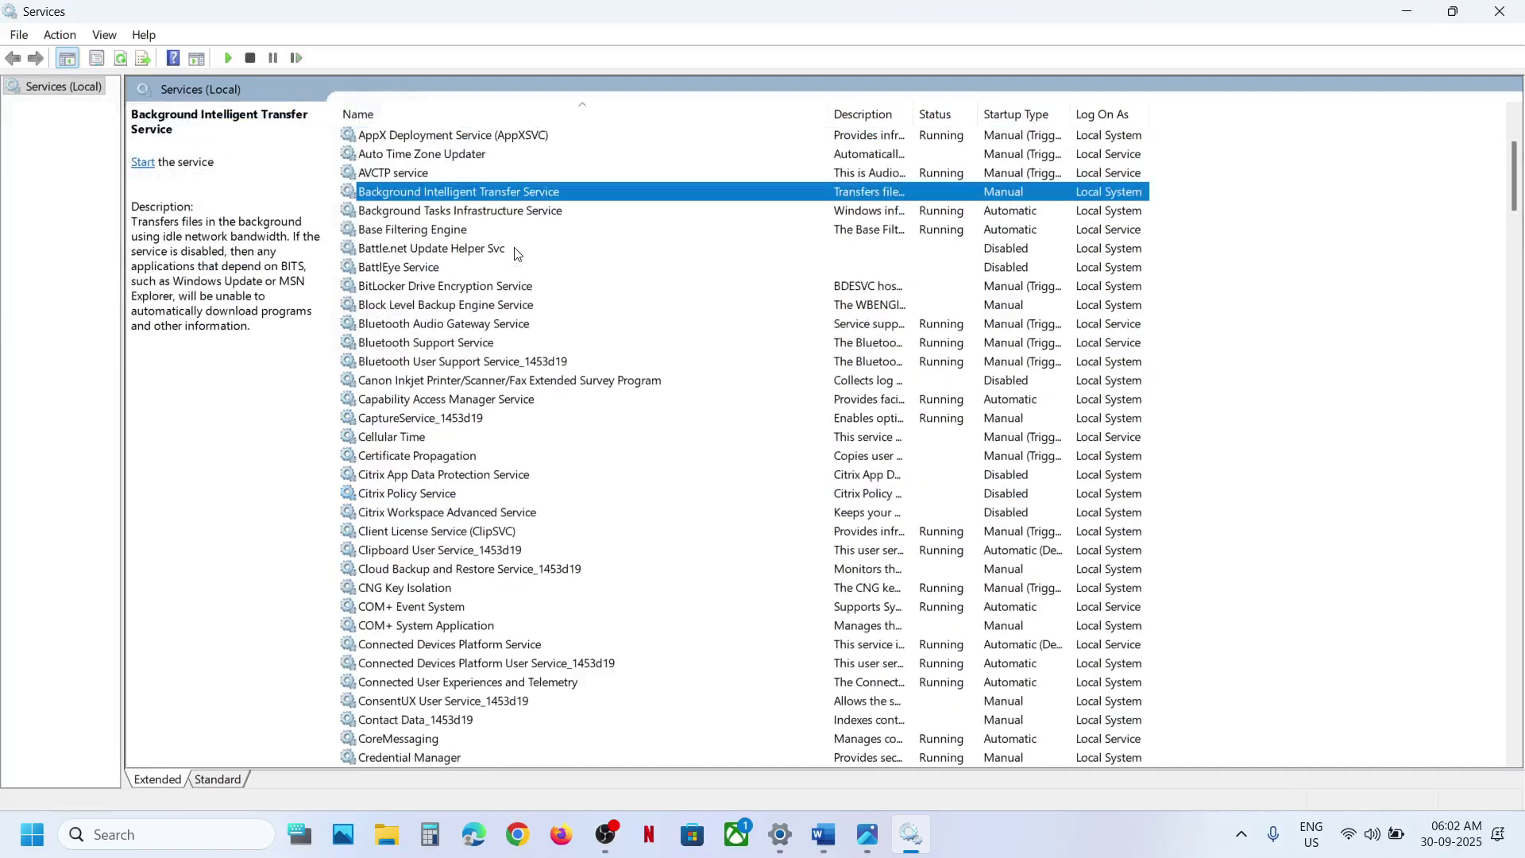
double_click(477, 199)
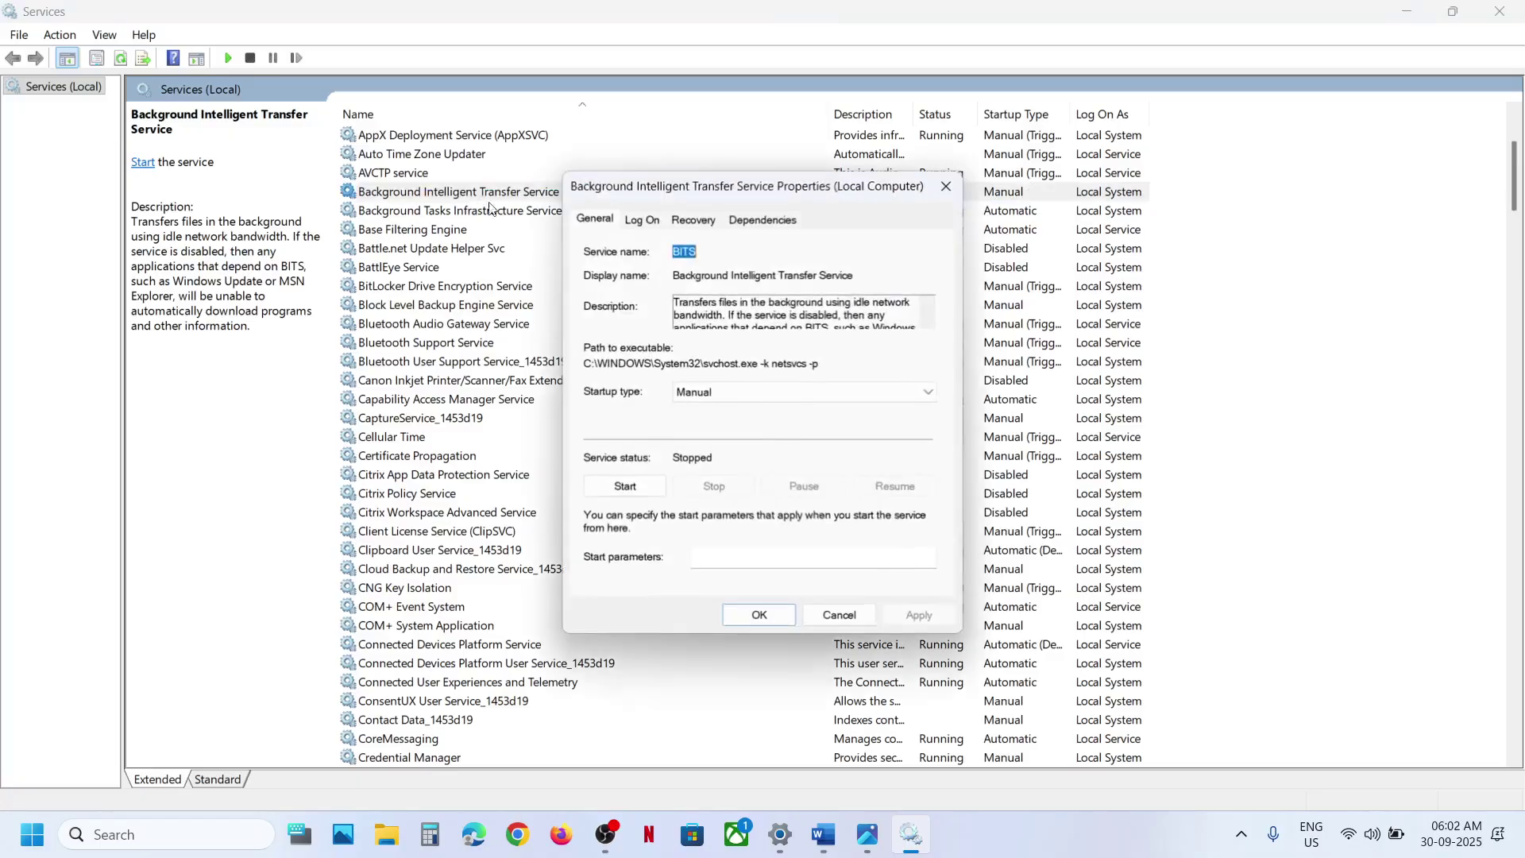
left_click(706, 391)
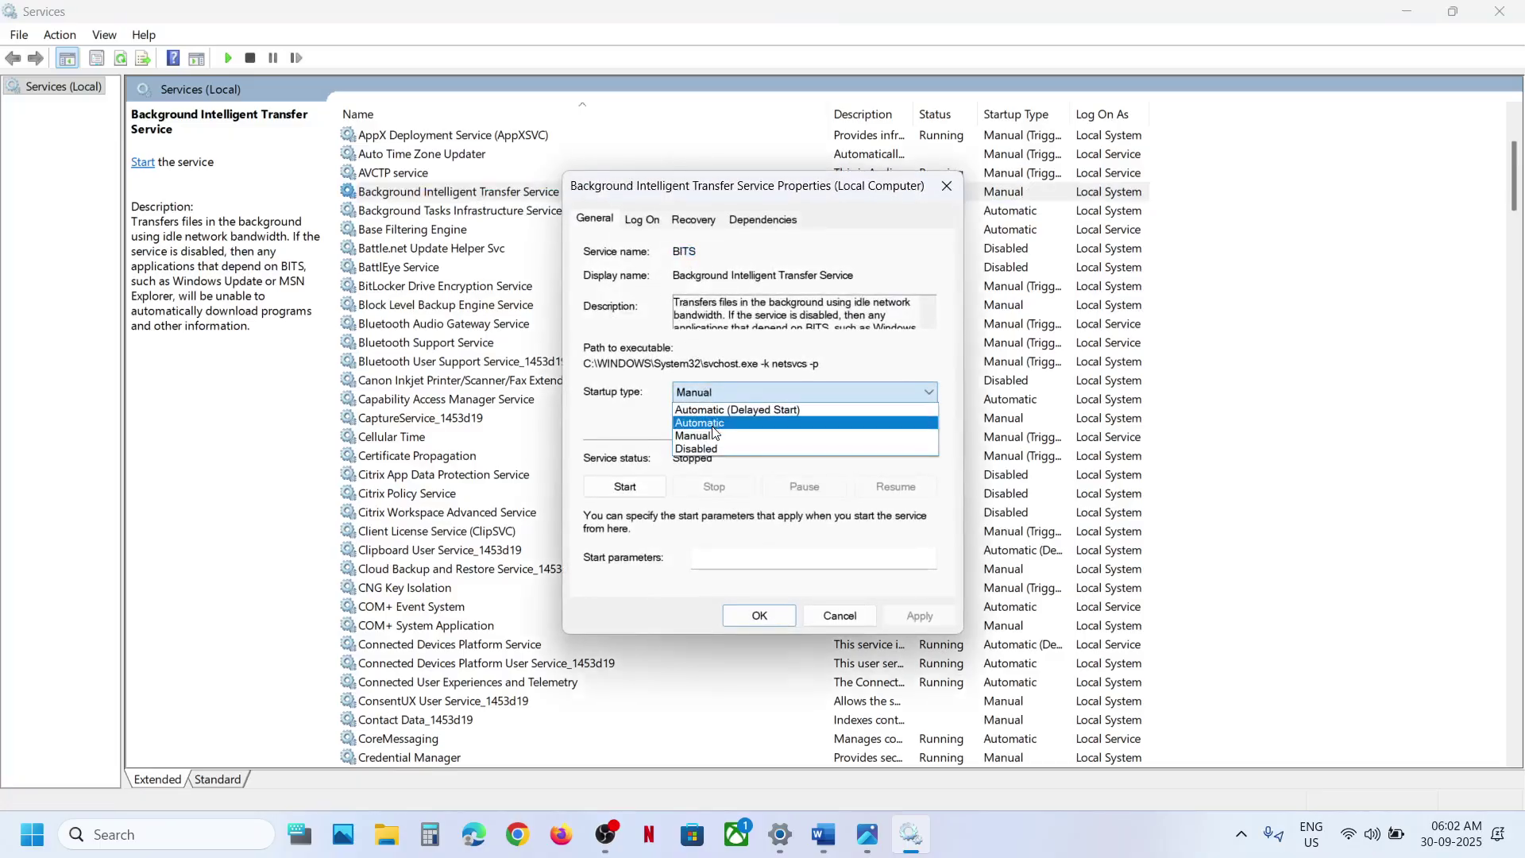
left_click(703, 422)
left_click(913, 616)
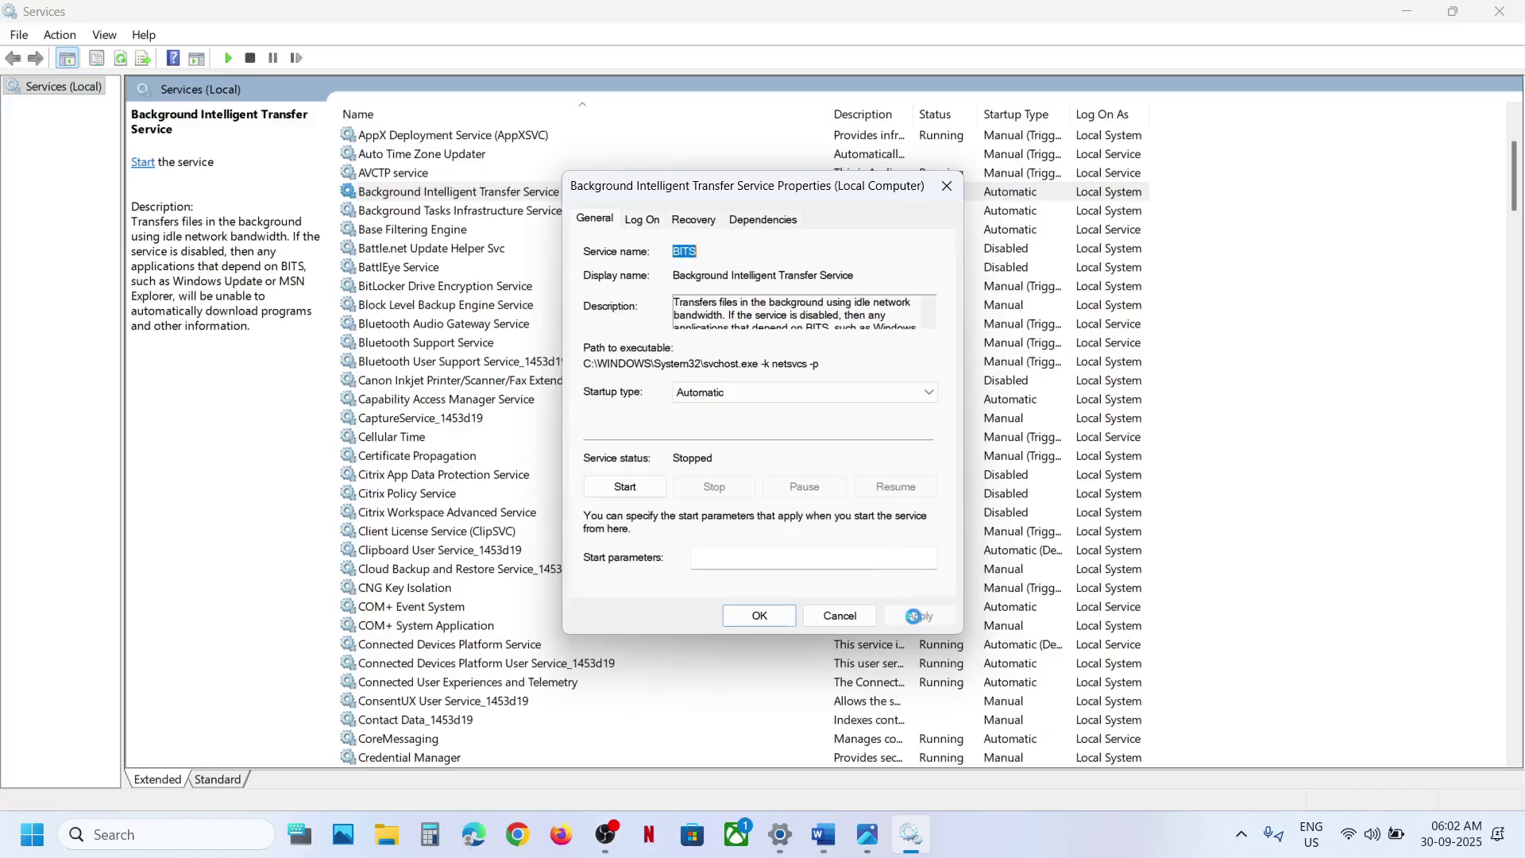
left_click(627, 488)
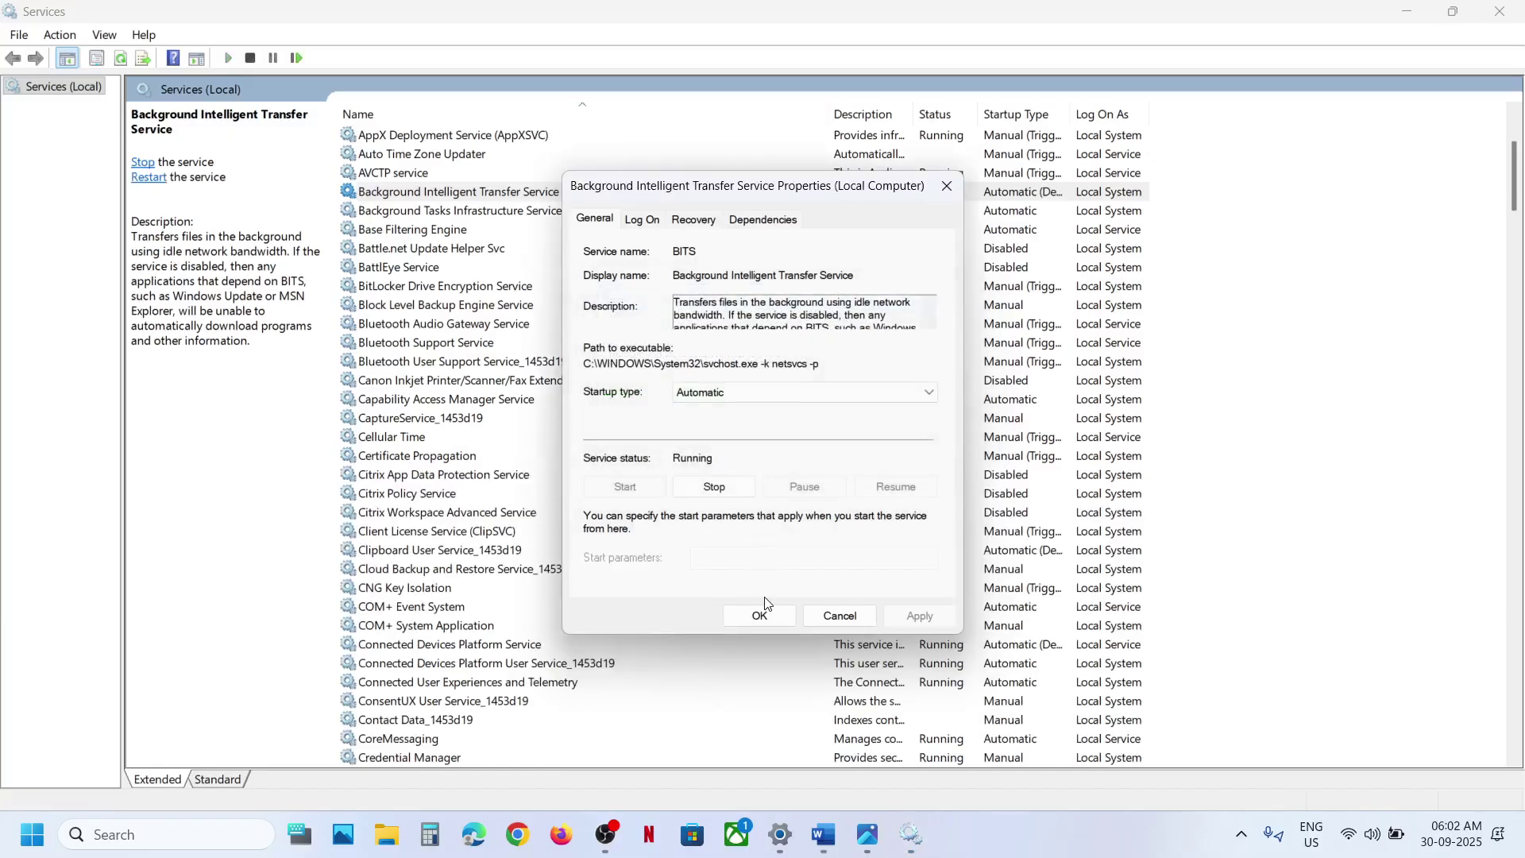
left_click(760, 617)
Restart the Background Intelligent Transfer Service.
right_click(494, 195)
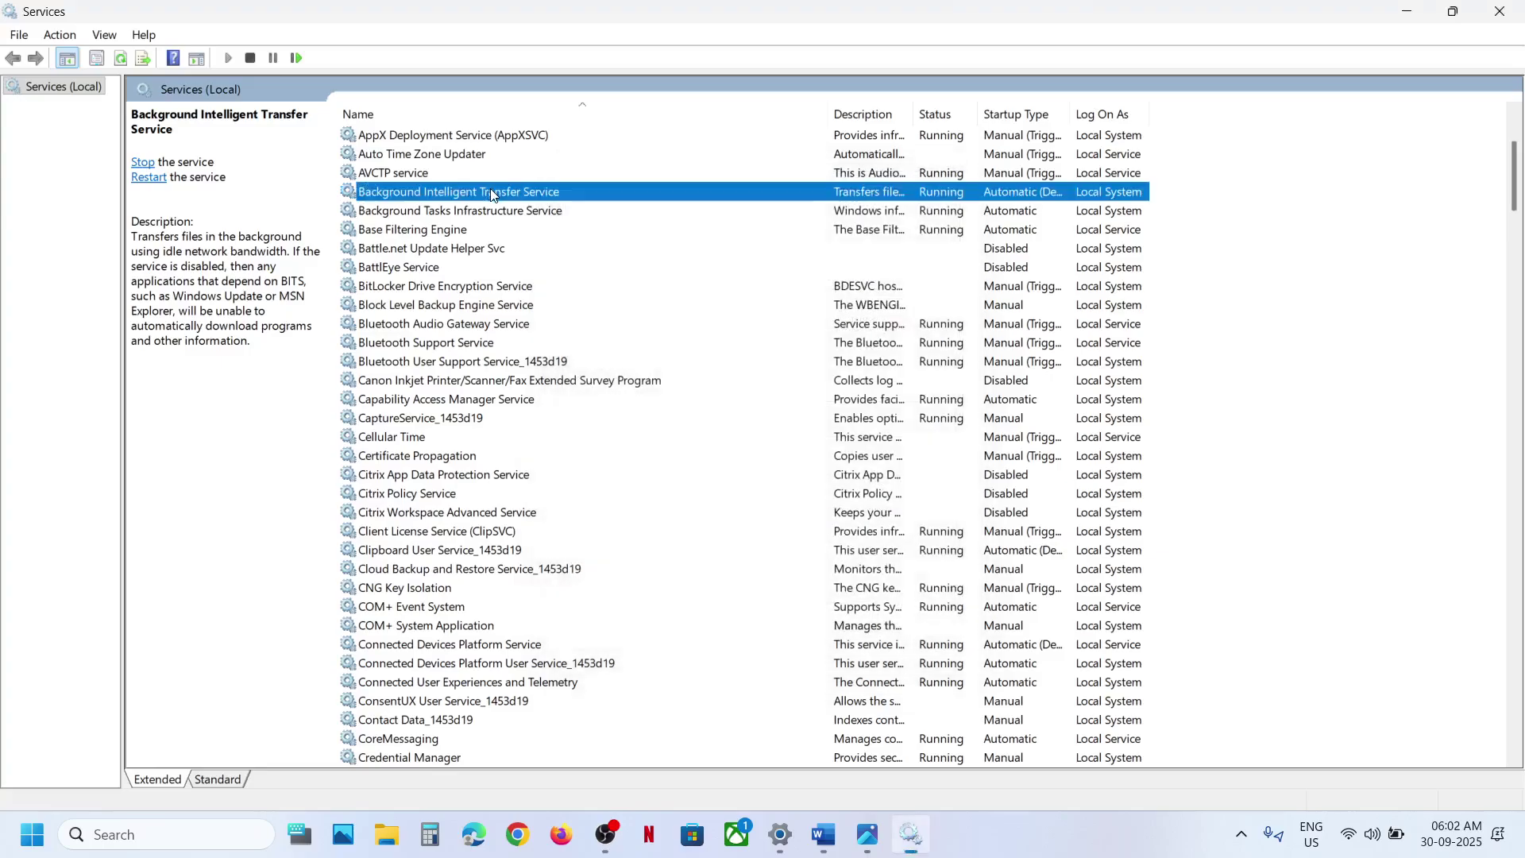
left_click(570, 293)
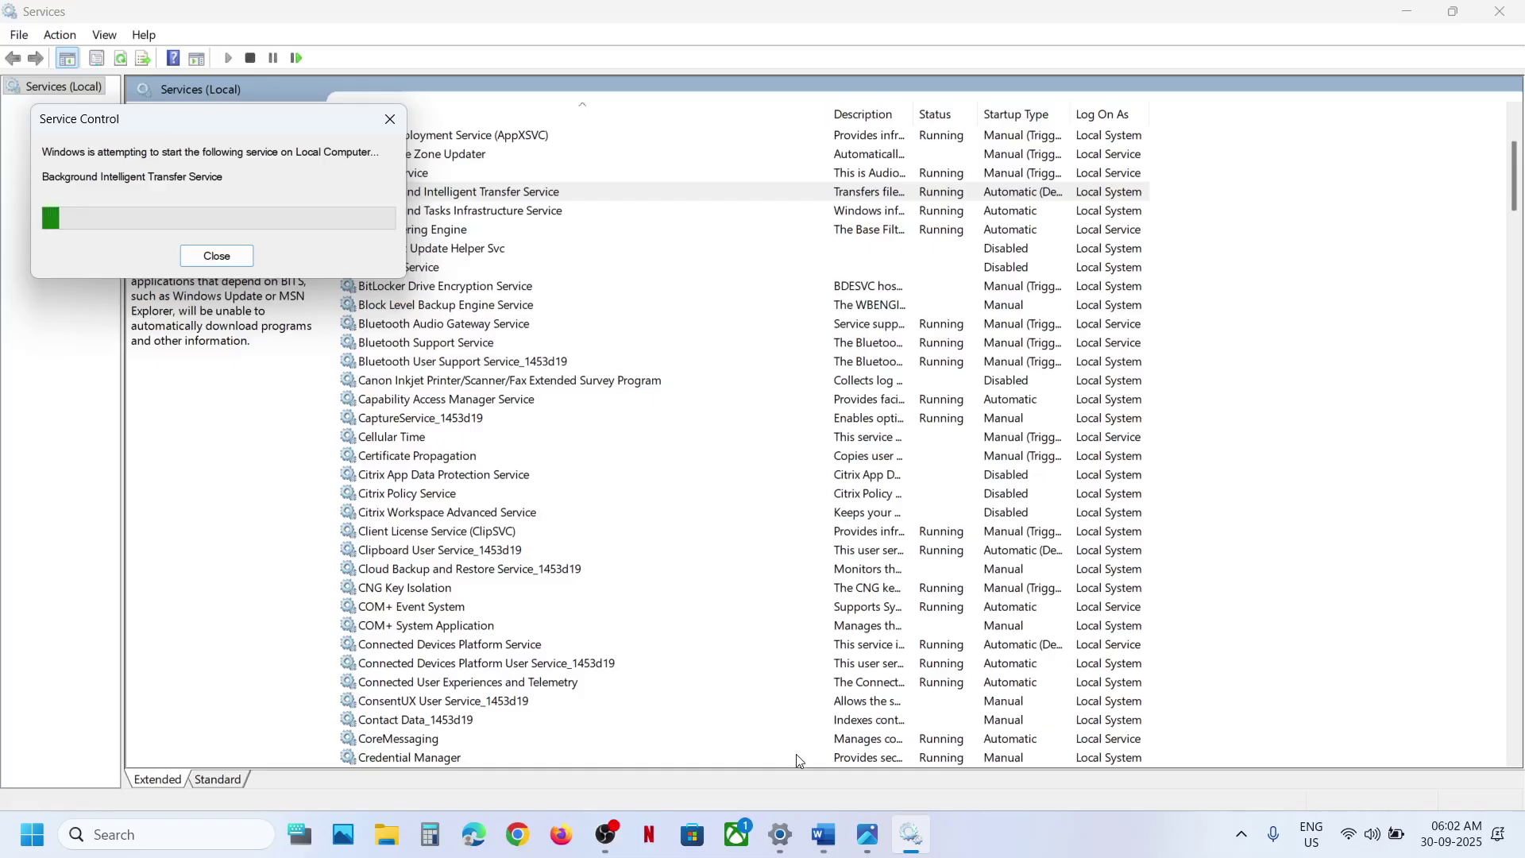
mouse_move(782, 834)
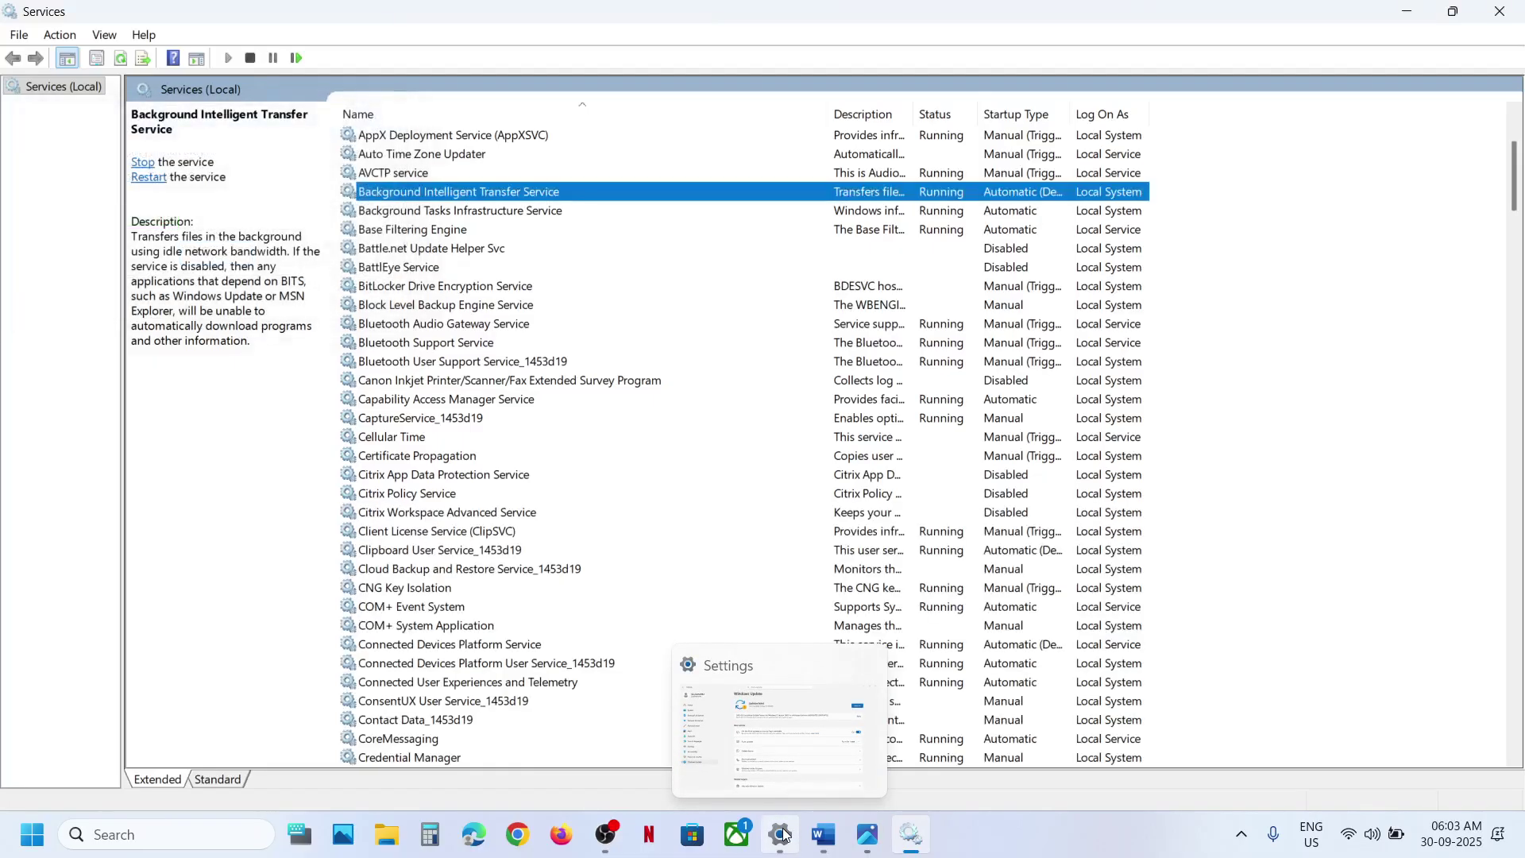
Retry the failed KB5065789 update on the Windows Update page, glancing at the fix notes.
left_click(782, 834)
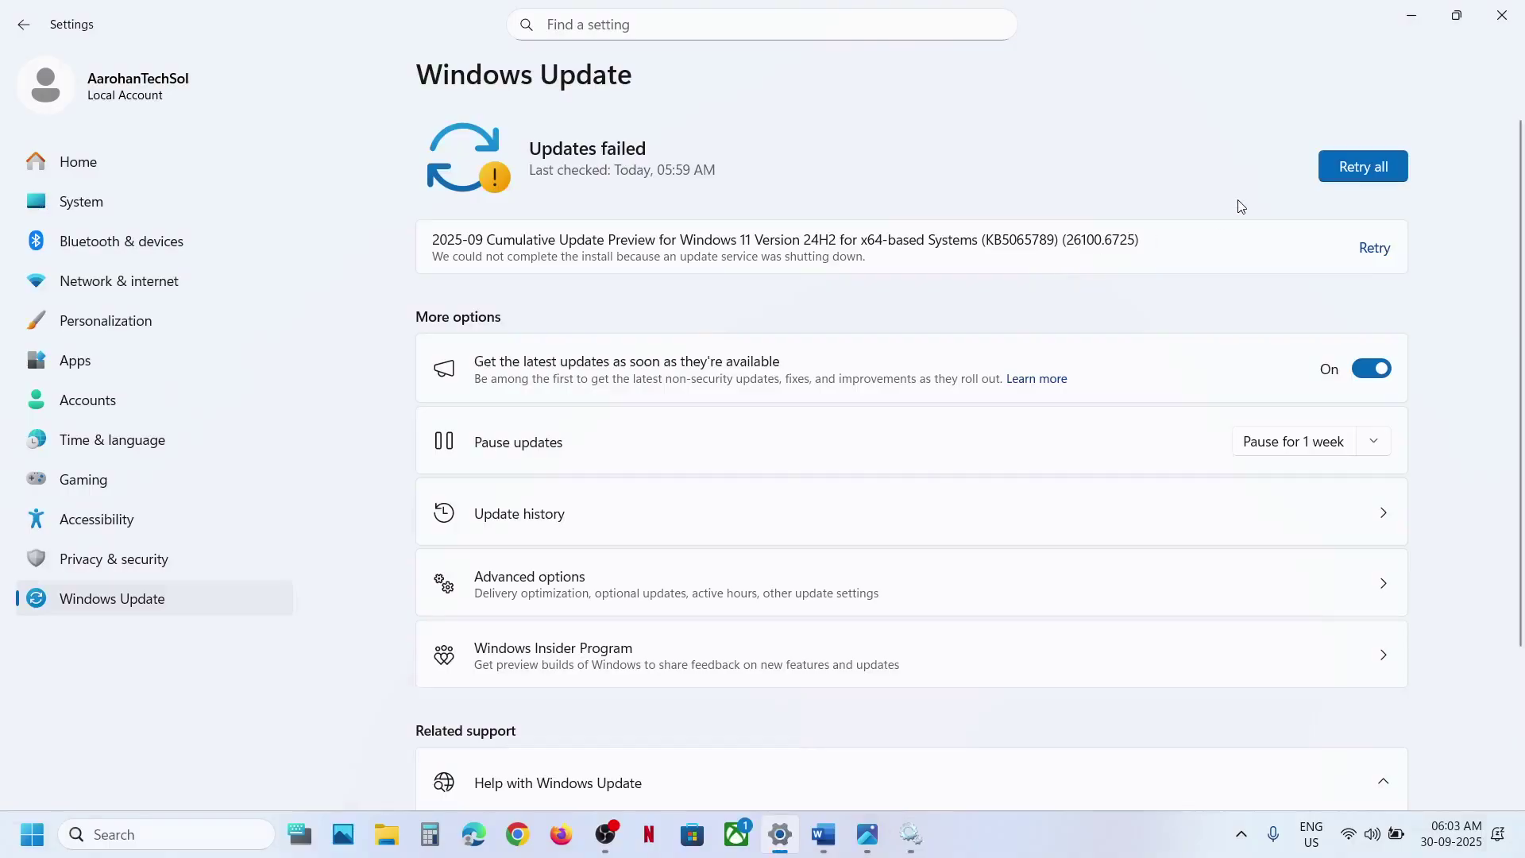
left_click(1373, 248)
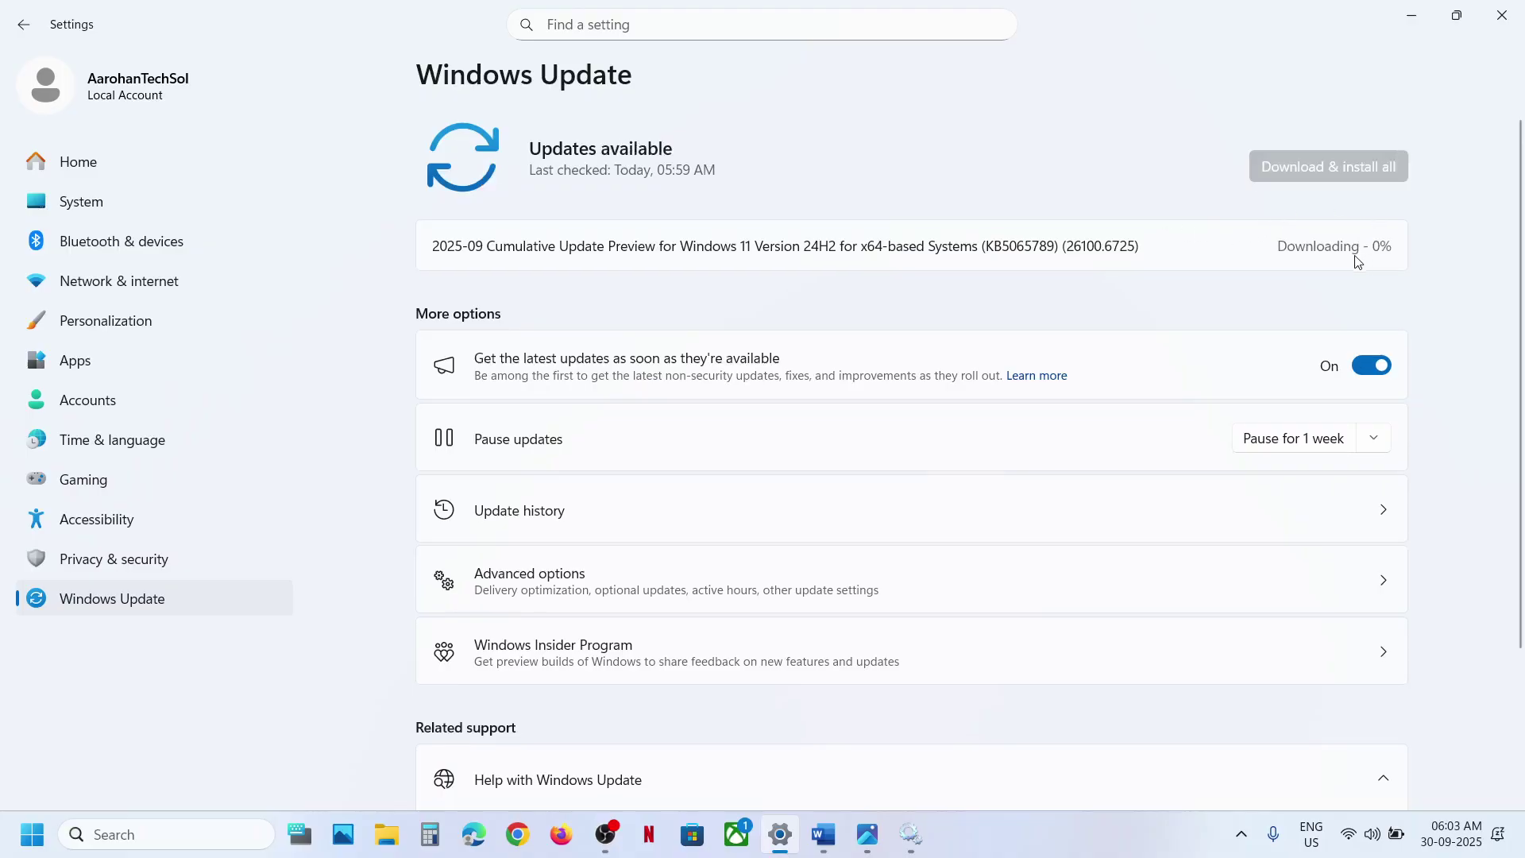
left_click(824, 833)
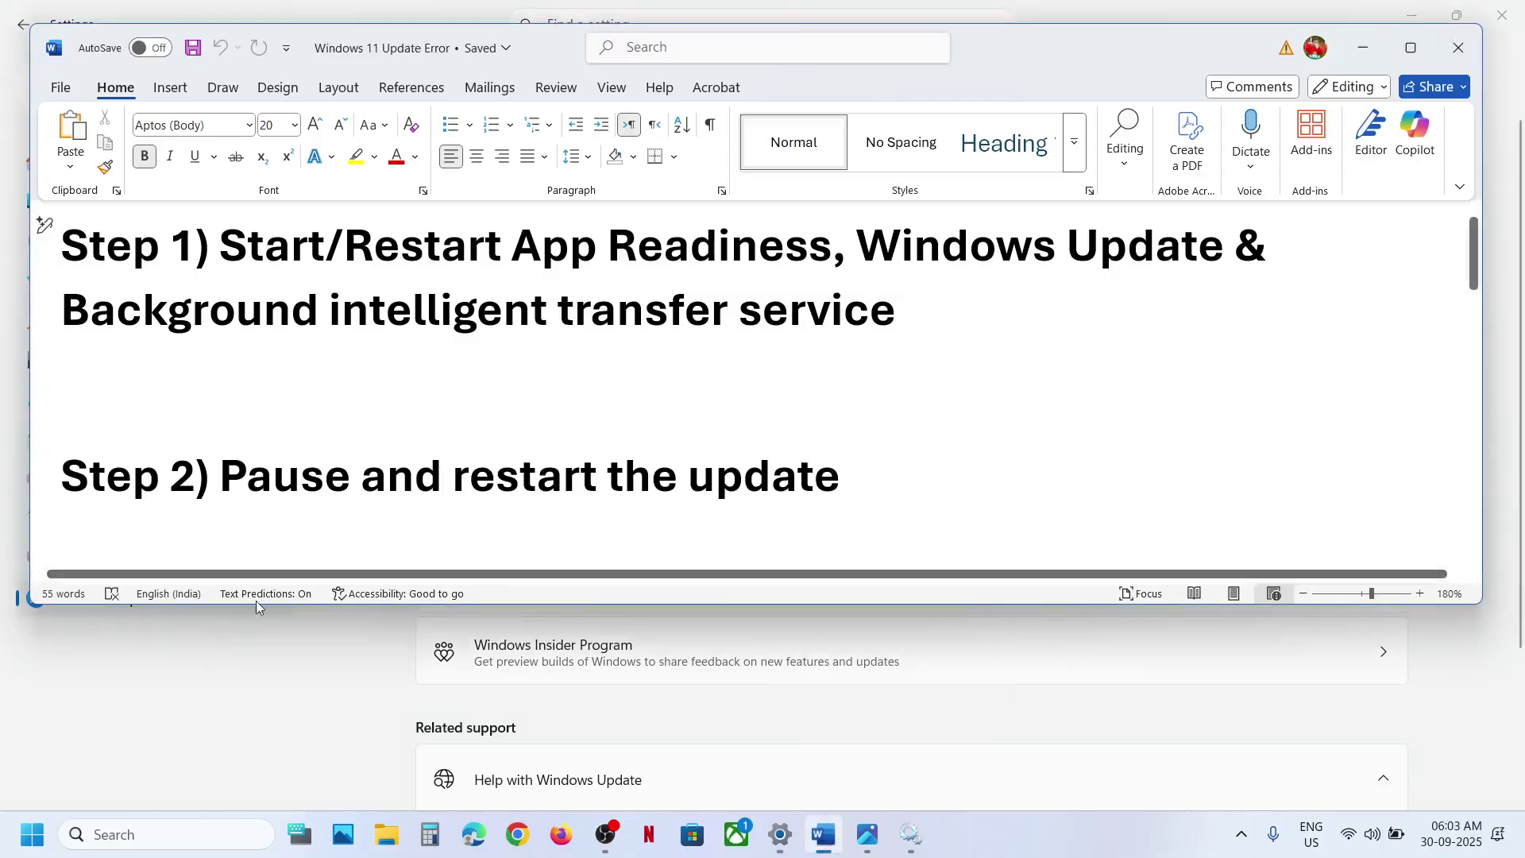
left_click(185, 697)
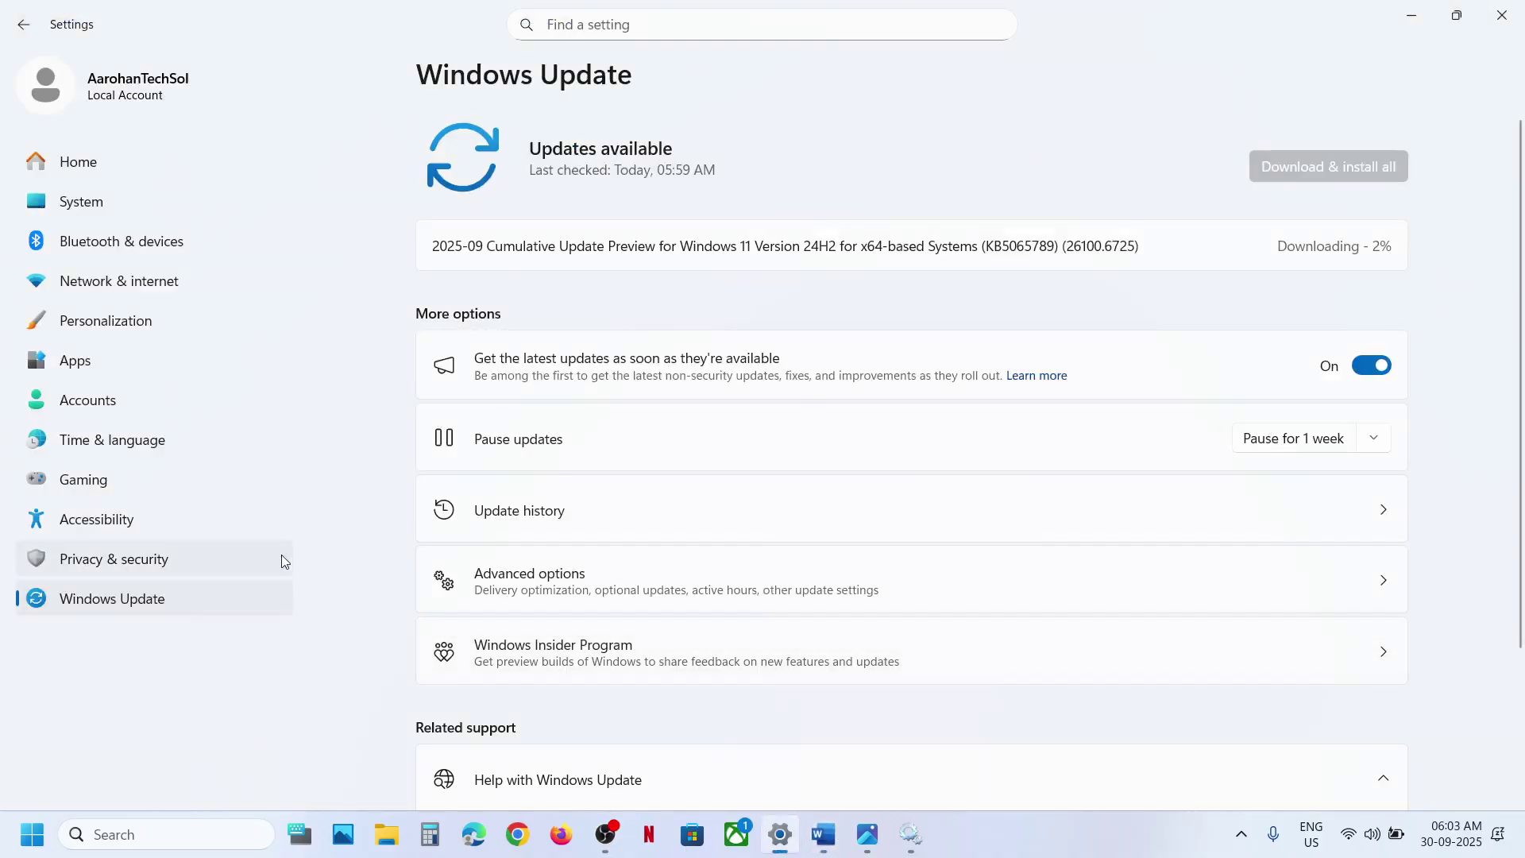
Pause updates for one week, resume them to check again, and bring up the notes.
left_click(1283, 449)
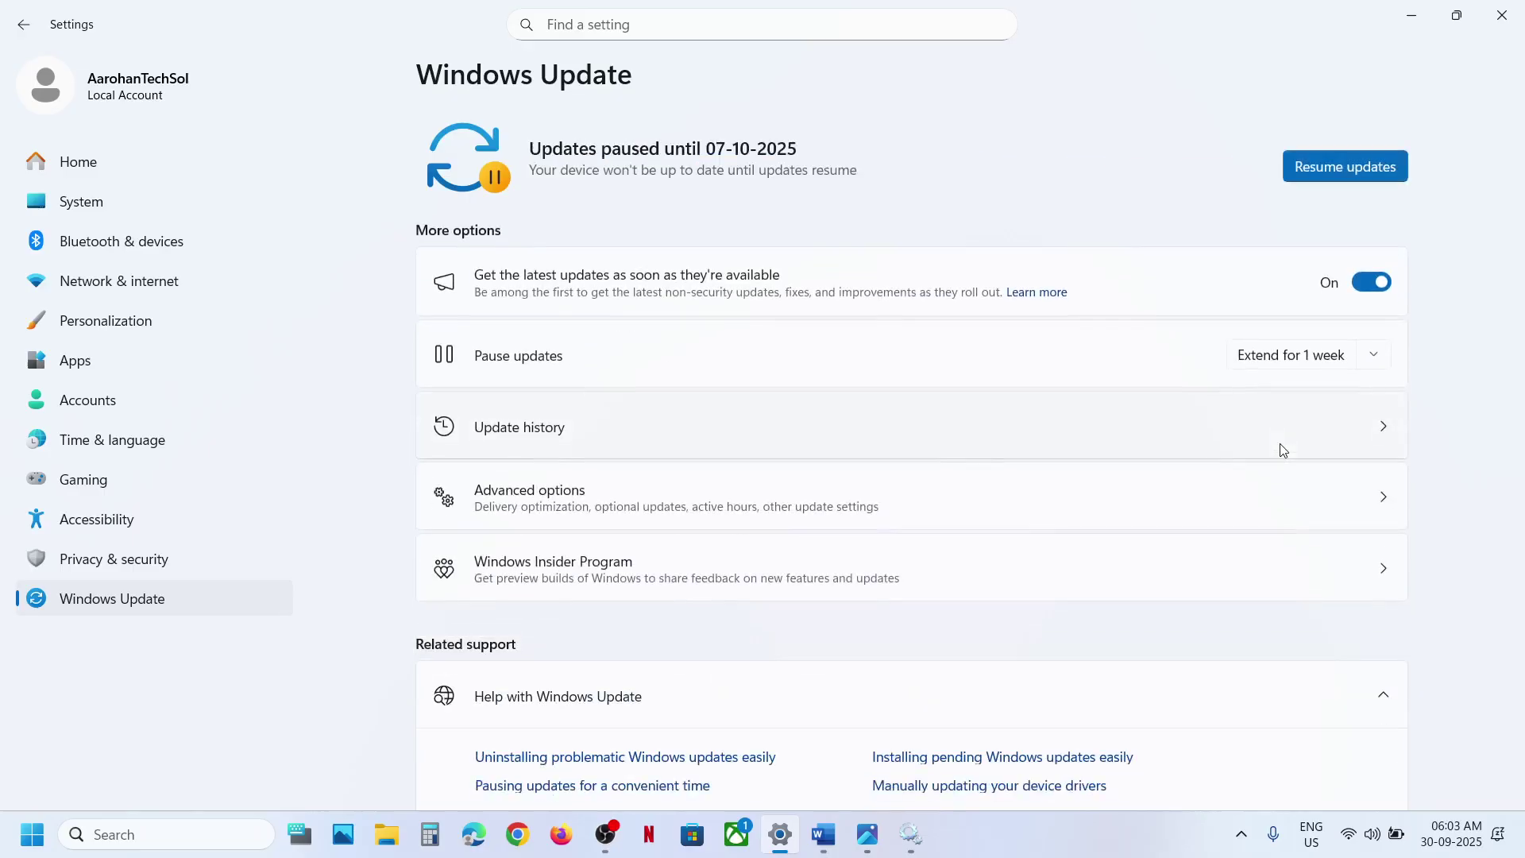
left_click(1348, 173)
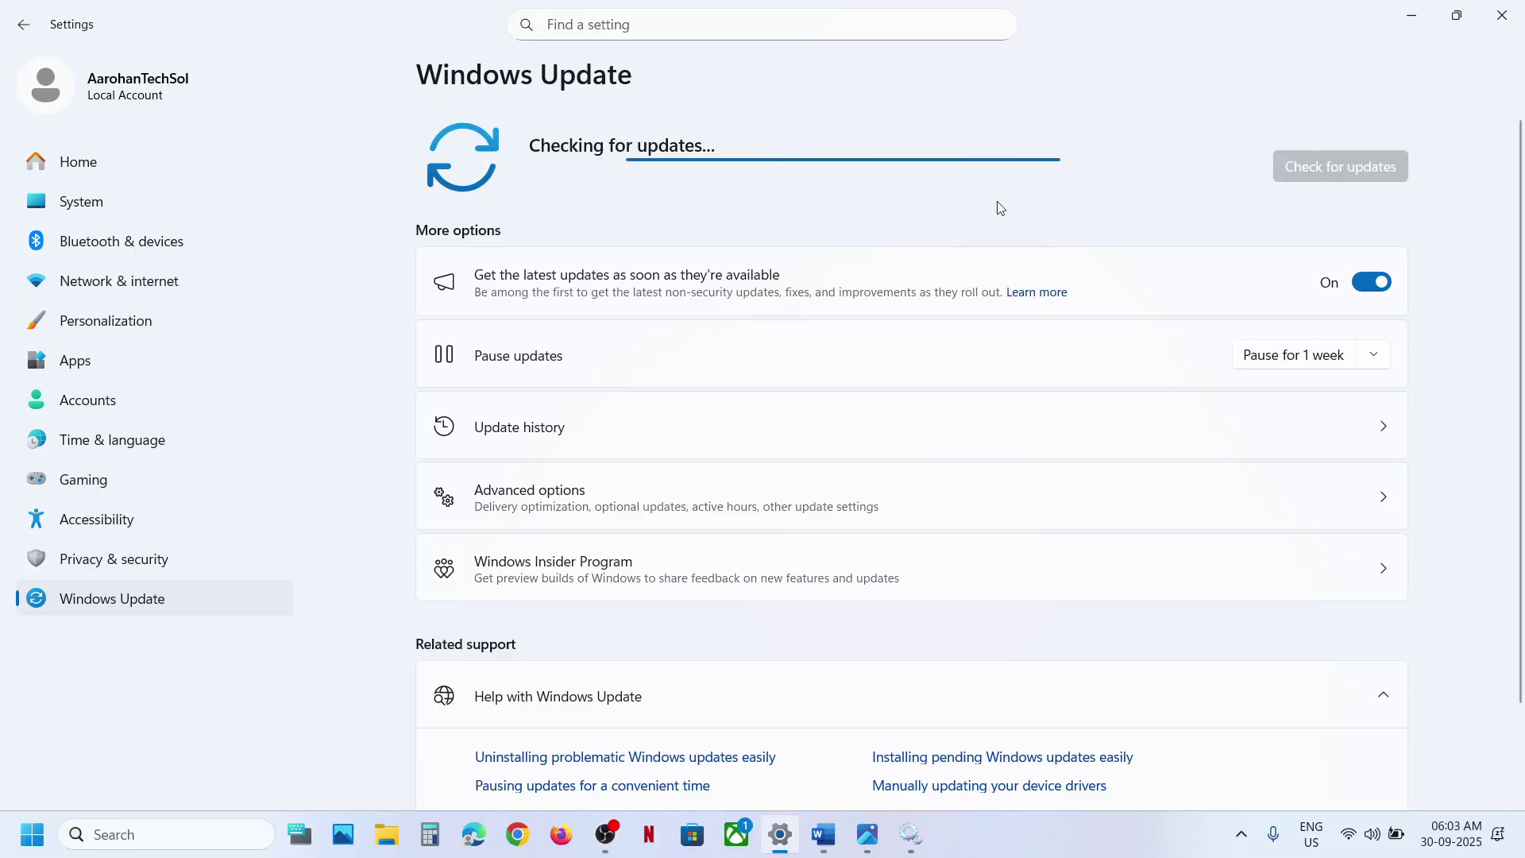
left_click(839, 847)
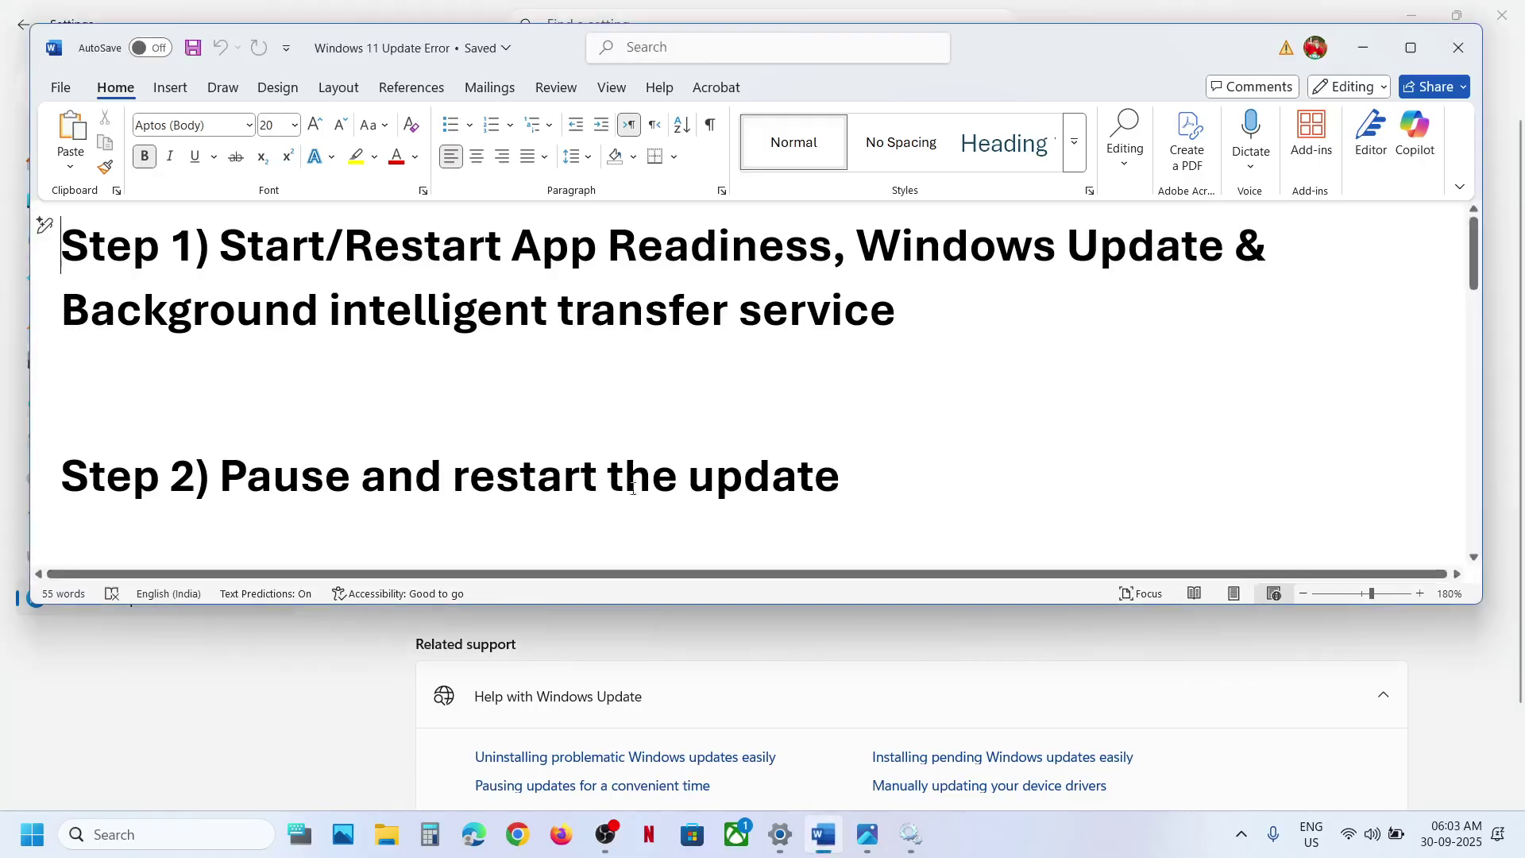
Scroll the notes to Step 3 and copy the sfc /scannow command line.
scroll(585, 473, "down", 3)
scroll(583, 472, "down", 2)
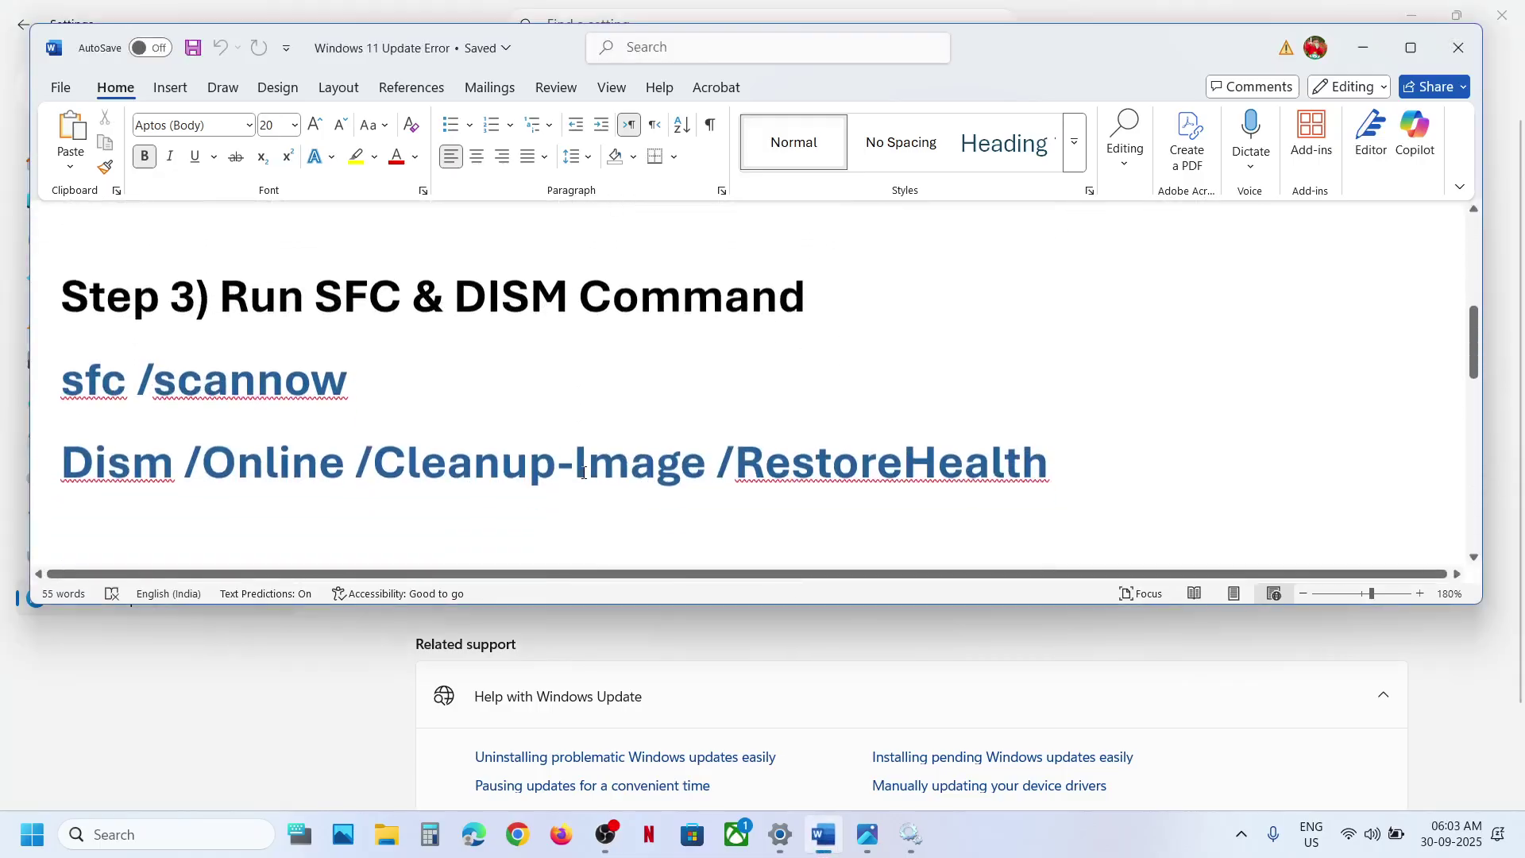
left_click_drag(384, 368, 42, 341)
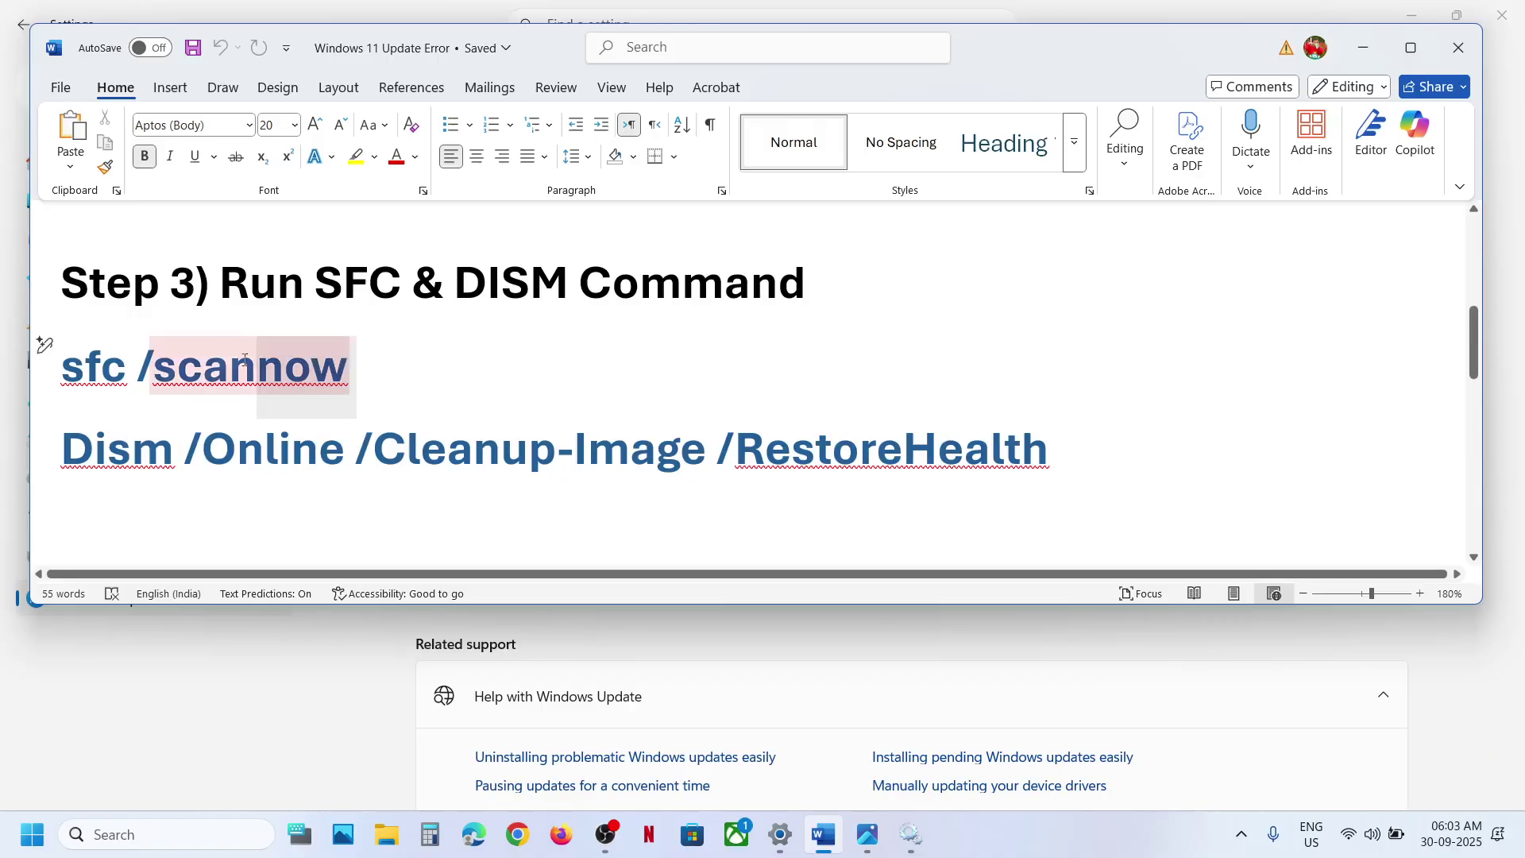
right_click(89, 363)
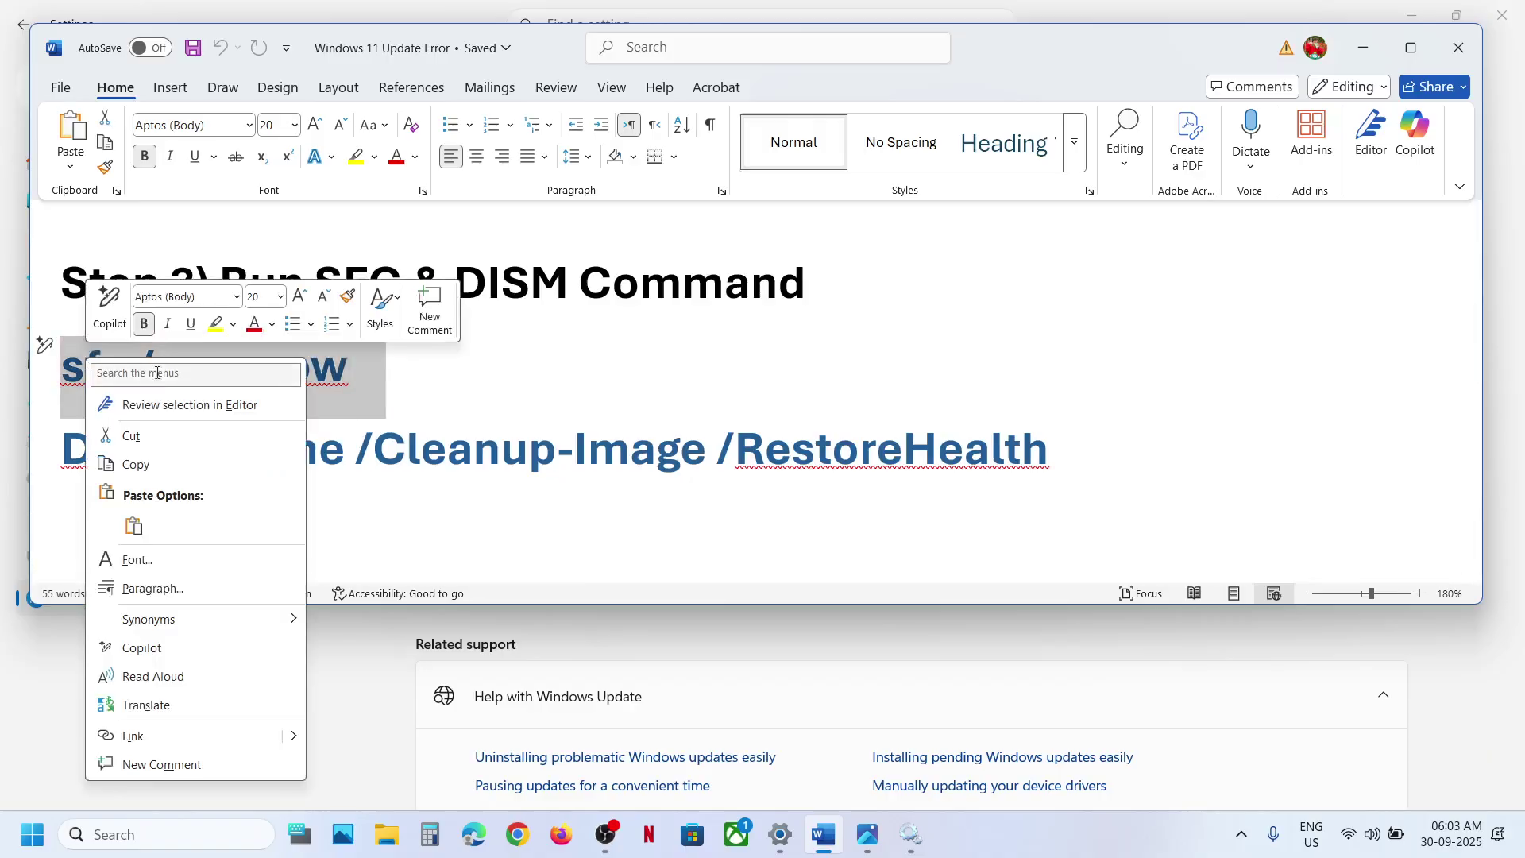
left_click(135, 464)
Search for cmd and run Command Prompt as administrator.
left_click(170, 838)
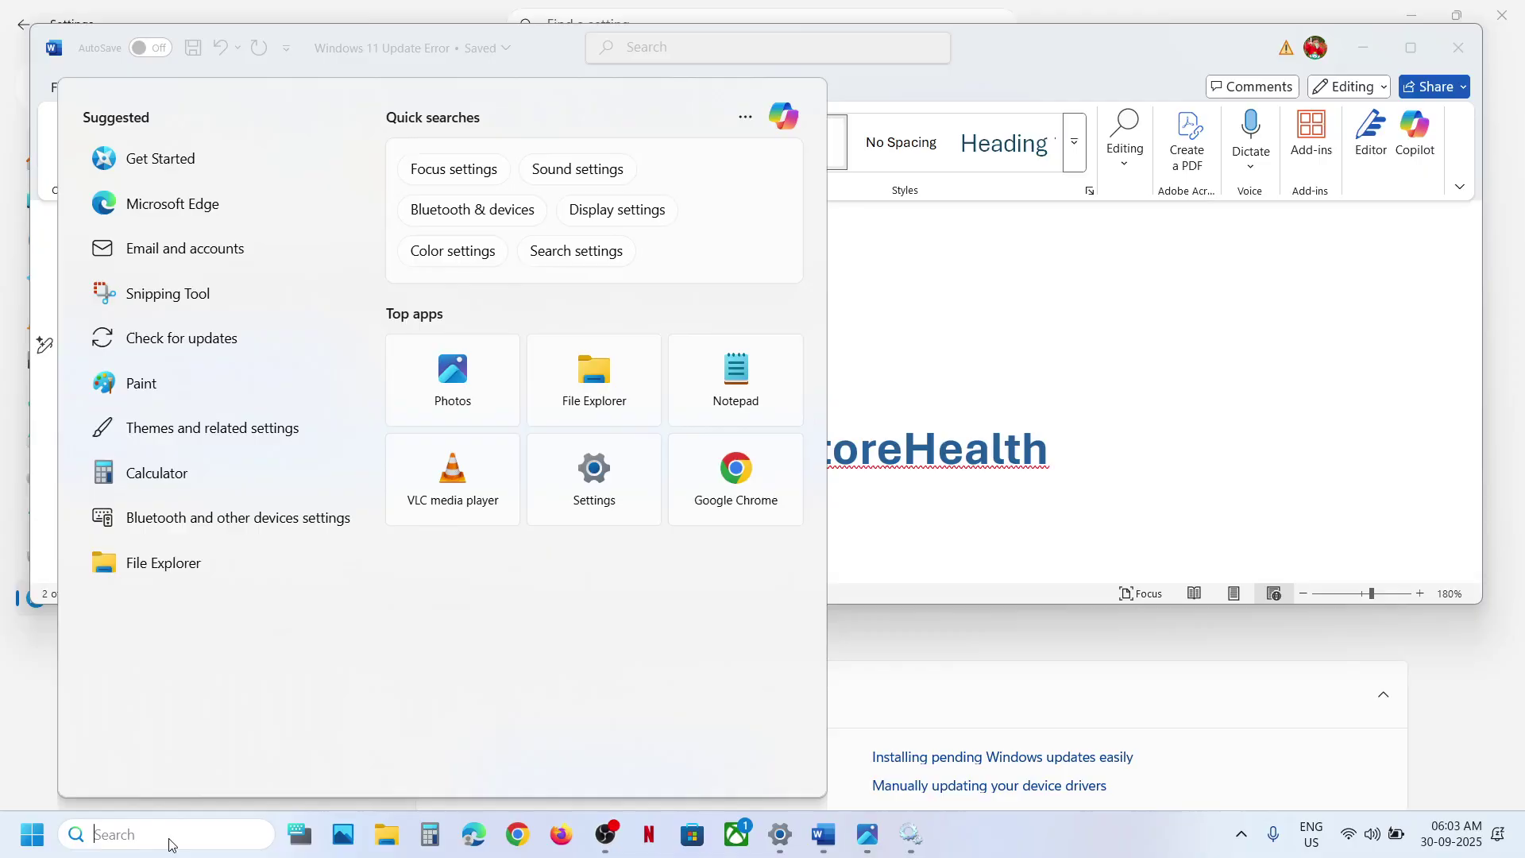
type("cmd")
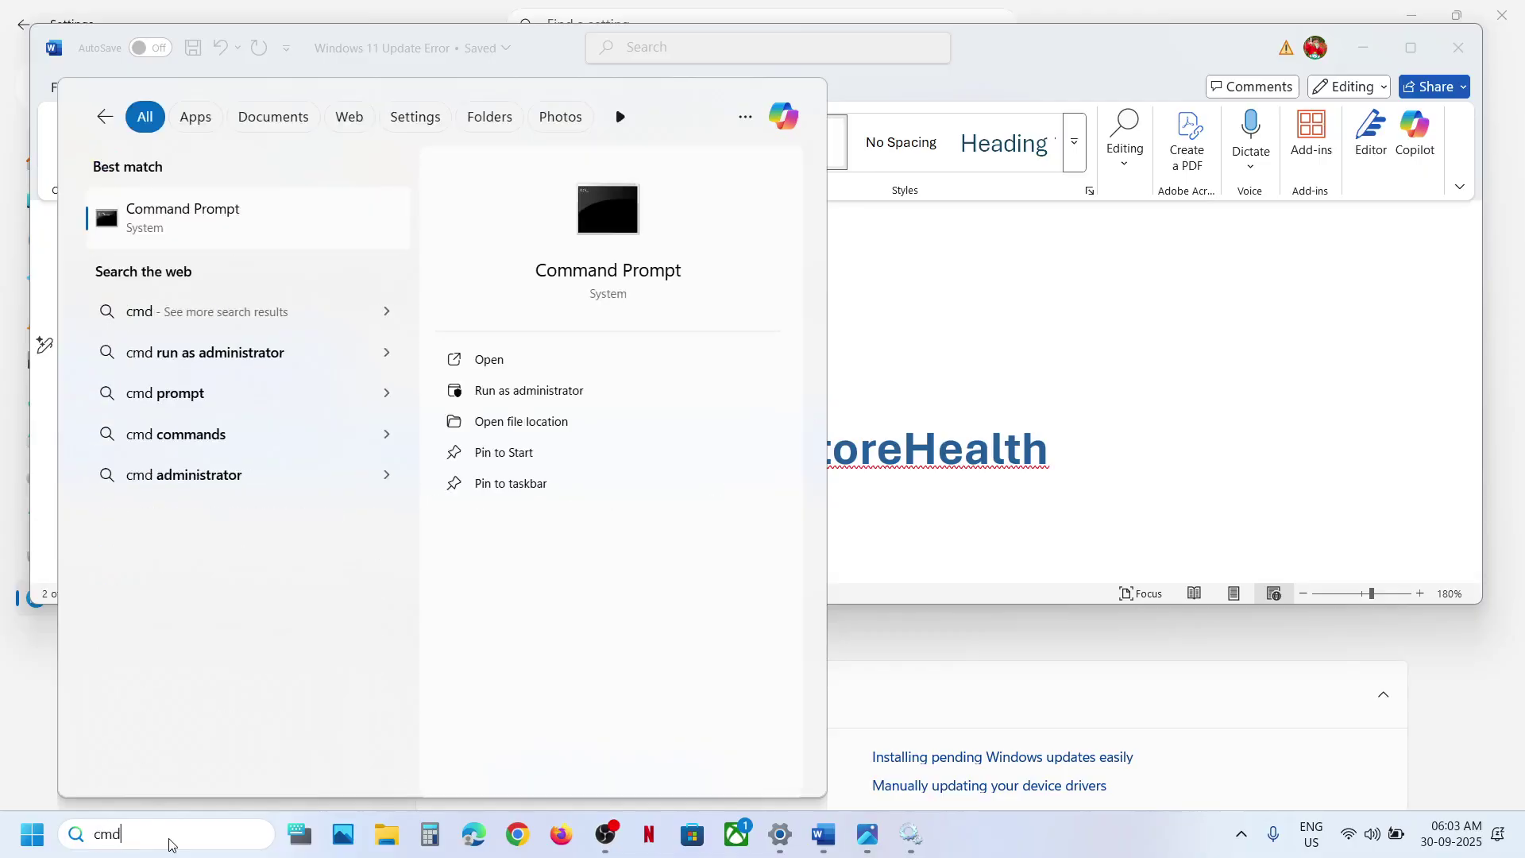
right_click(181, 223)
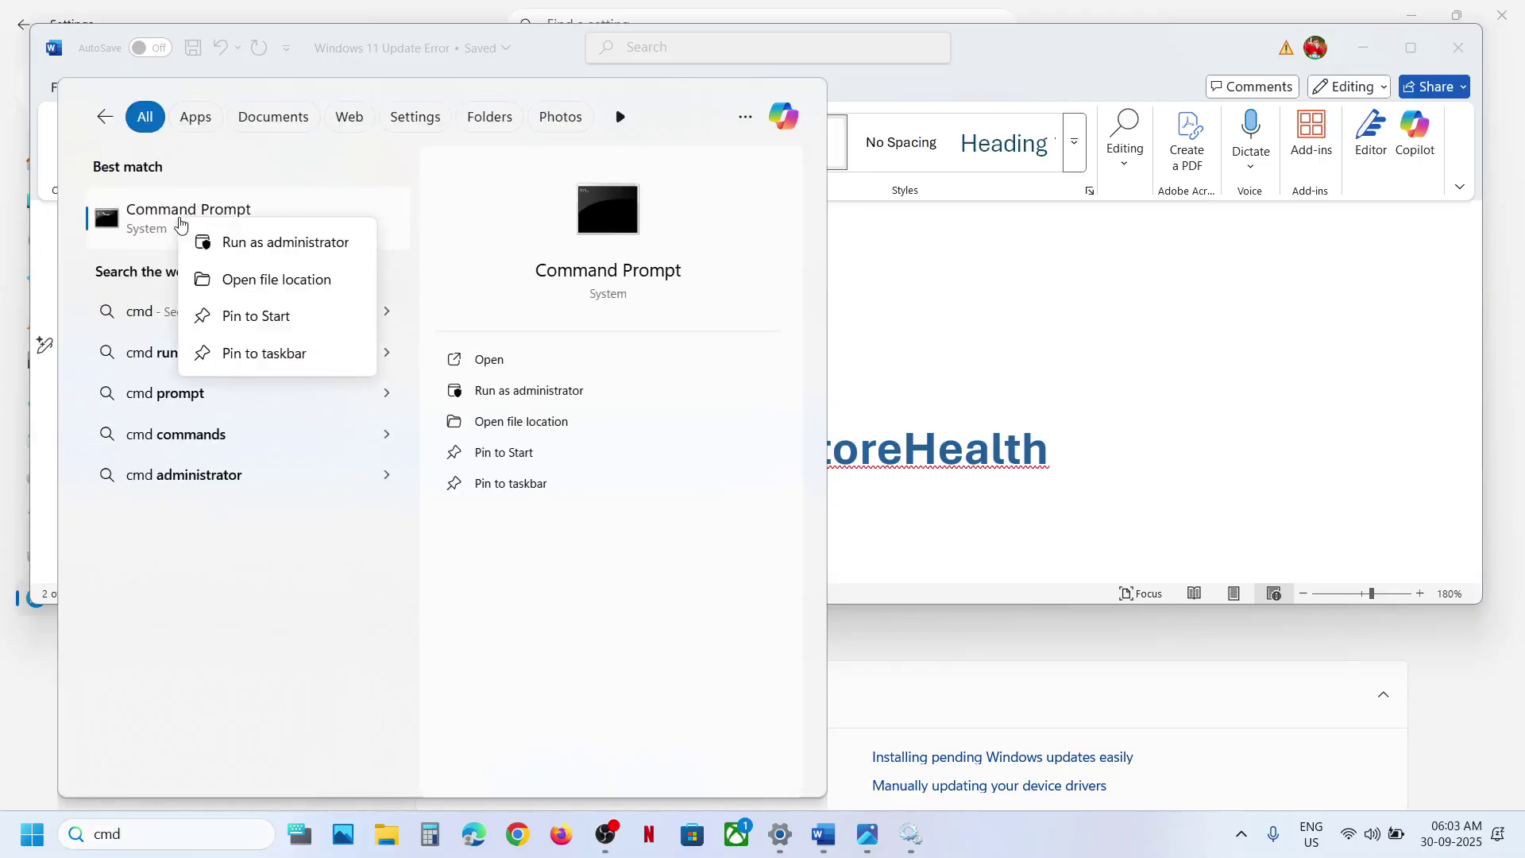
left_click(255, 252)
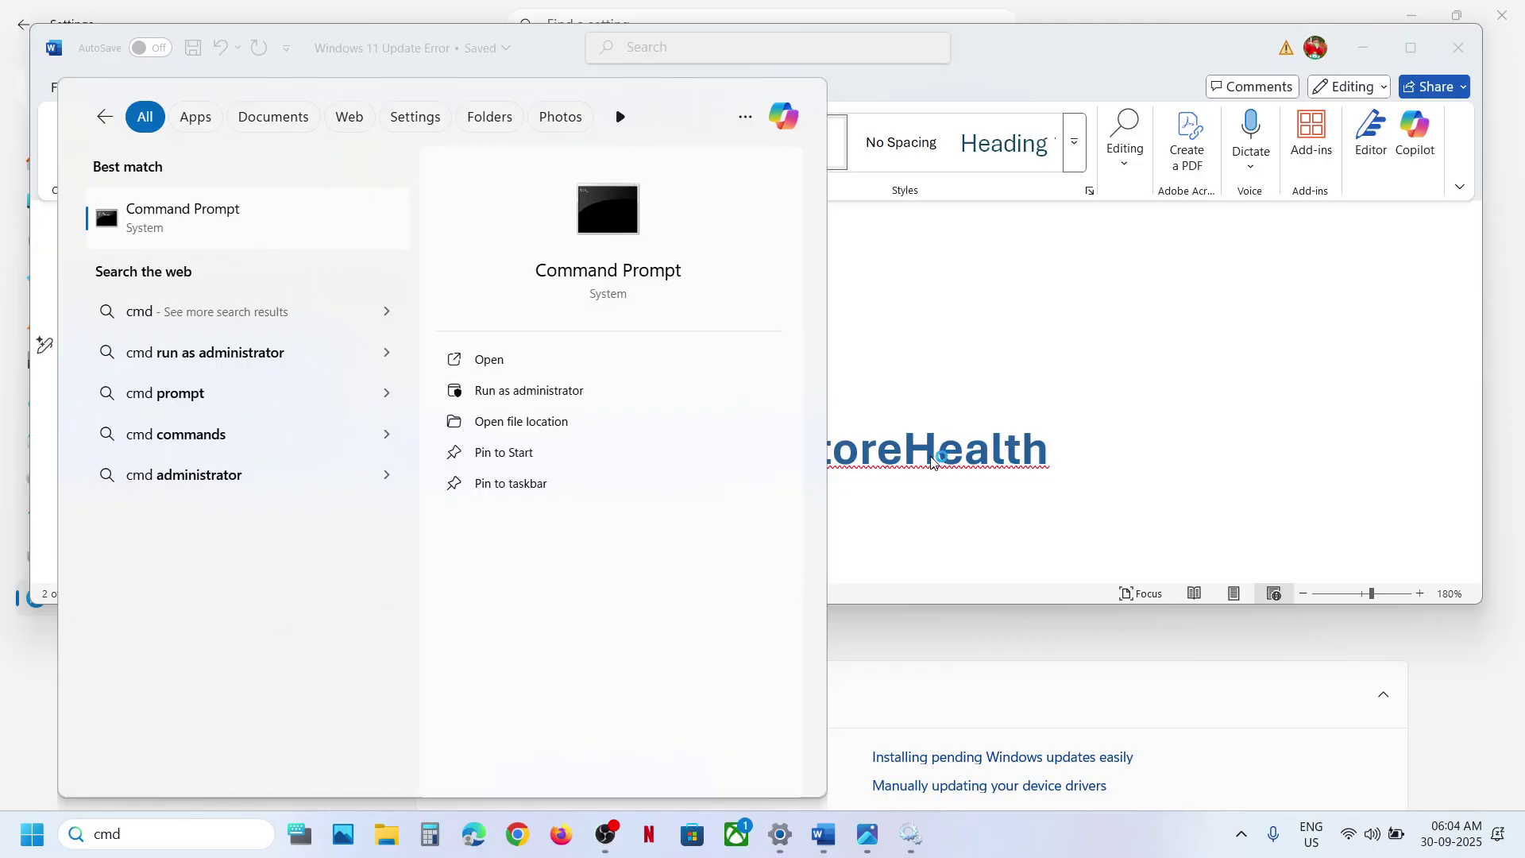
Approve the administrator prompt and run the pasted sfc /scannow command.
left_click(681, 571)
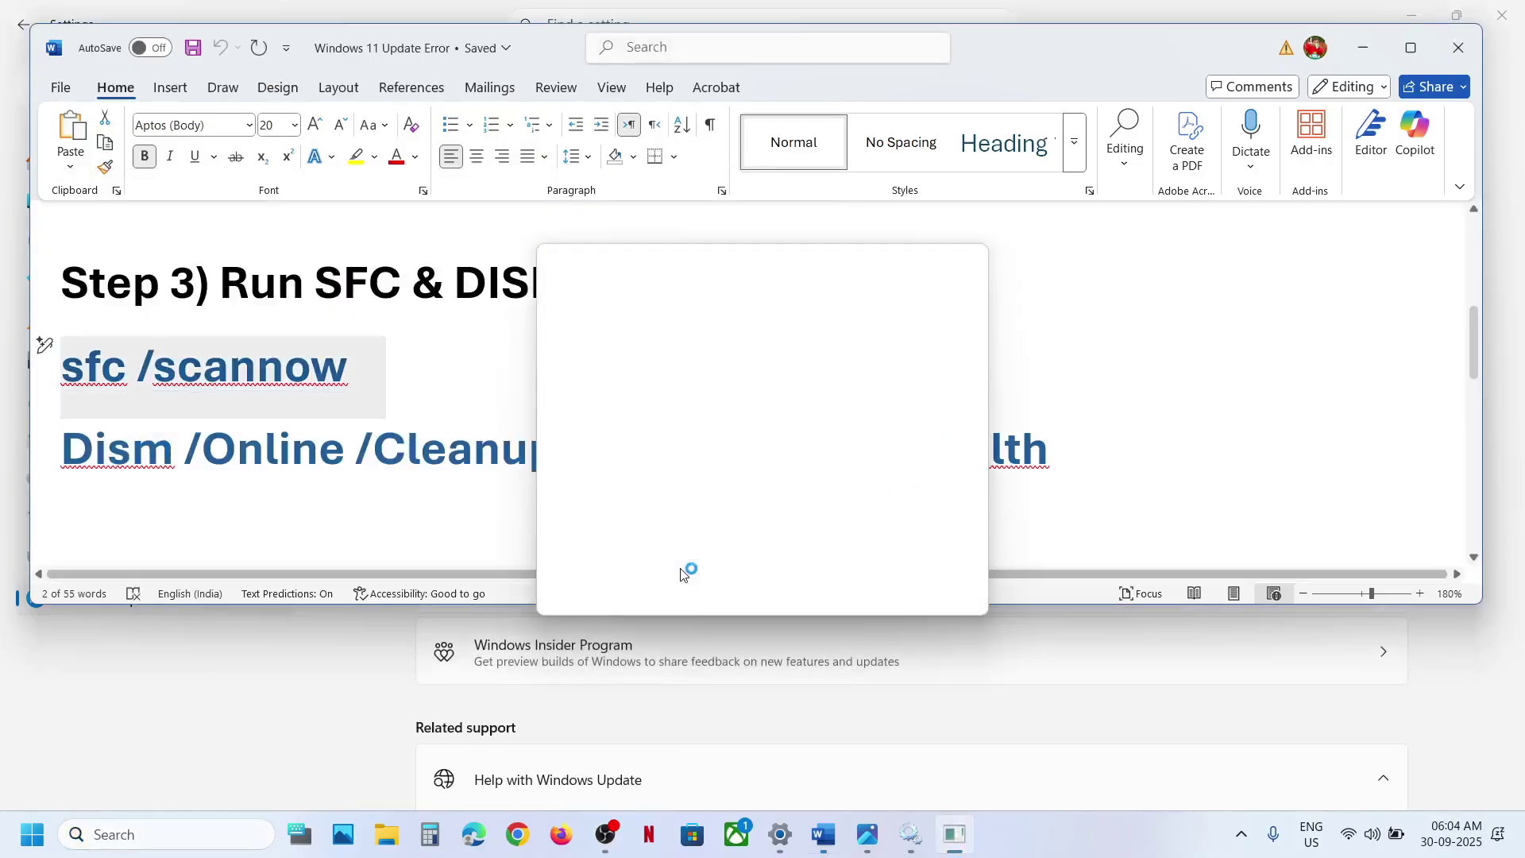
key("ctrl+v")
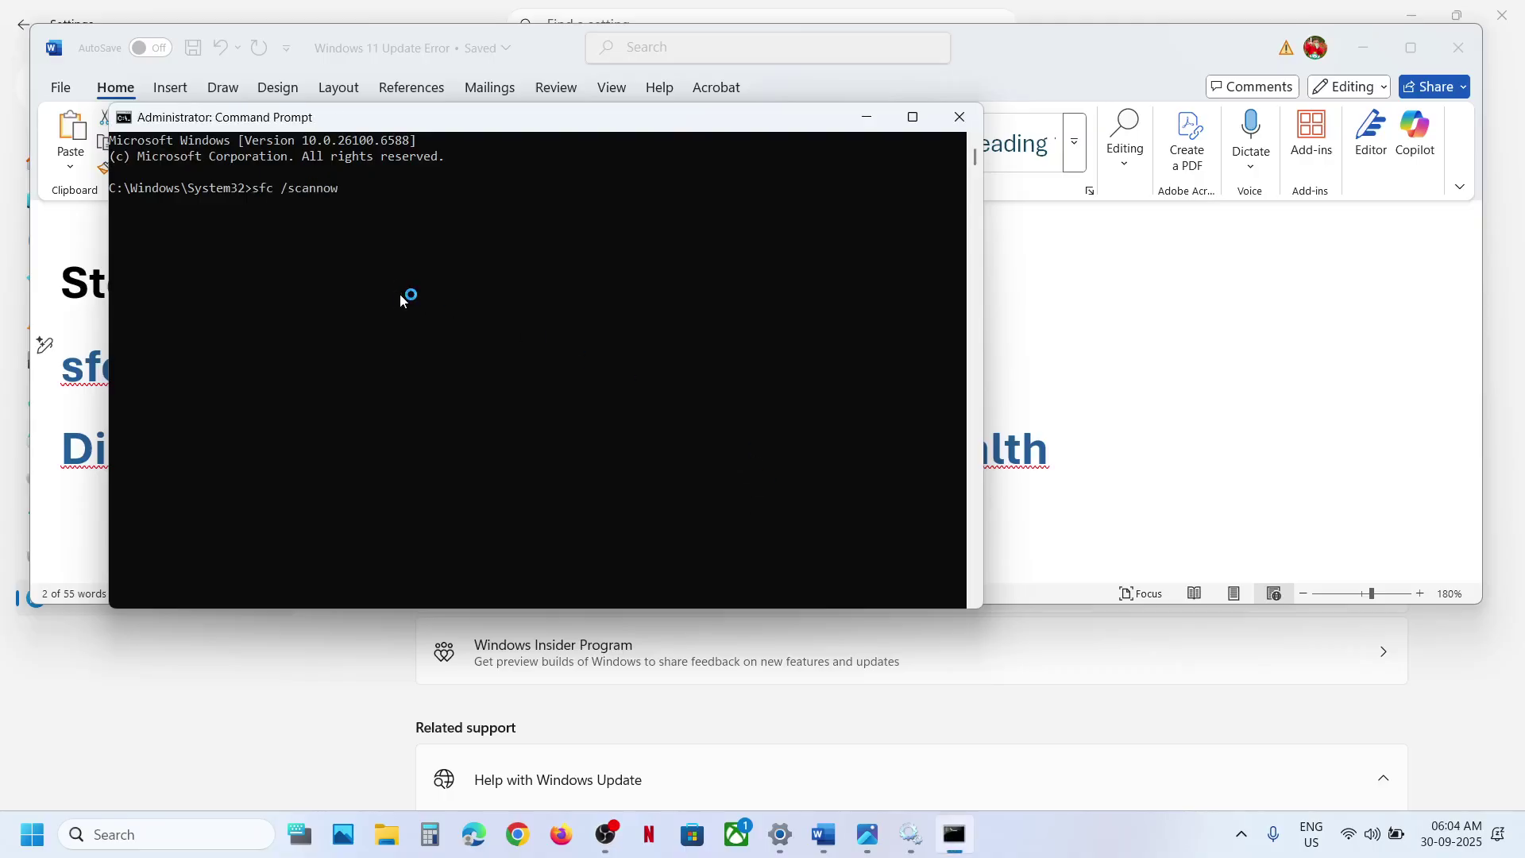
key("Return")
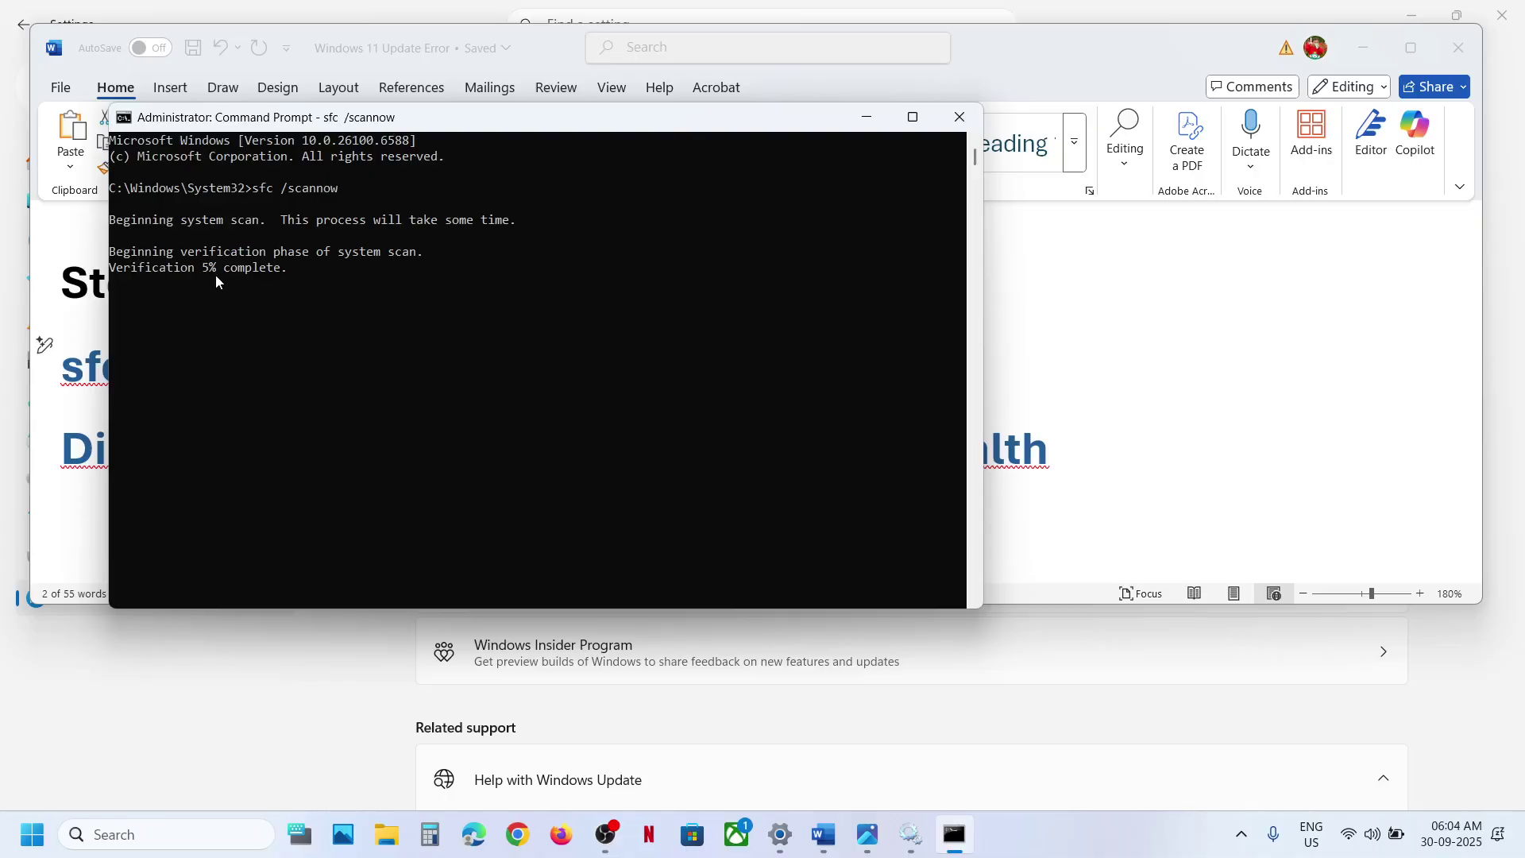
Select the Dism RestoreHealth line in the notes while monitoring the scan's progress.
left_click(1051, 446)
triple_click(654, 450)
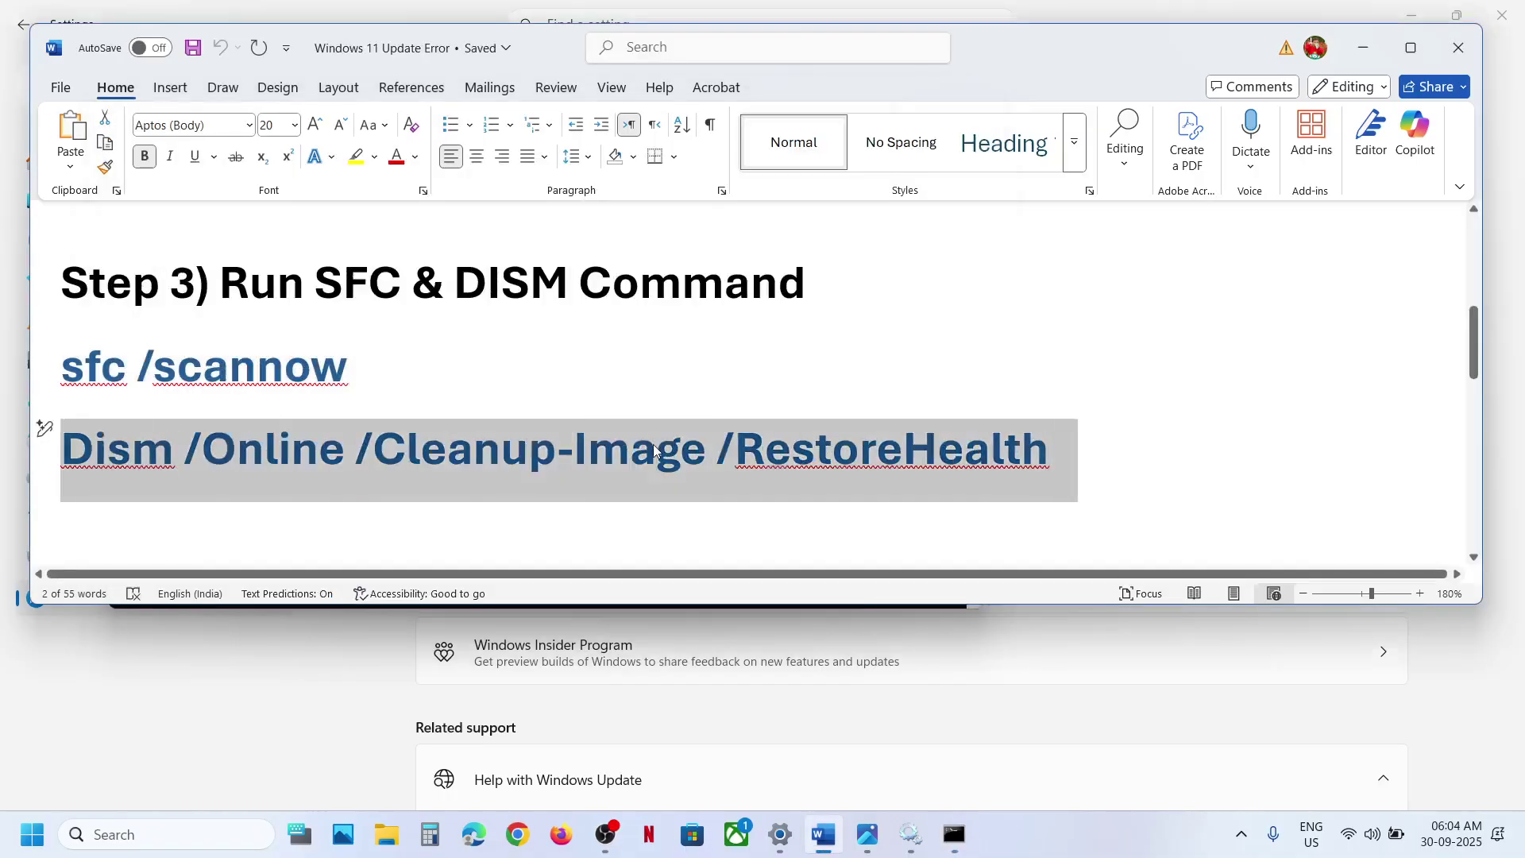
left_click(956, 834)
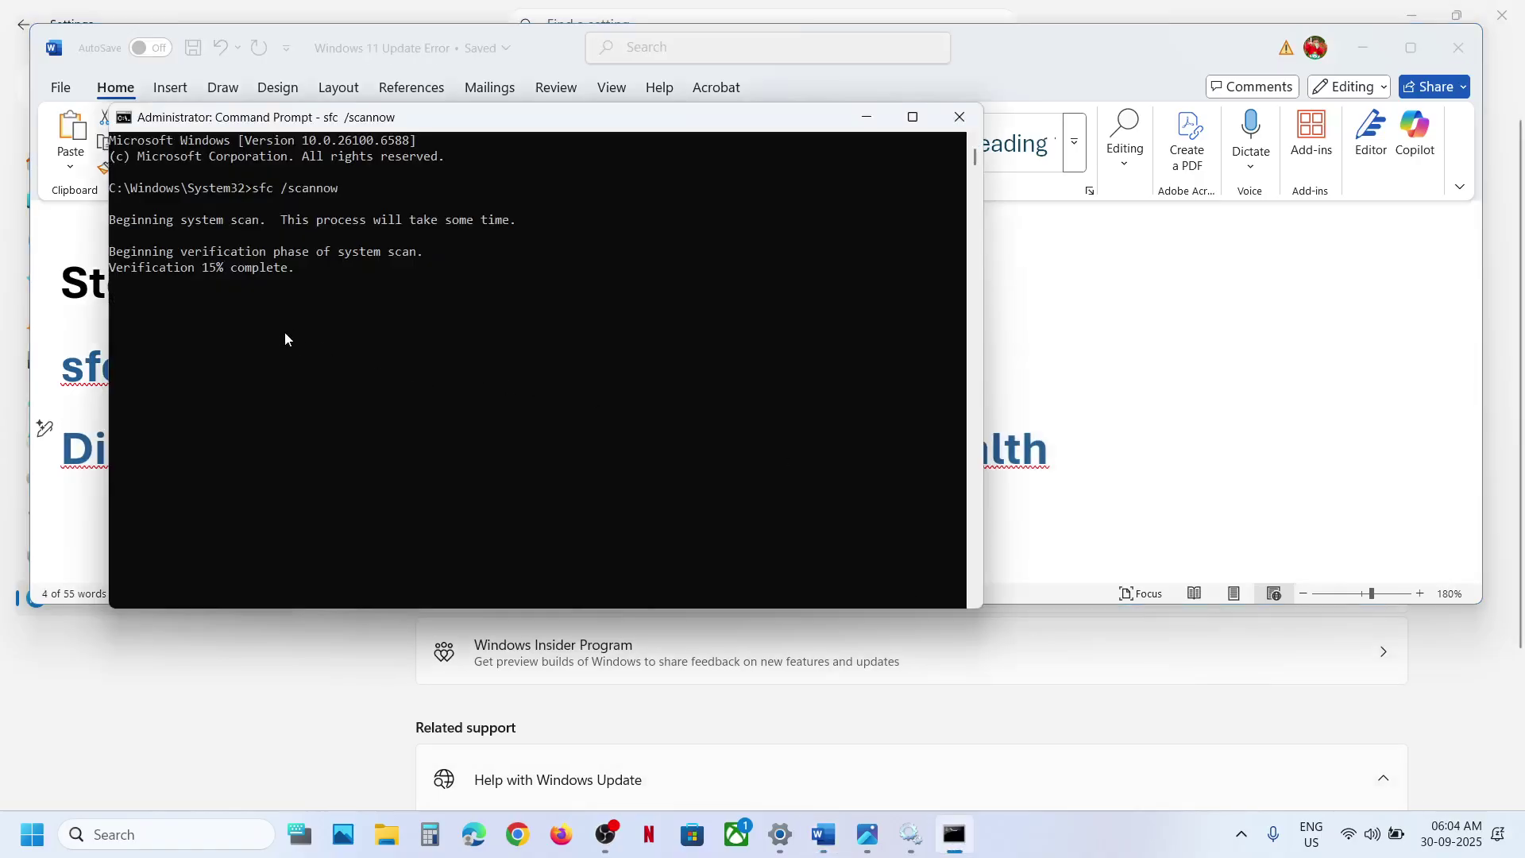
key("alt+Tab")
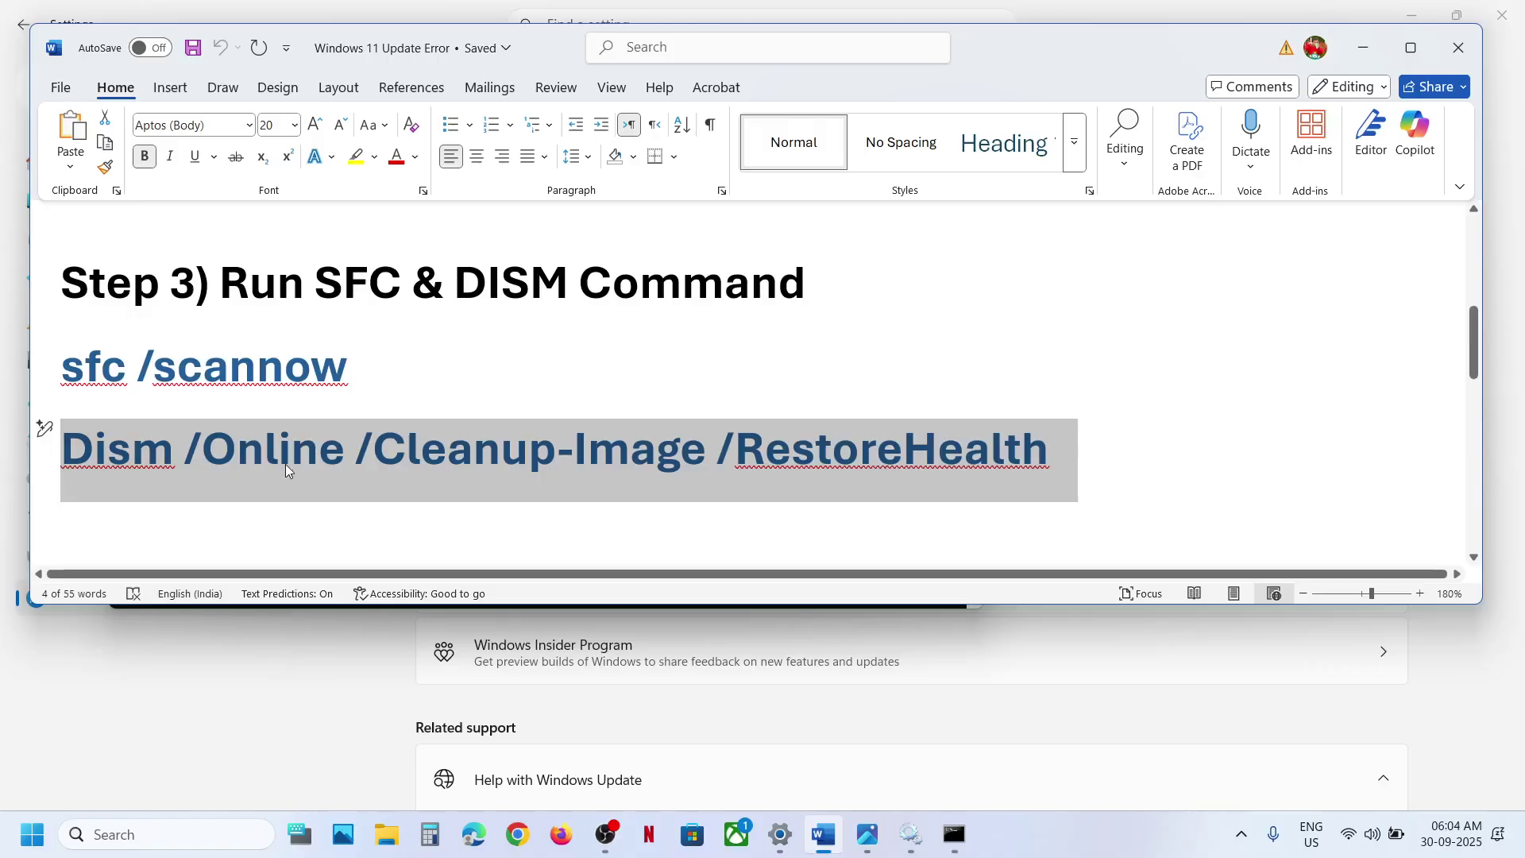
key("alt+Tab")
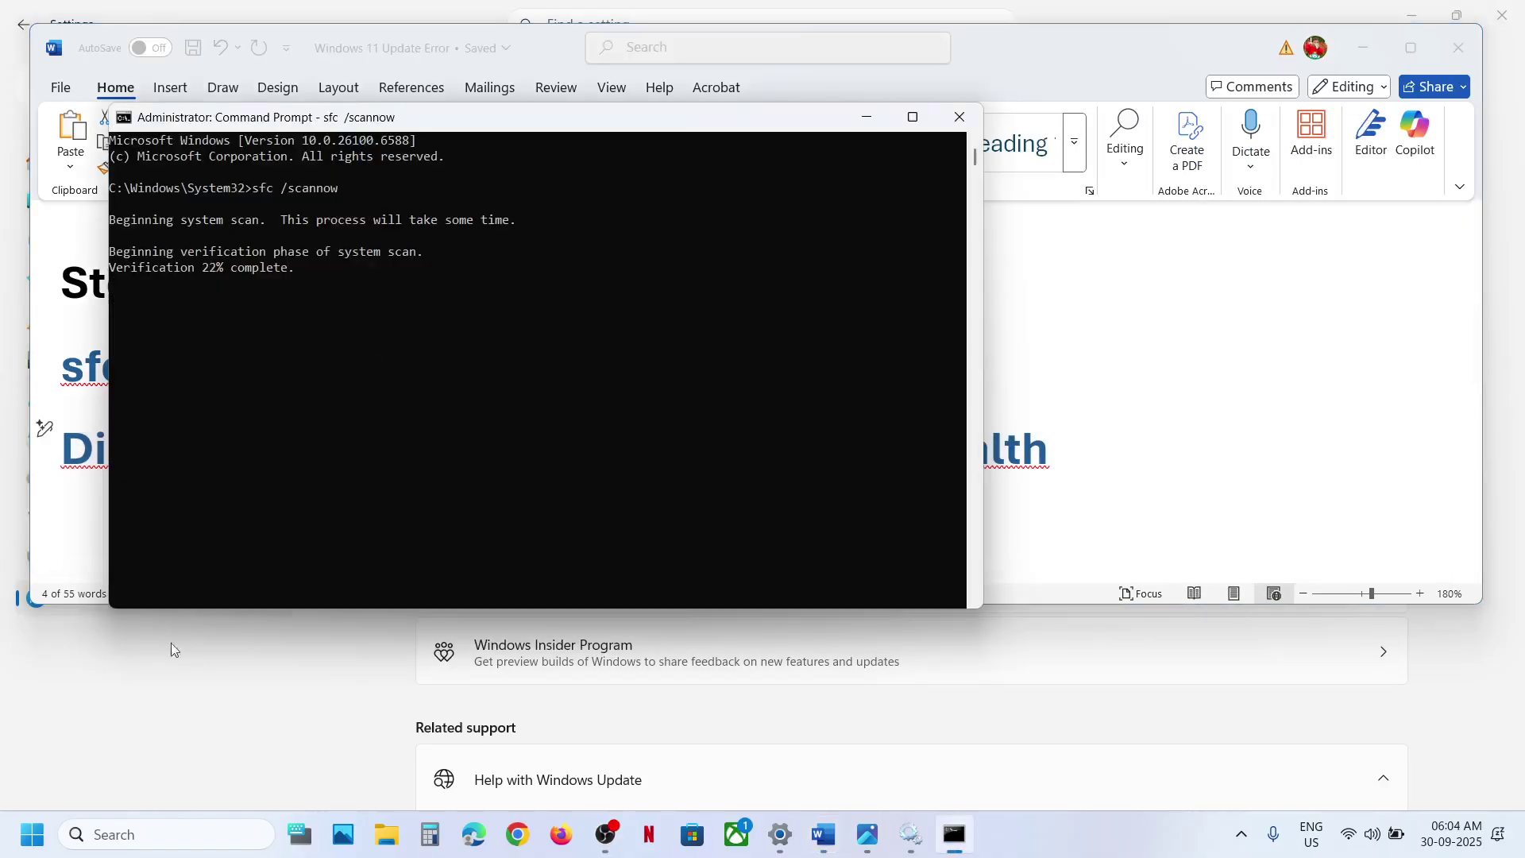
left_click(196, 666)
Check the Start menu power options, then open Step 4's Microsoft Update Catalog link.
left_click(35, 847)
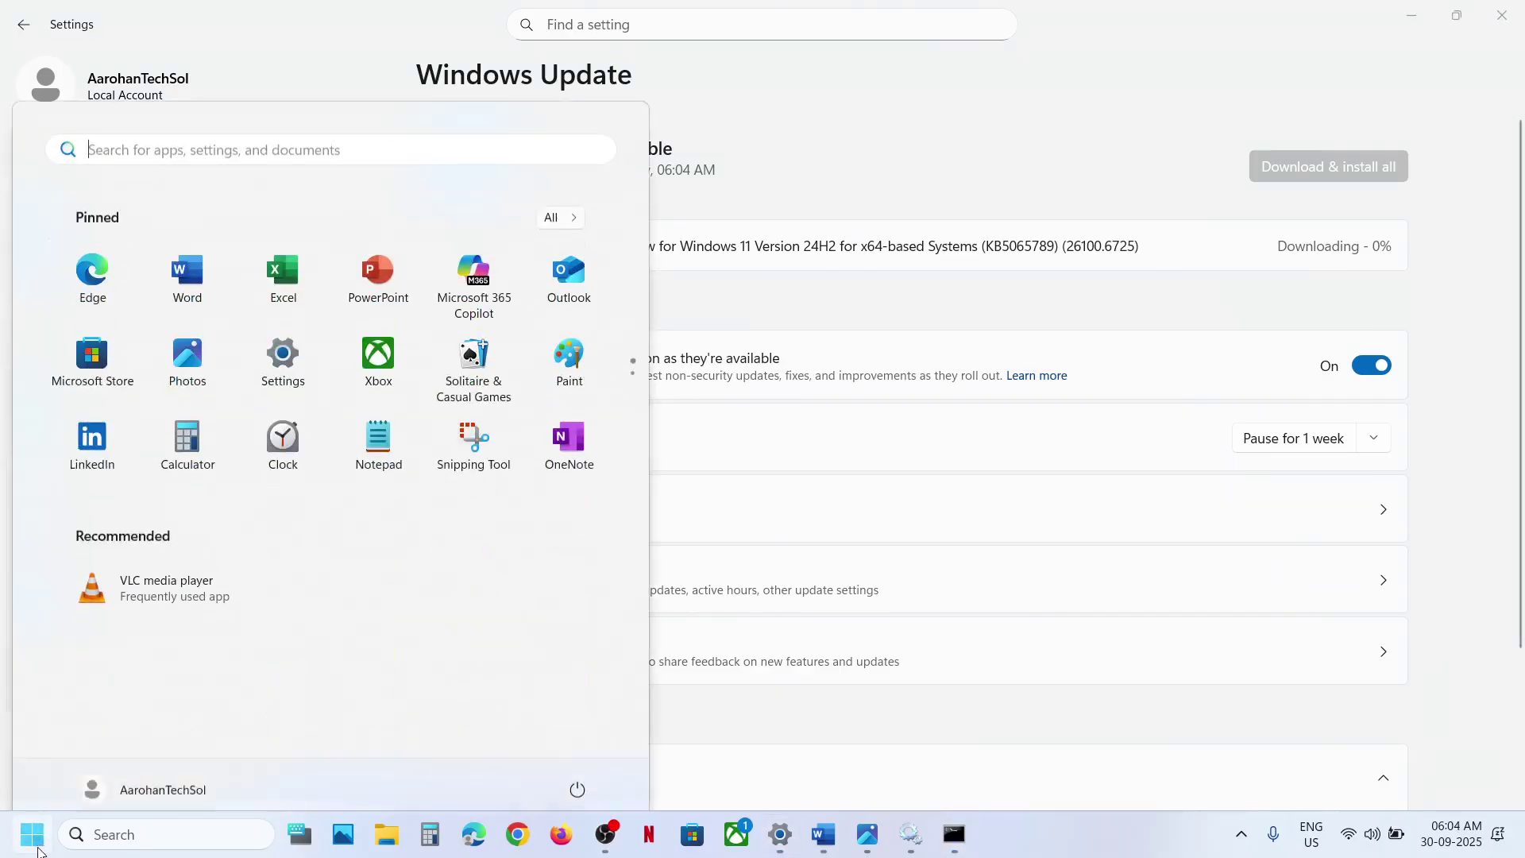
left_click(578, 766)
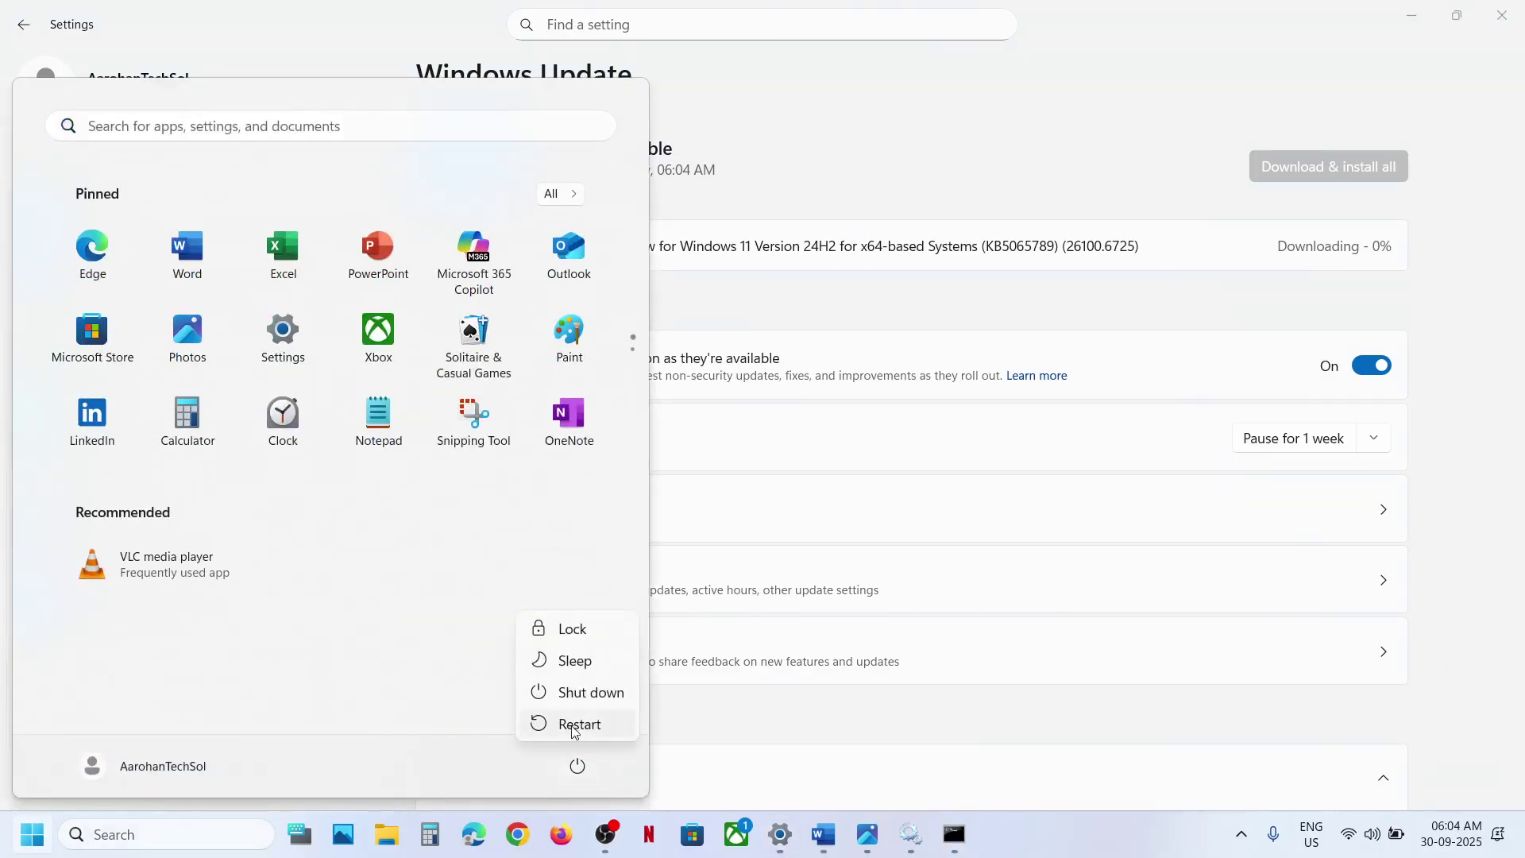
left_click(824, 834)
scroll(488, 426, "down", 5)
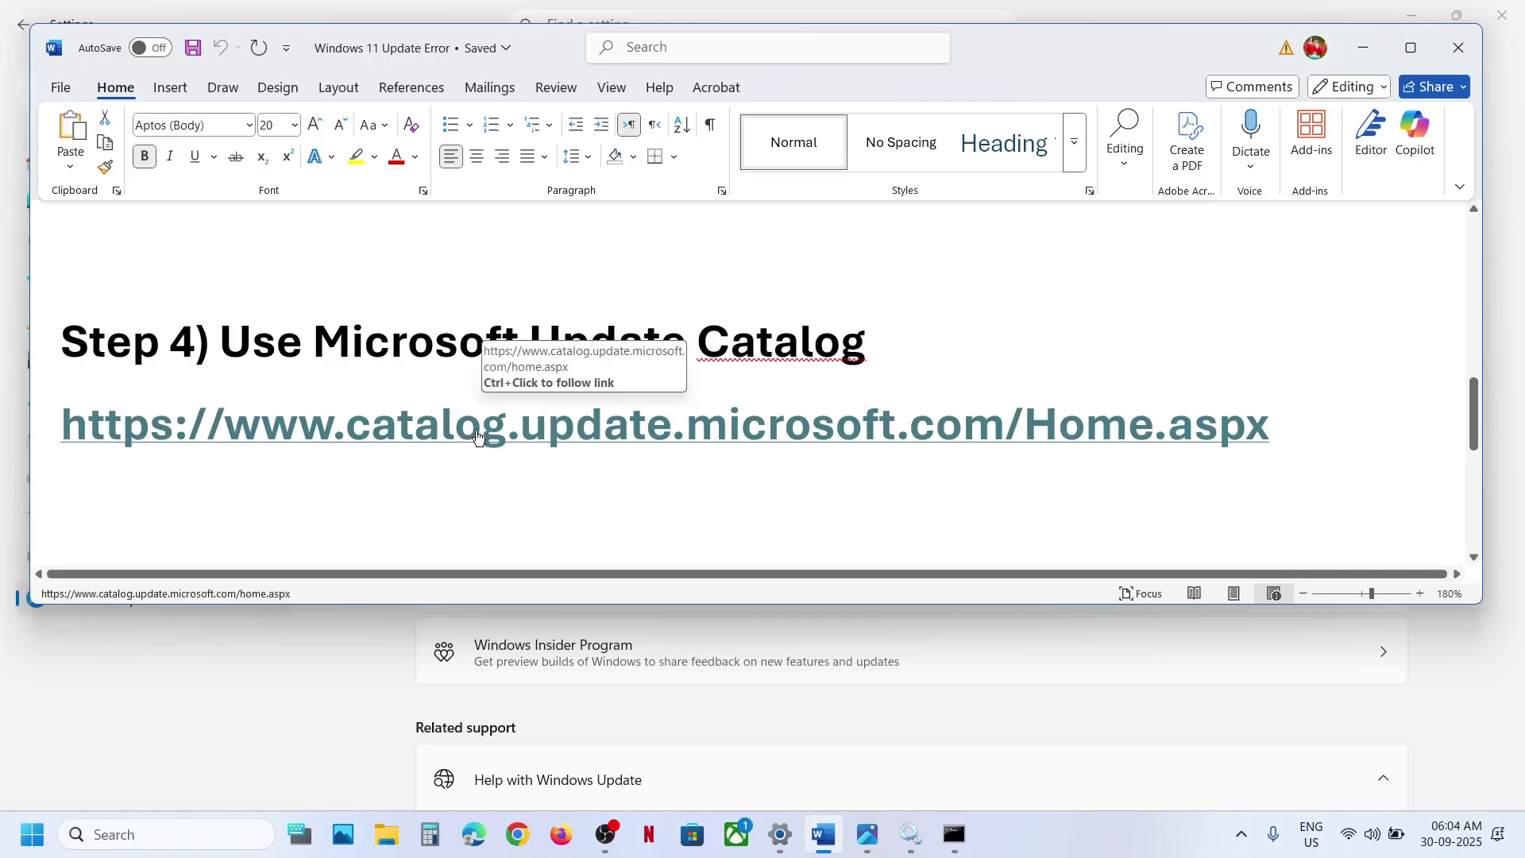
left_click(459, 440, "ctrl")
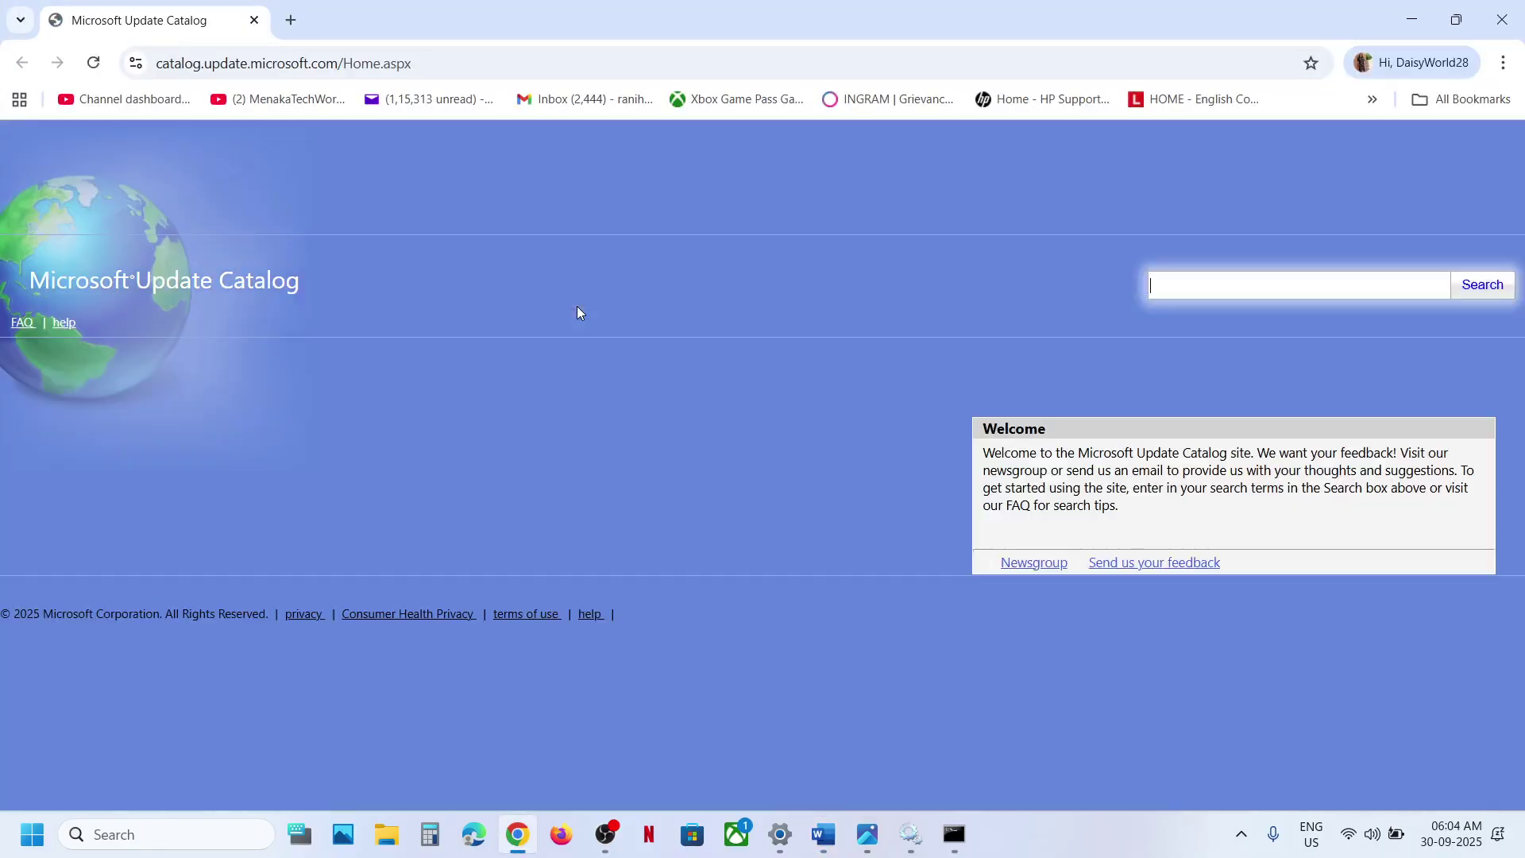
Copy KB5065789 from Windows Update and search the Microsoft Update Catalog for it.
left_click(780, 834)
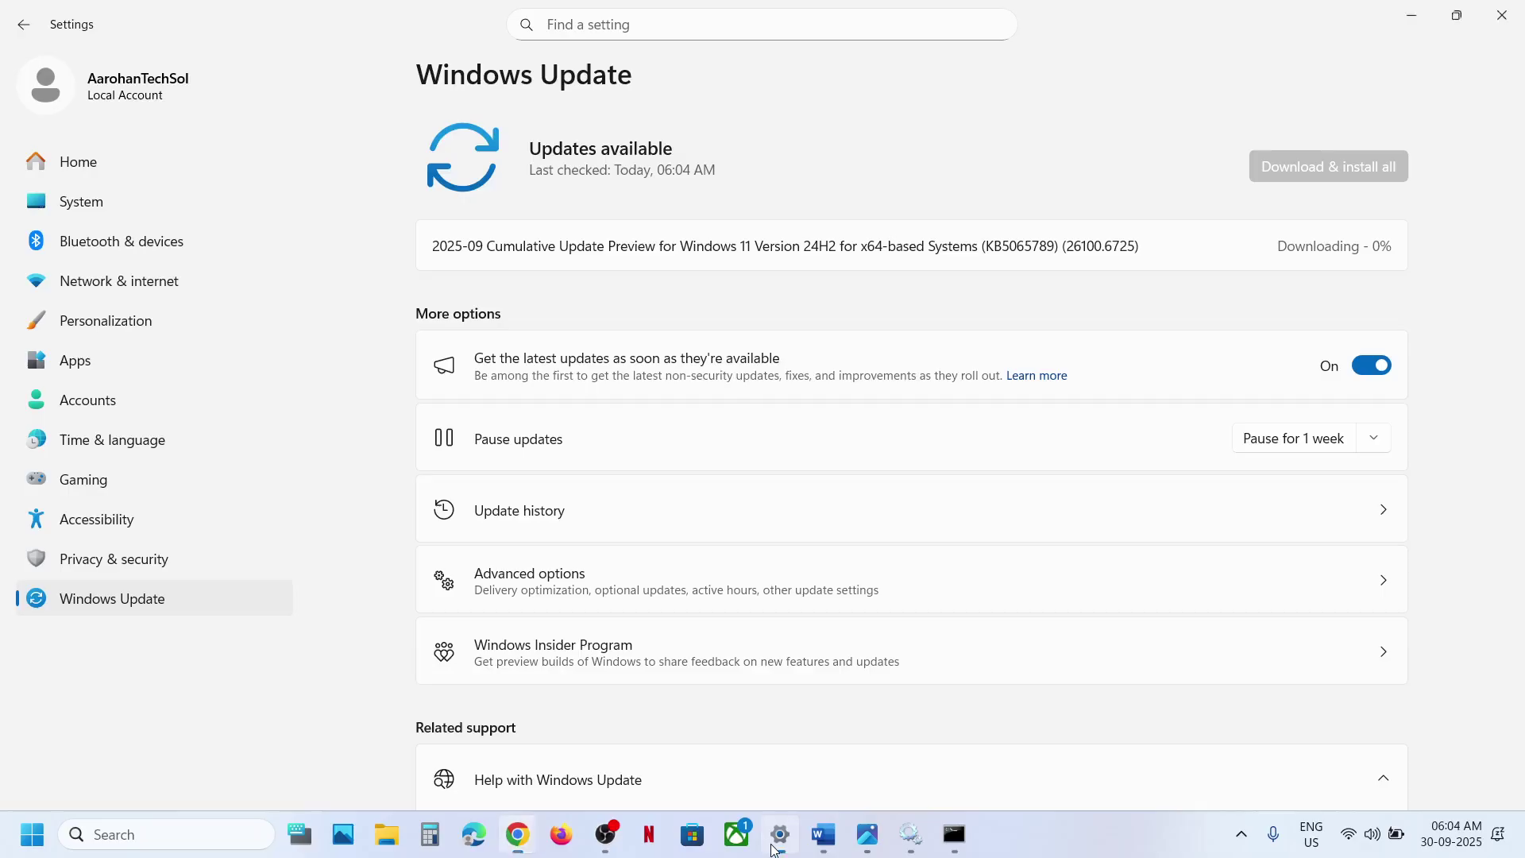
double_click(1017, 251)
key("ctrl+c")
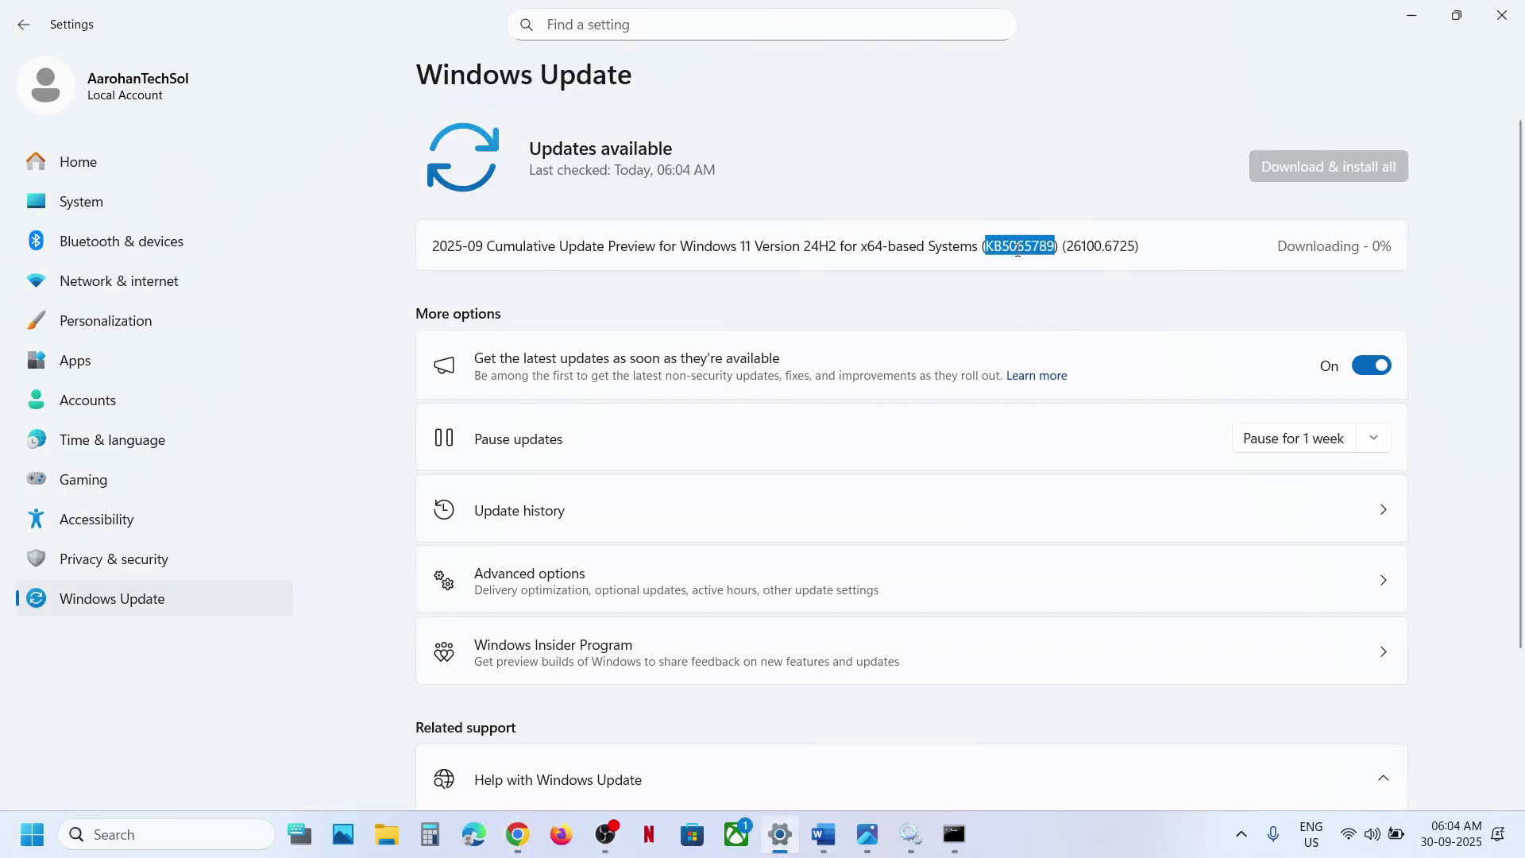
key("alt+Tab")
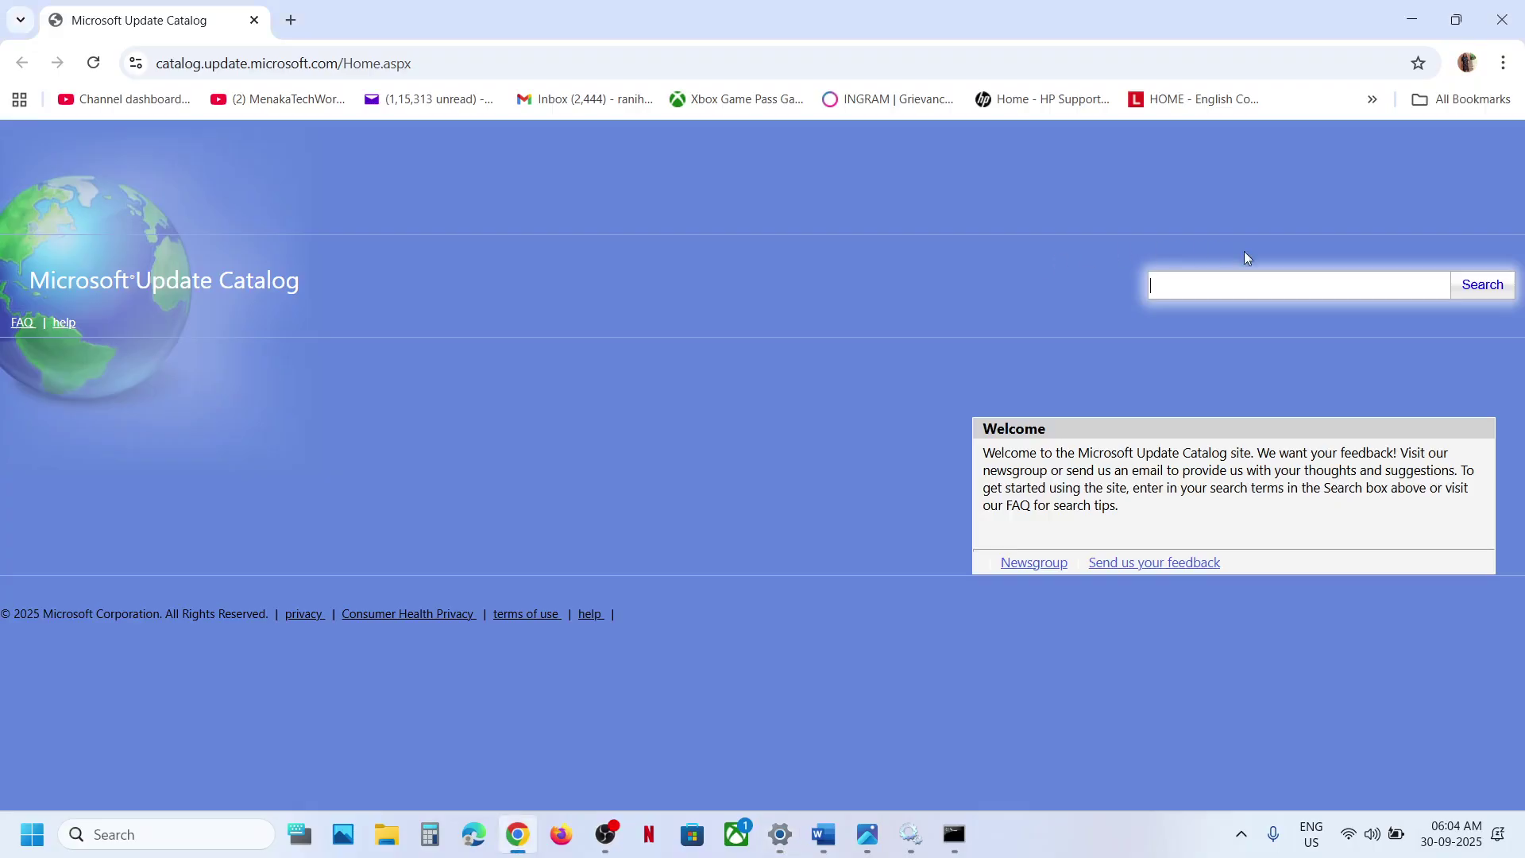
key("ctrl+v")
left_click(1469, 289)
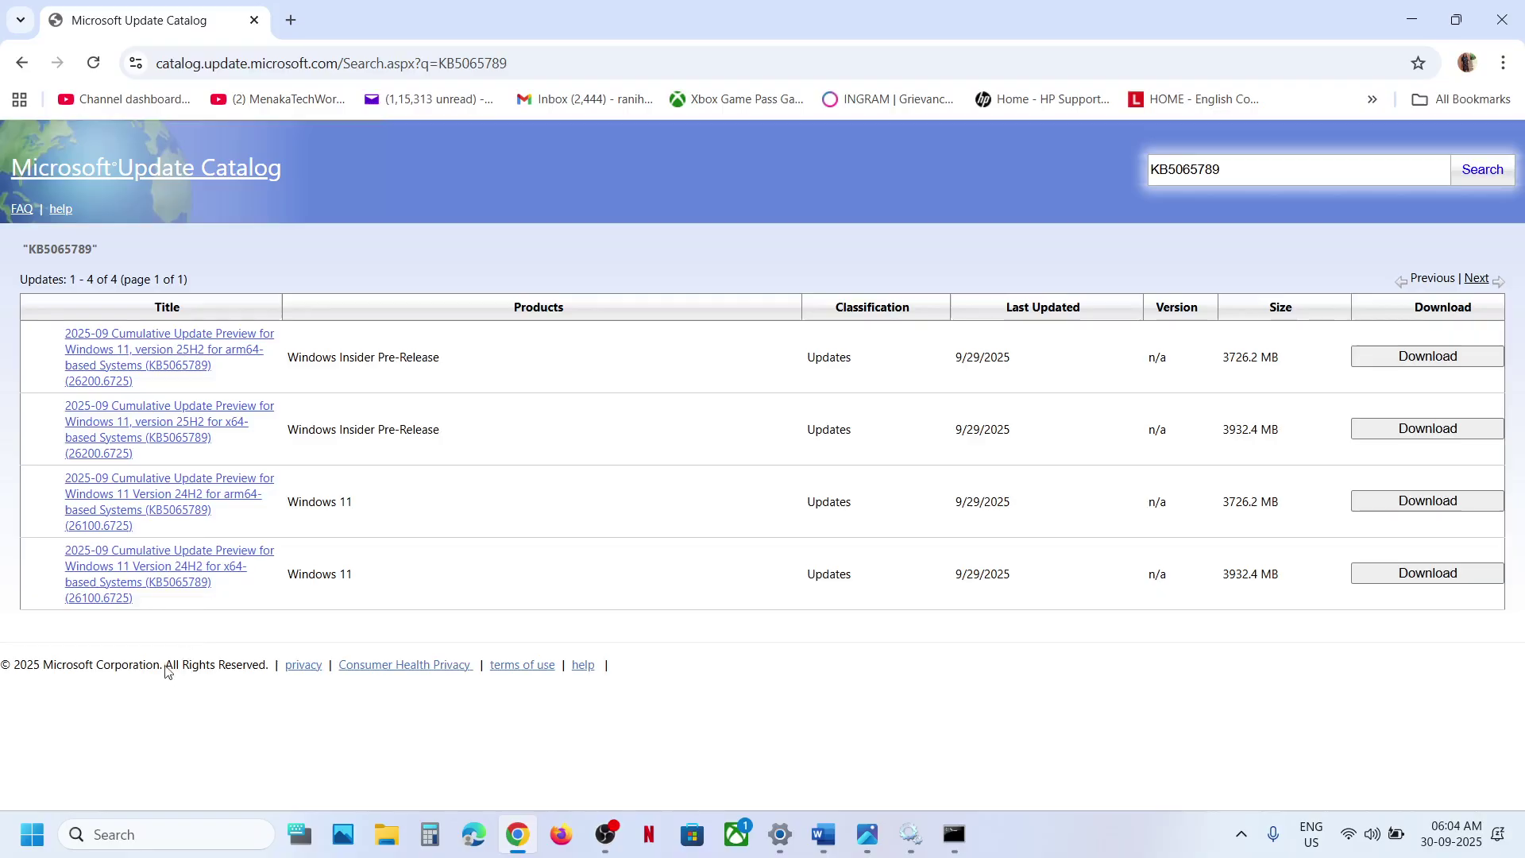
Run winver to confirm the PC is on Windows 11 version 24H2.
left_click(144, 835)
type("winver")
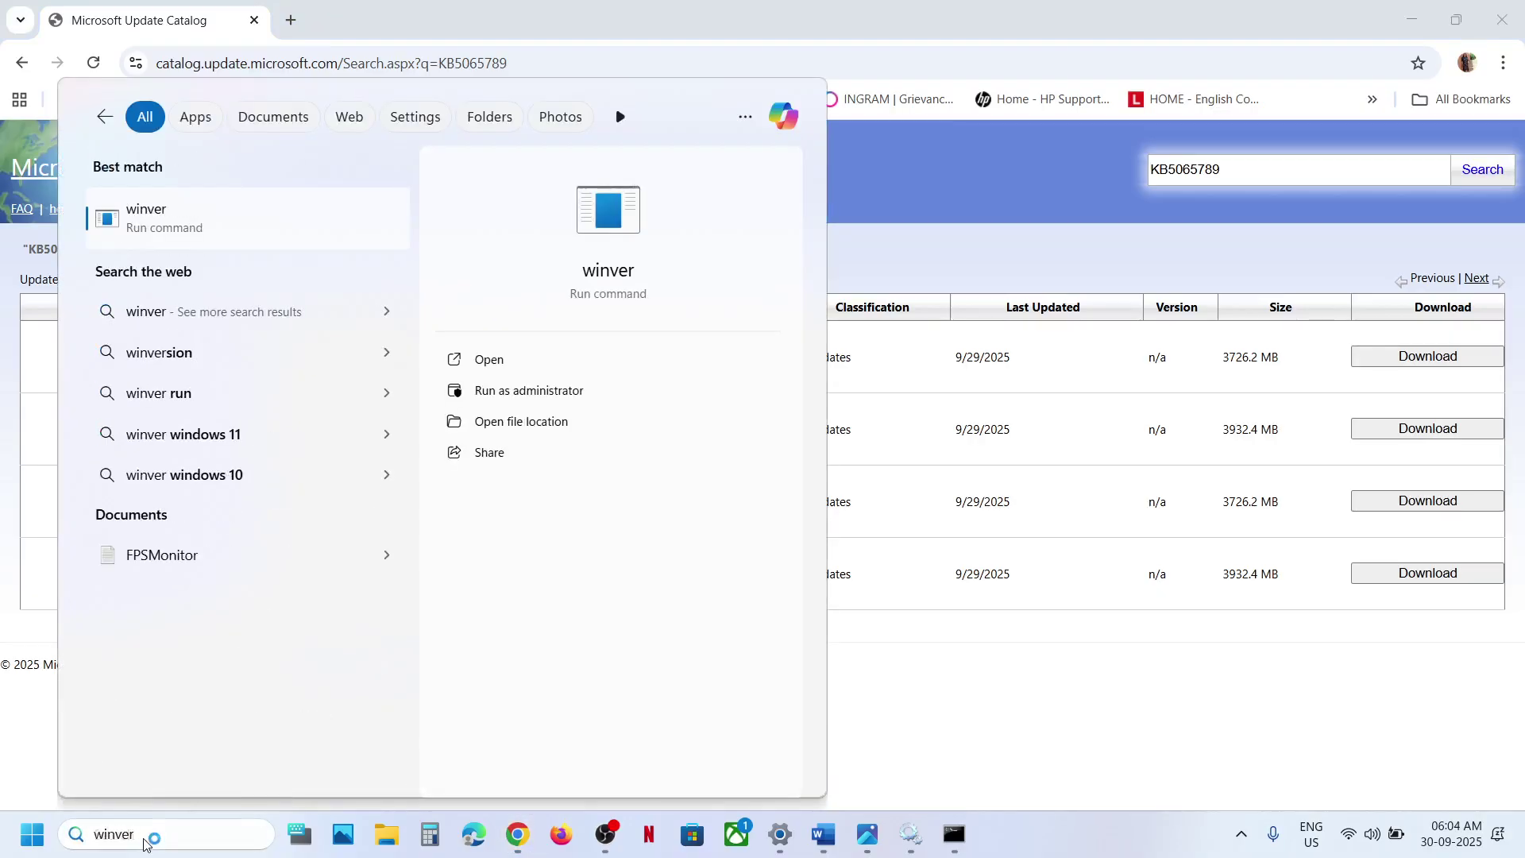
key("Return")
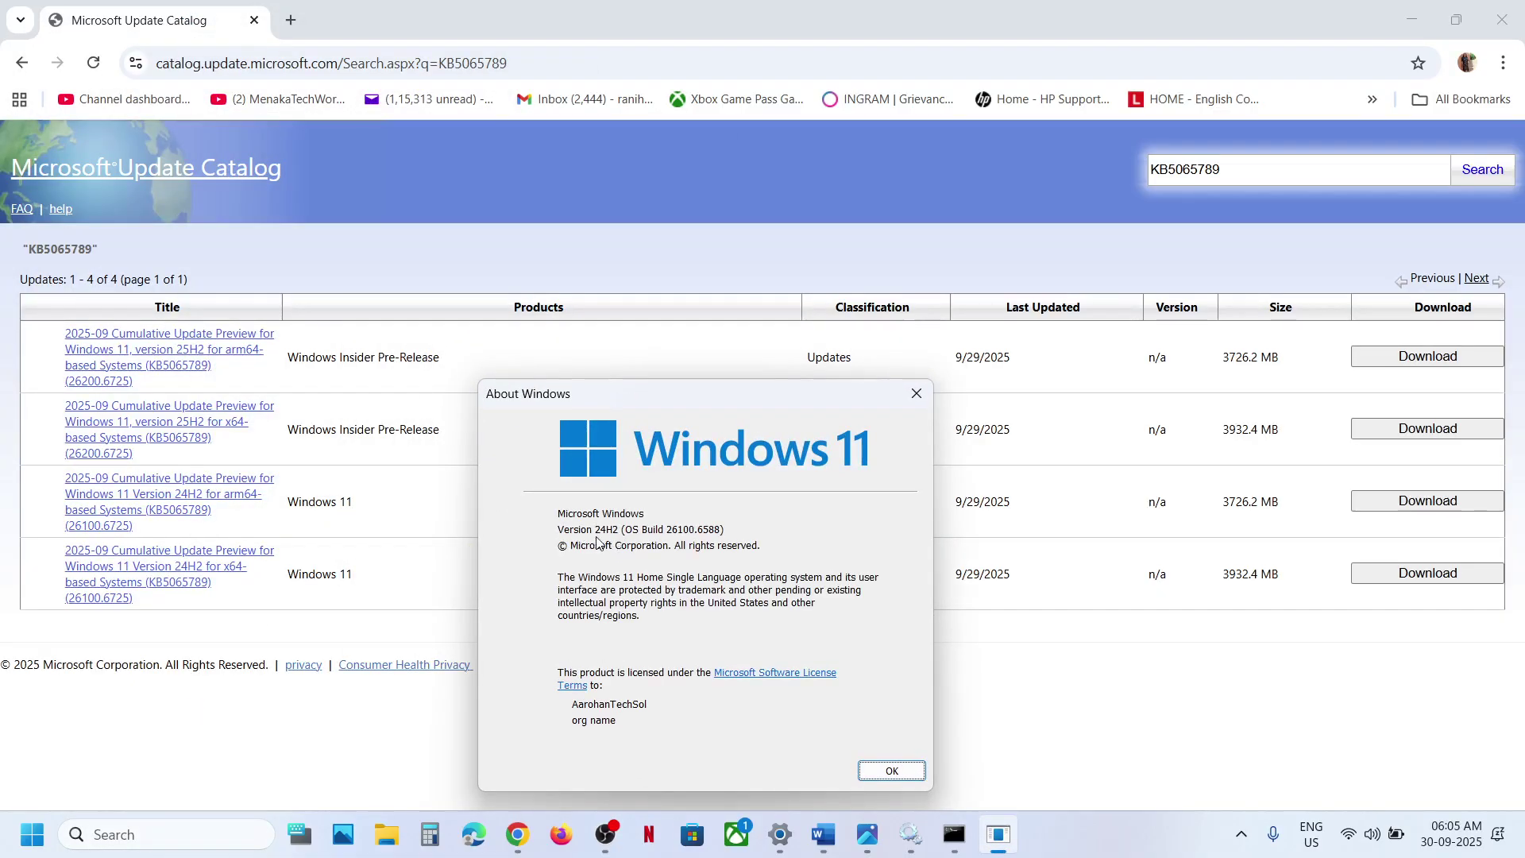
key("alt+Tab")
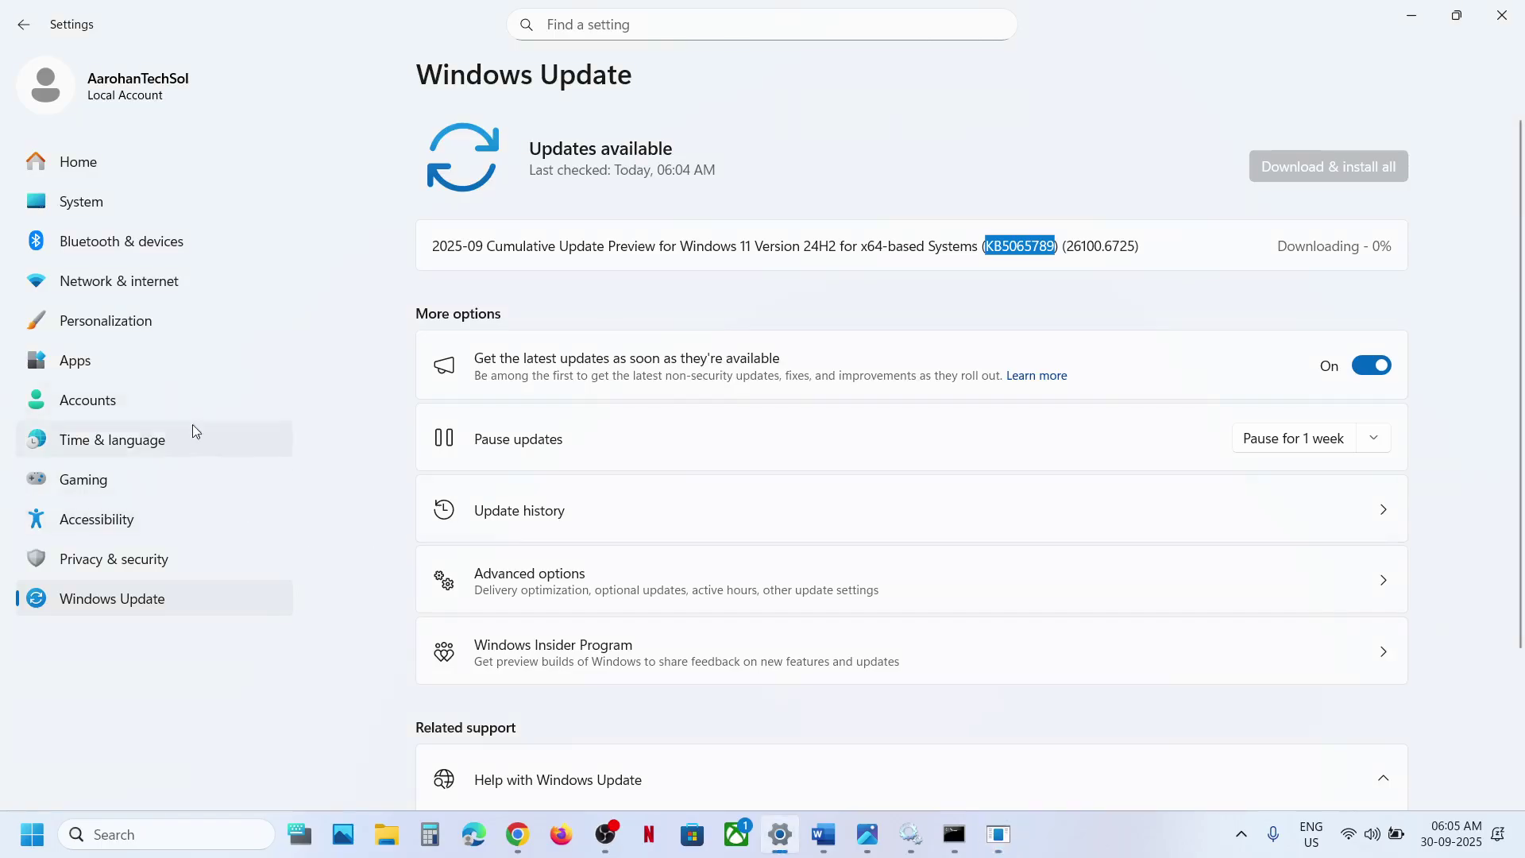
Check System > About shows a 64-bit operating system, x64-based processor, then close Settings.
left_click(81, 202)
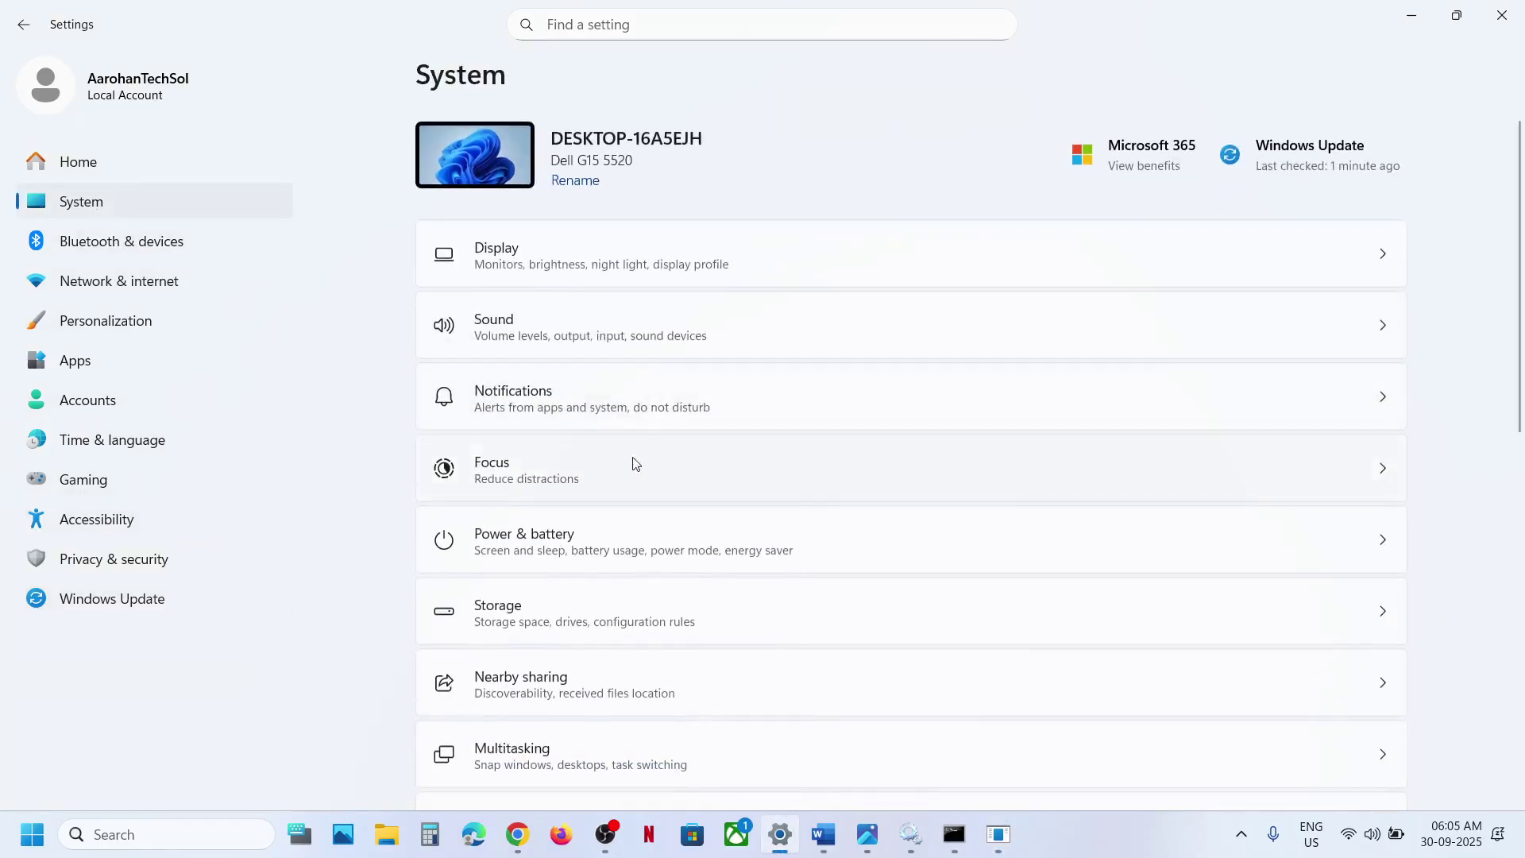
scroll(628, 477, "down", 10)
scroll(558, 693, "up", 1)
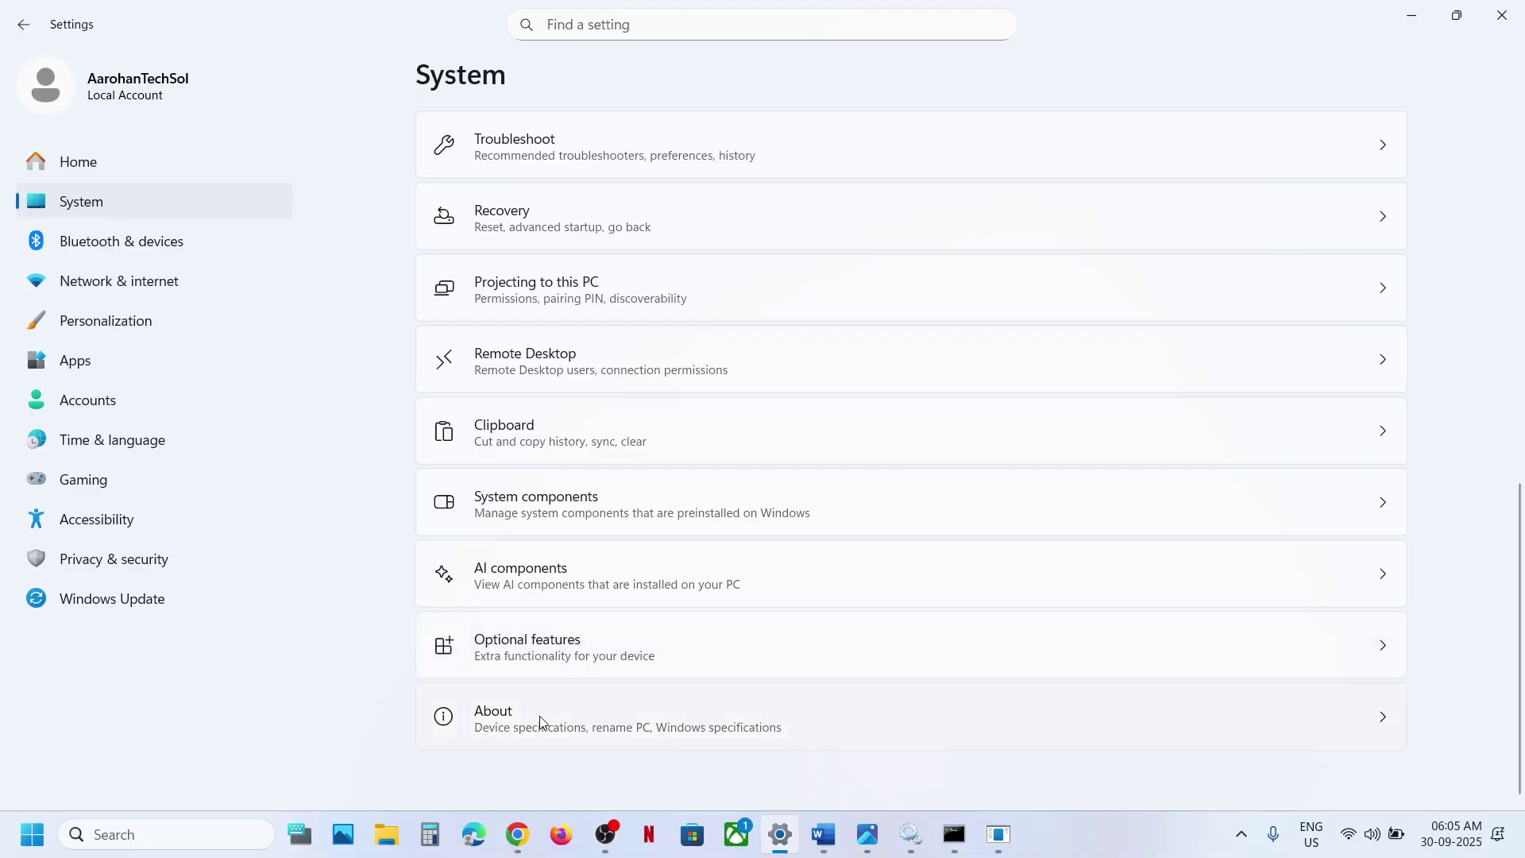
left_click(541, 721)
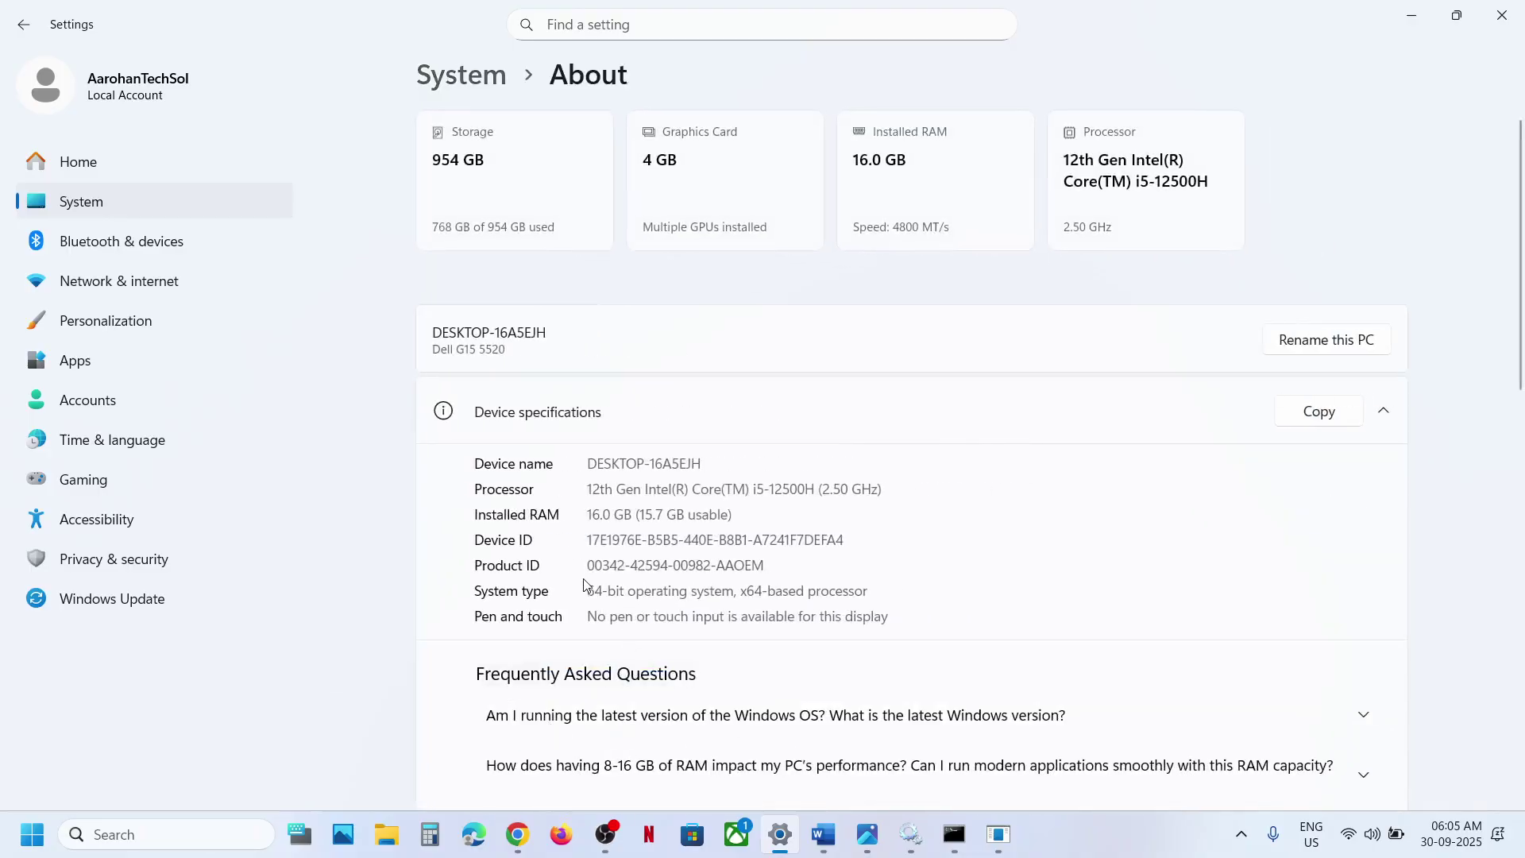
left_click_drag(593, 594, 824, 593)
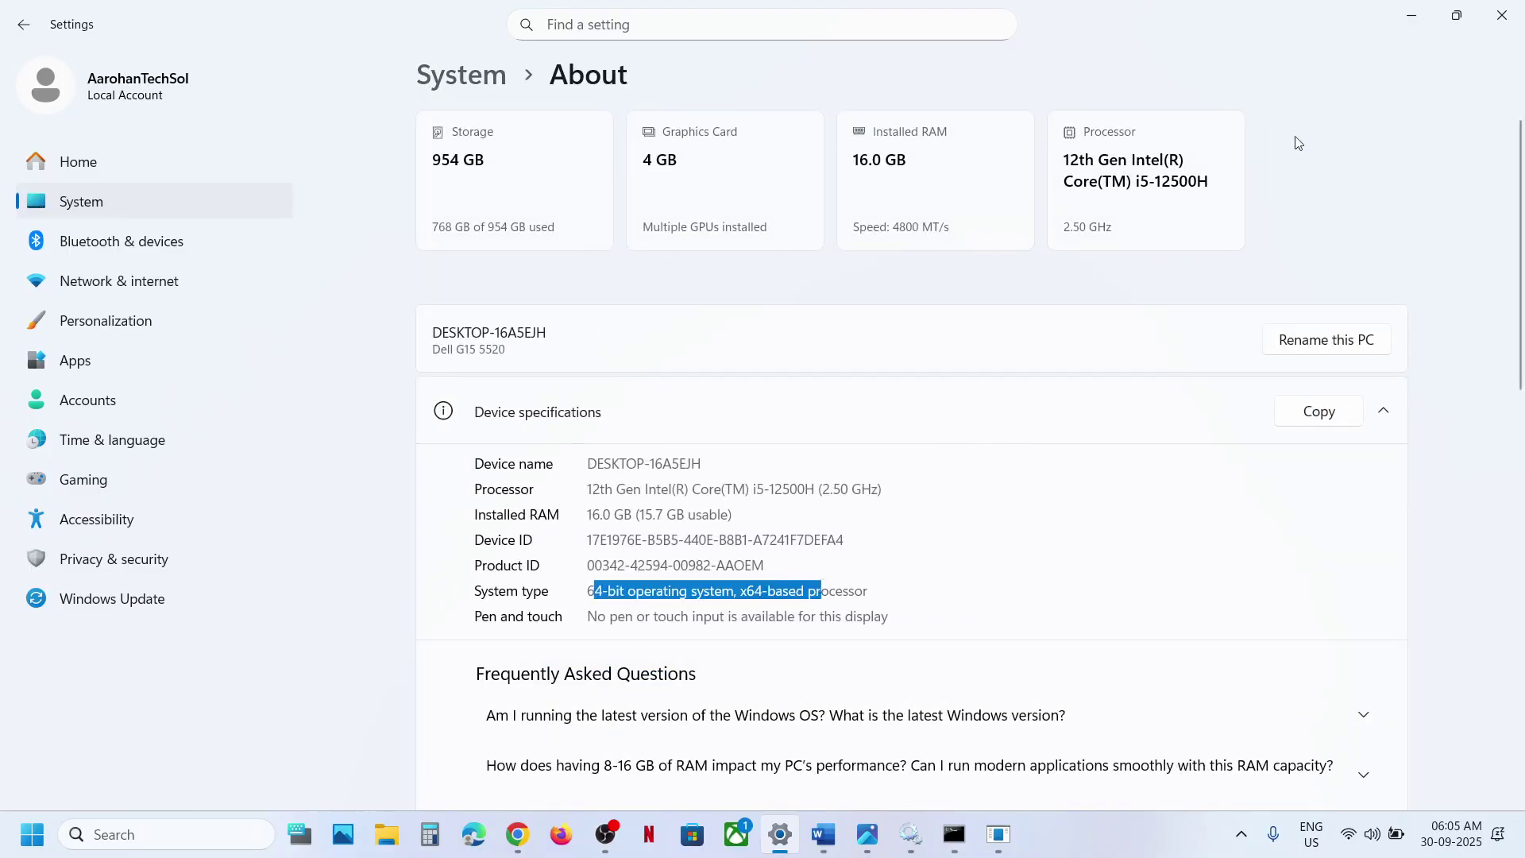
left_click(1501, 15)
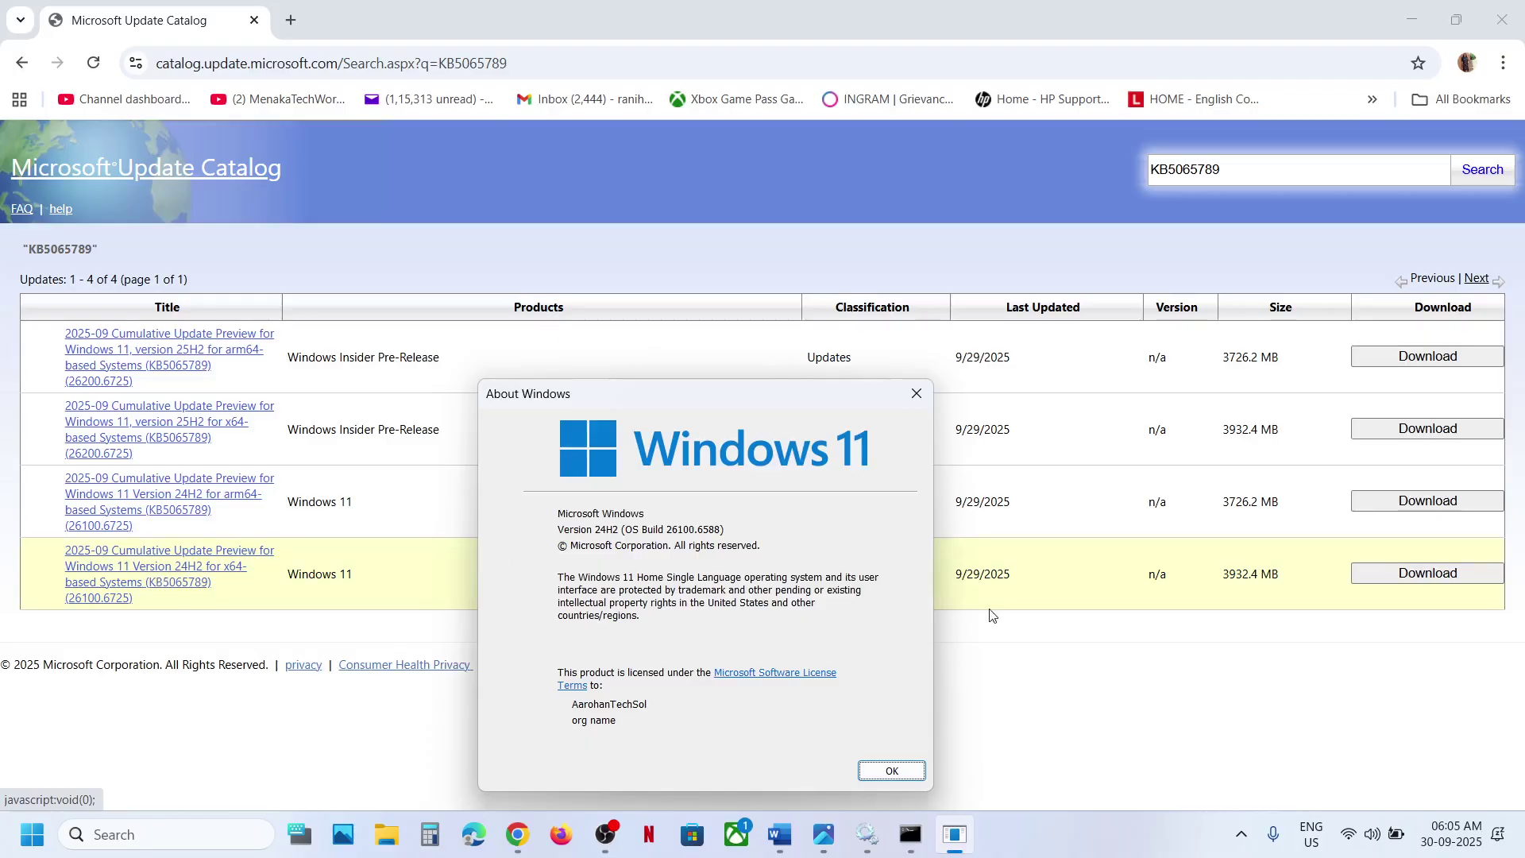
Download the x64 24H2 KB5065789 .msu package (3.3 GB) and return to the Word notes.
left_click(1400, 576)
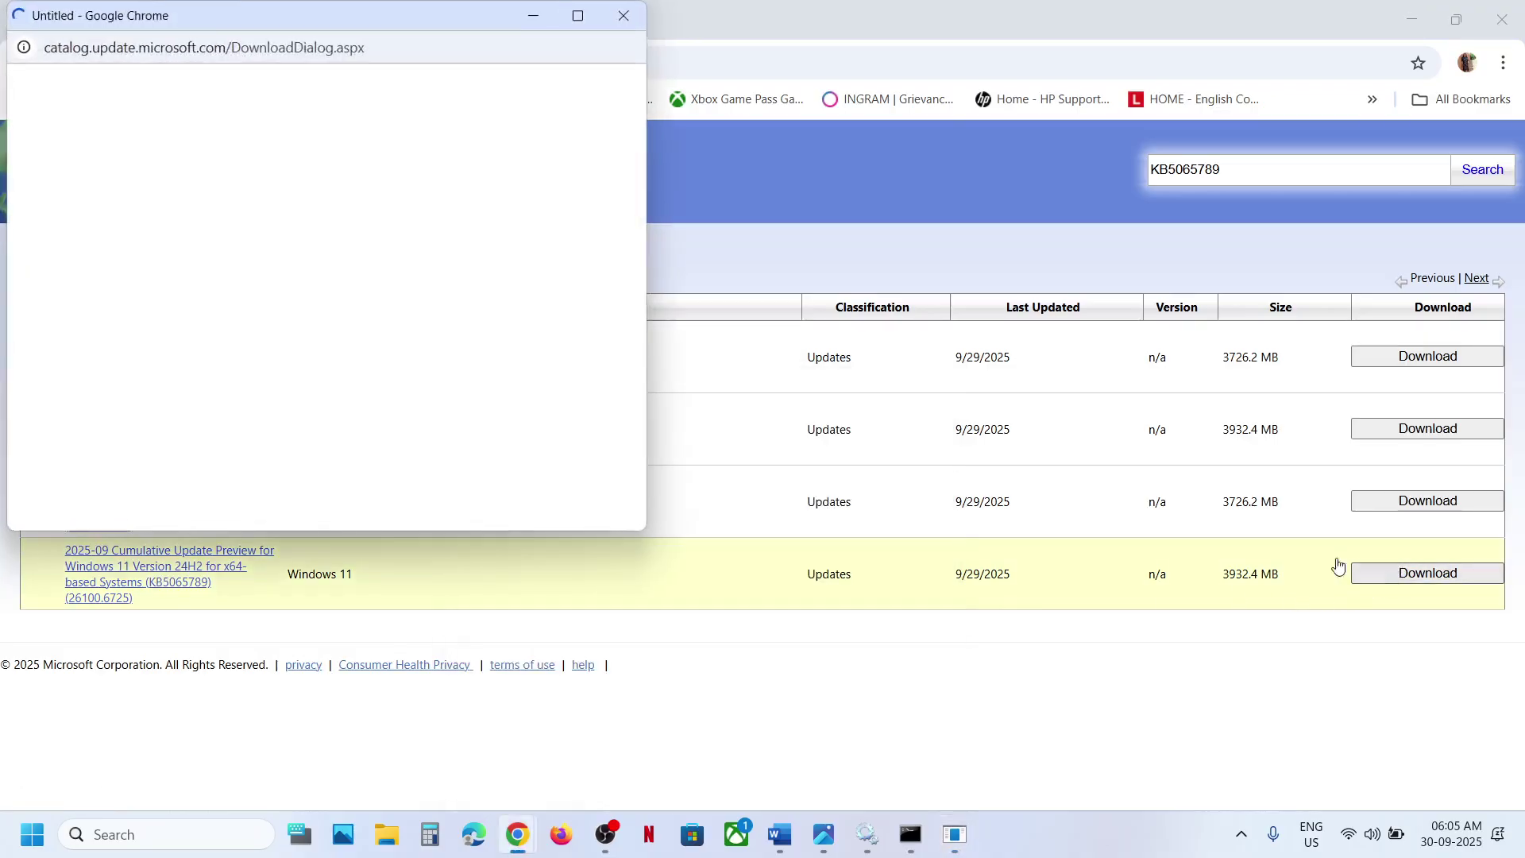
left_click_drag(367, 24, 725, 250)
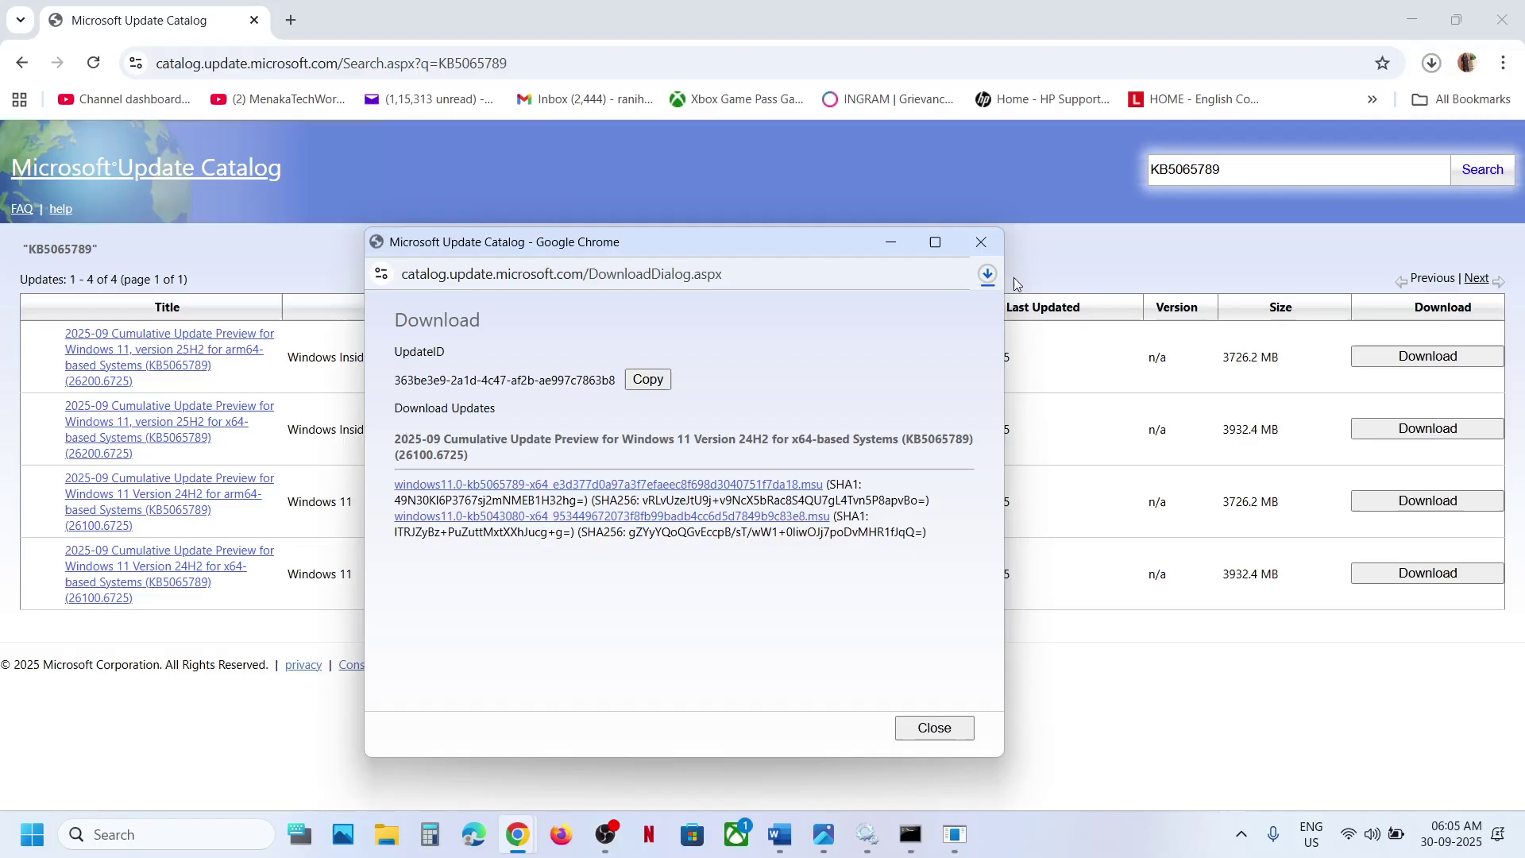
left_click(988, 274)
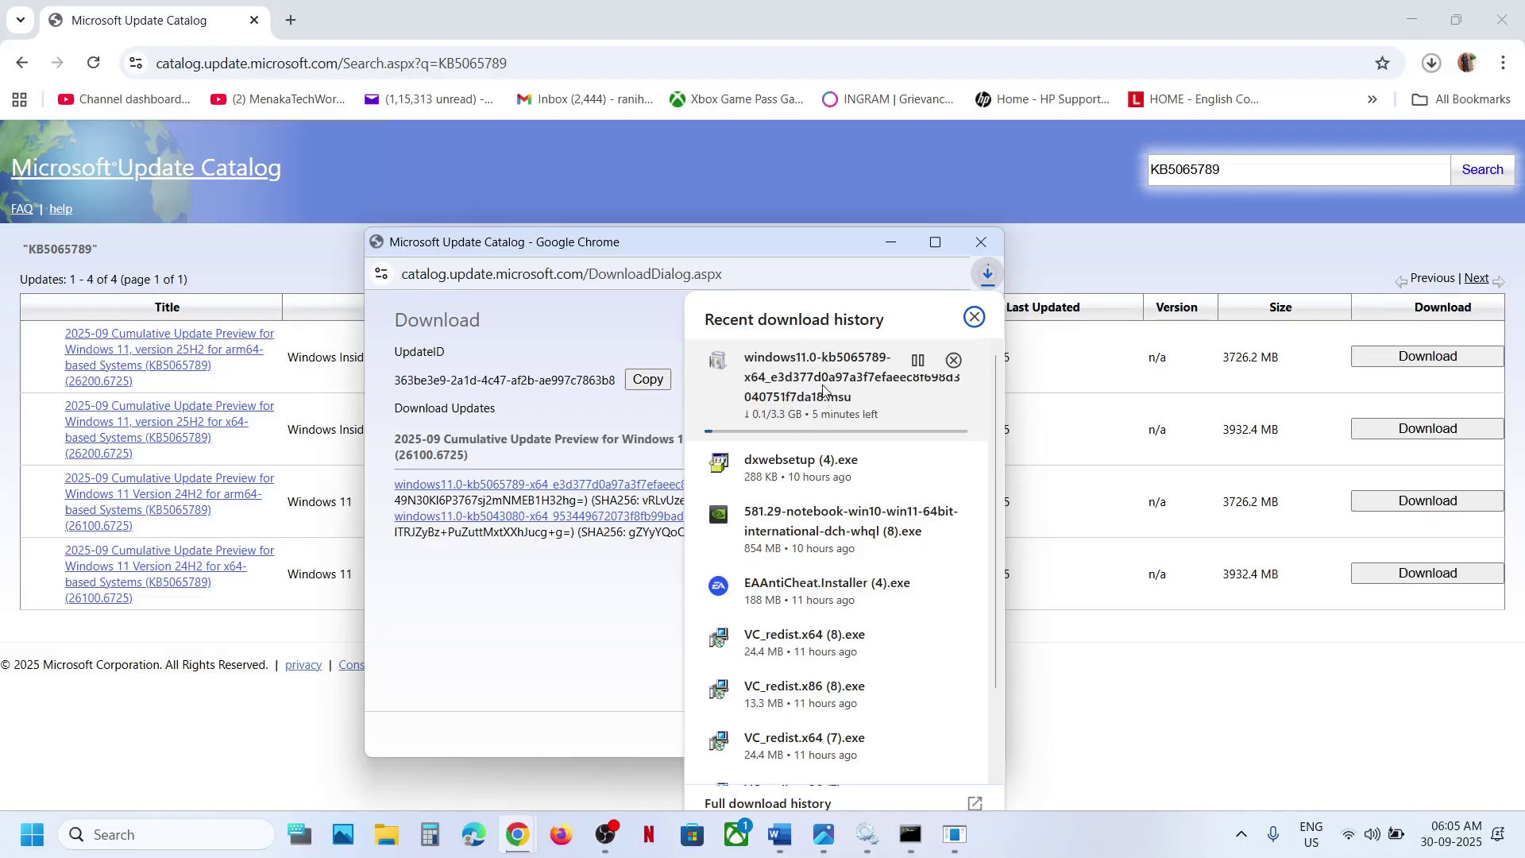
left_click(1065, 688)
Bring the Word troubleshooting notes to the front and scroll to the next step.
mouse_move(780, 834)
left_click(769, 741)
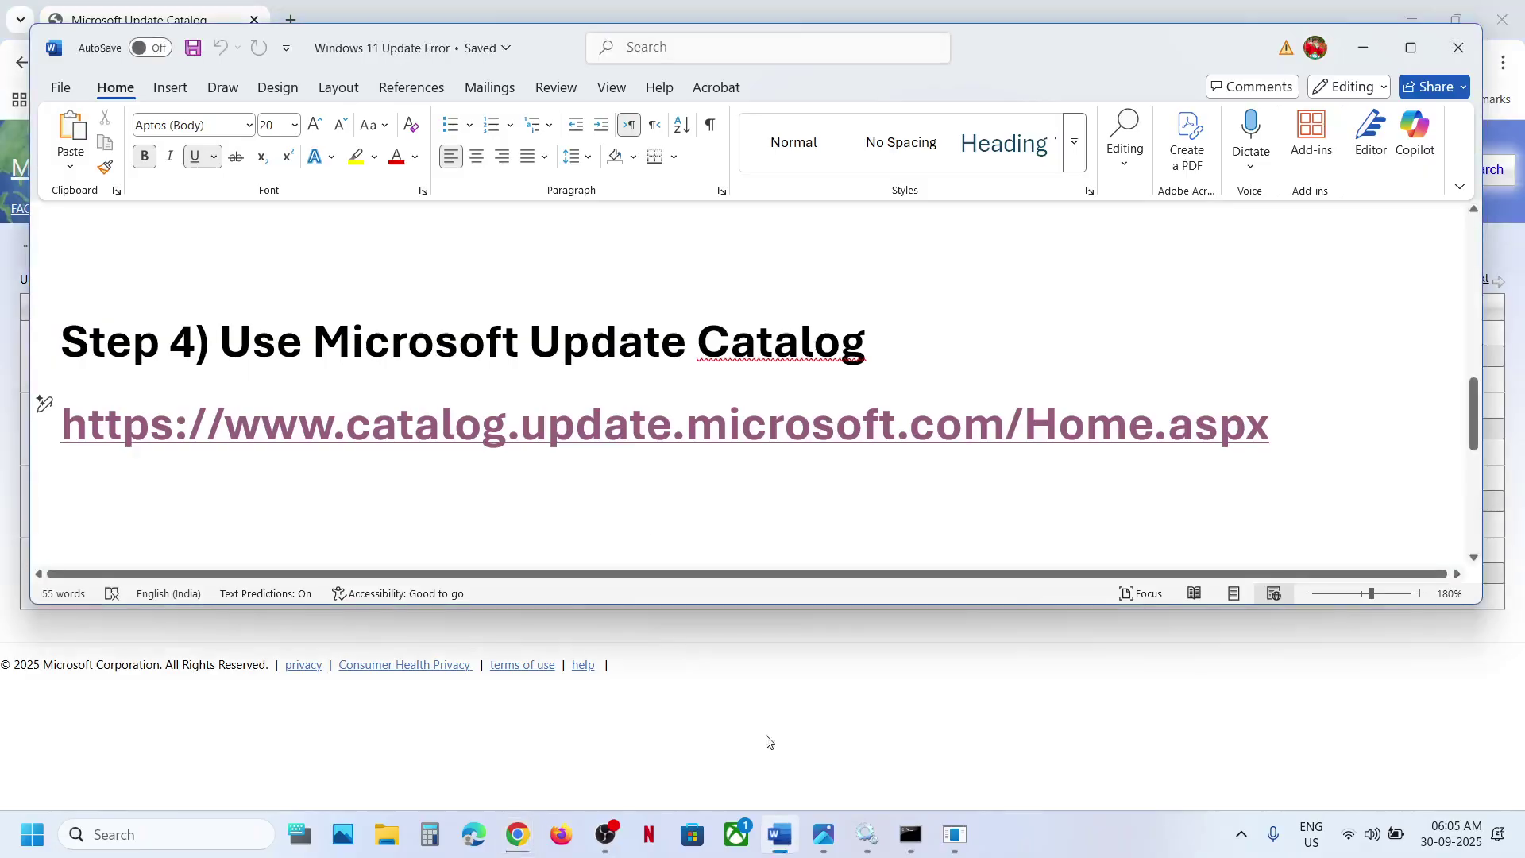
scroll(479, 410, "down", 3)
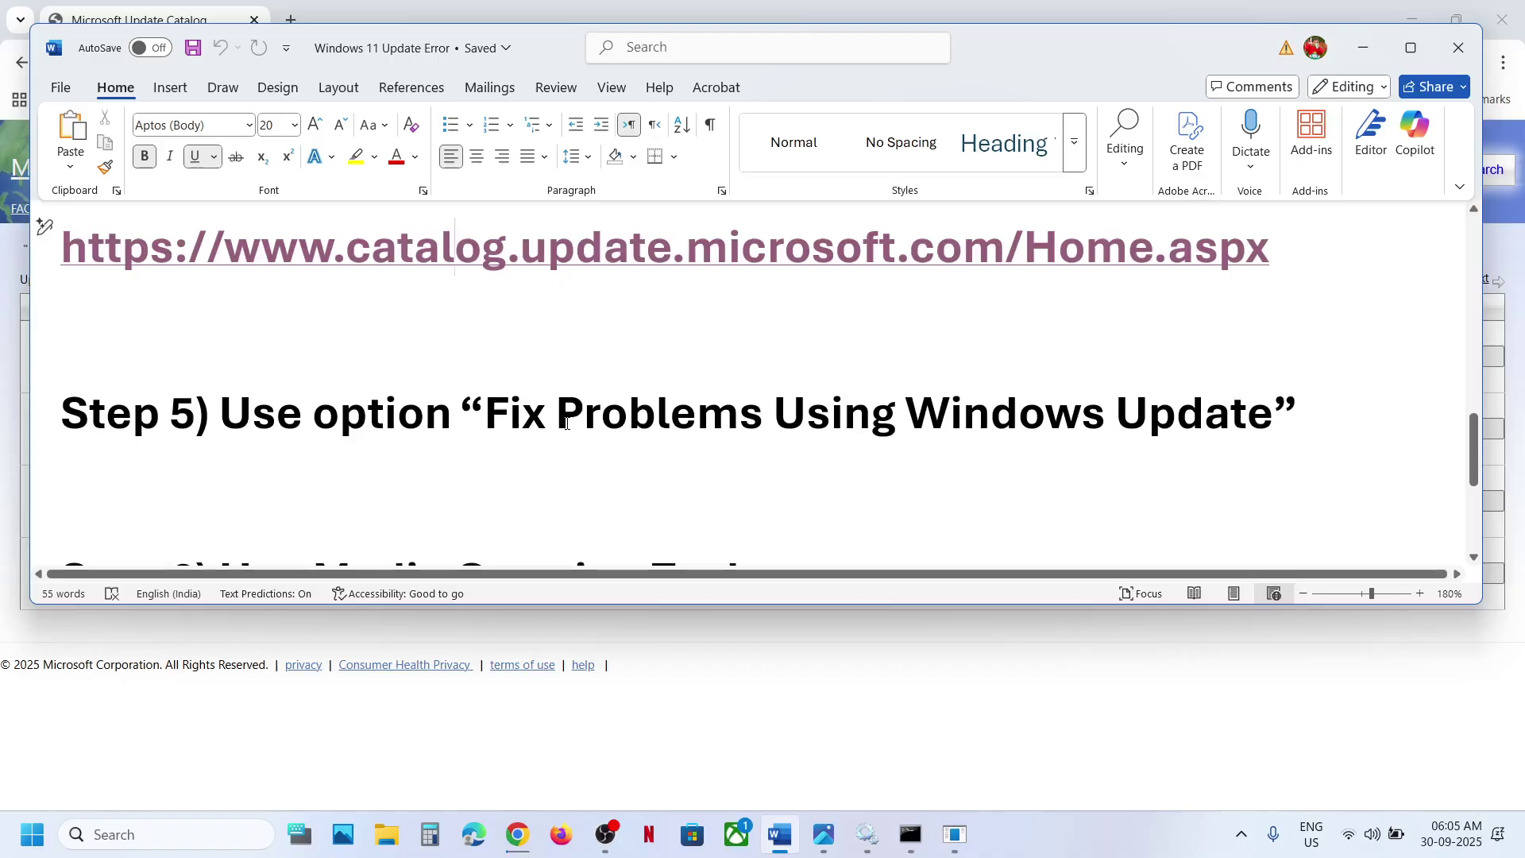
In Settings, go from Windows Update's Advanced options to the Recovery page.
key("super+i")
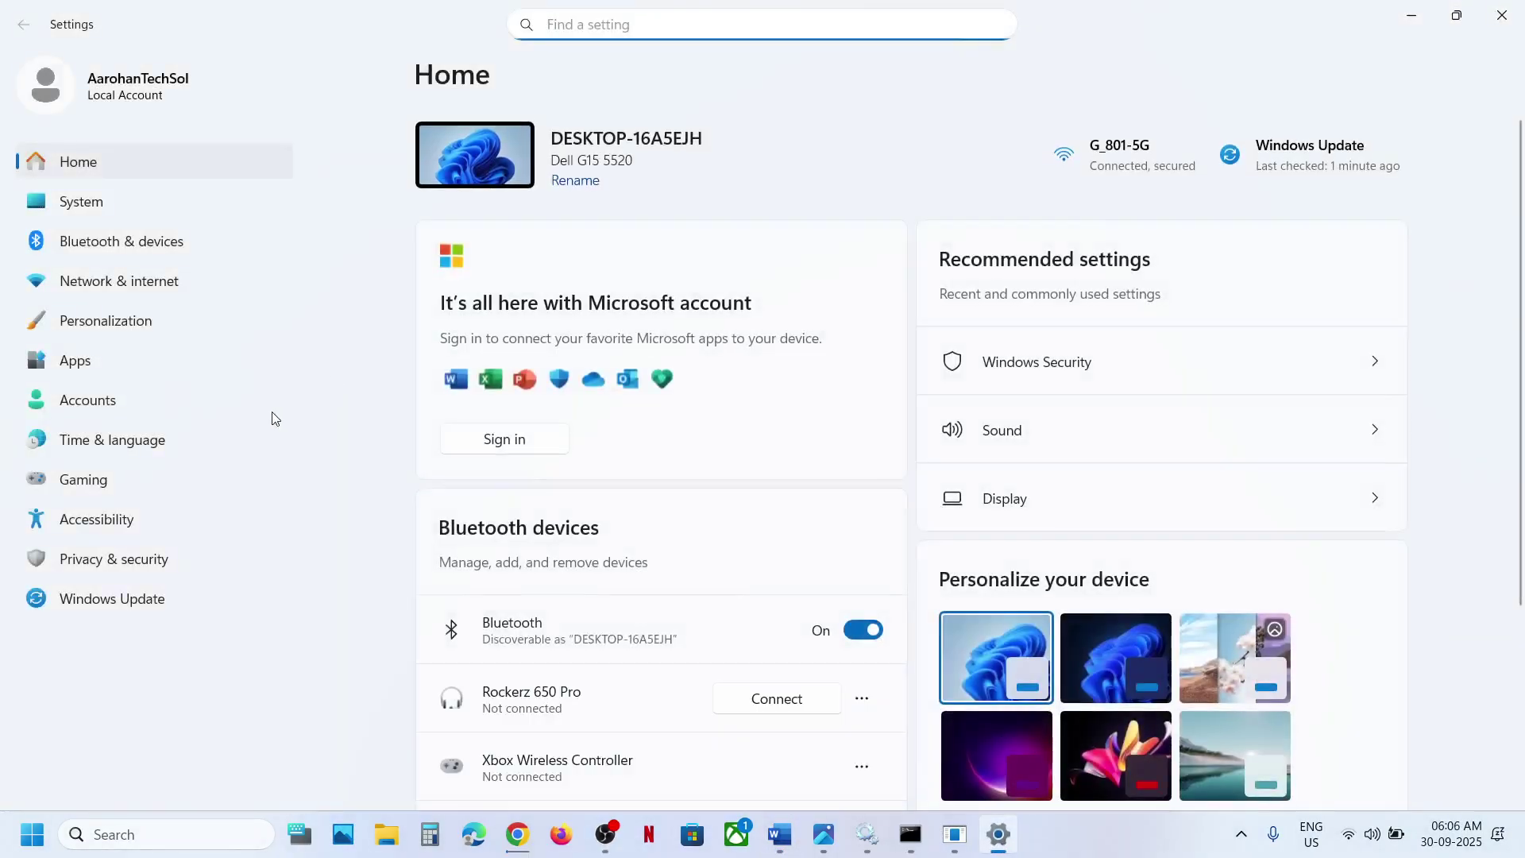
left_click(126, 598)
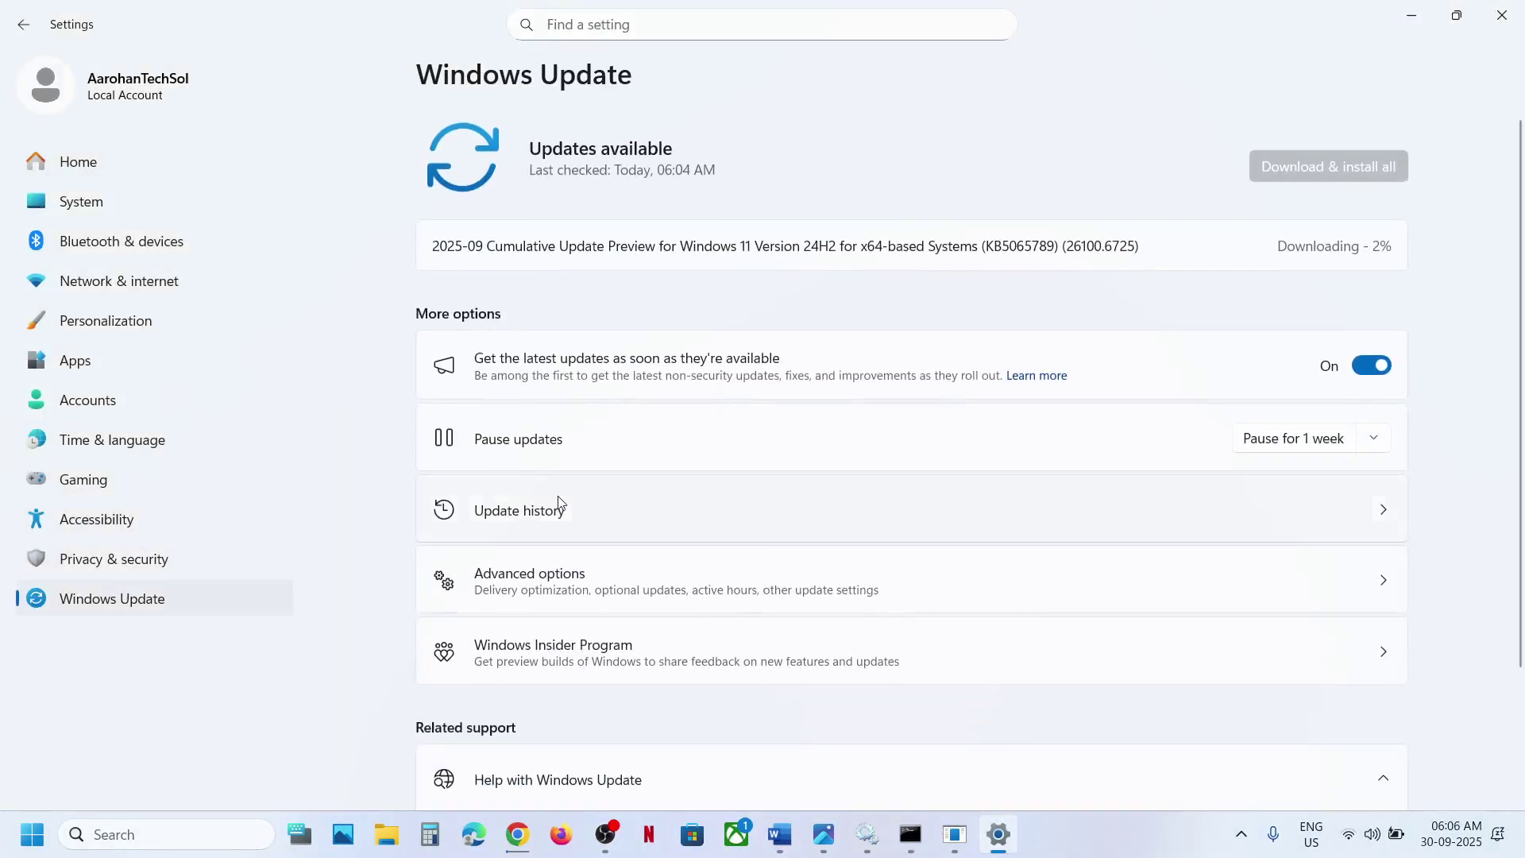
scroll(545, 551, "down", 2)
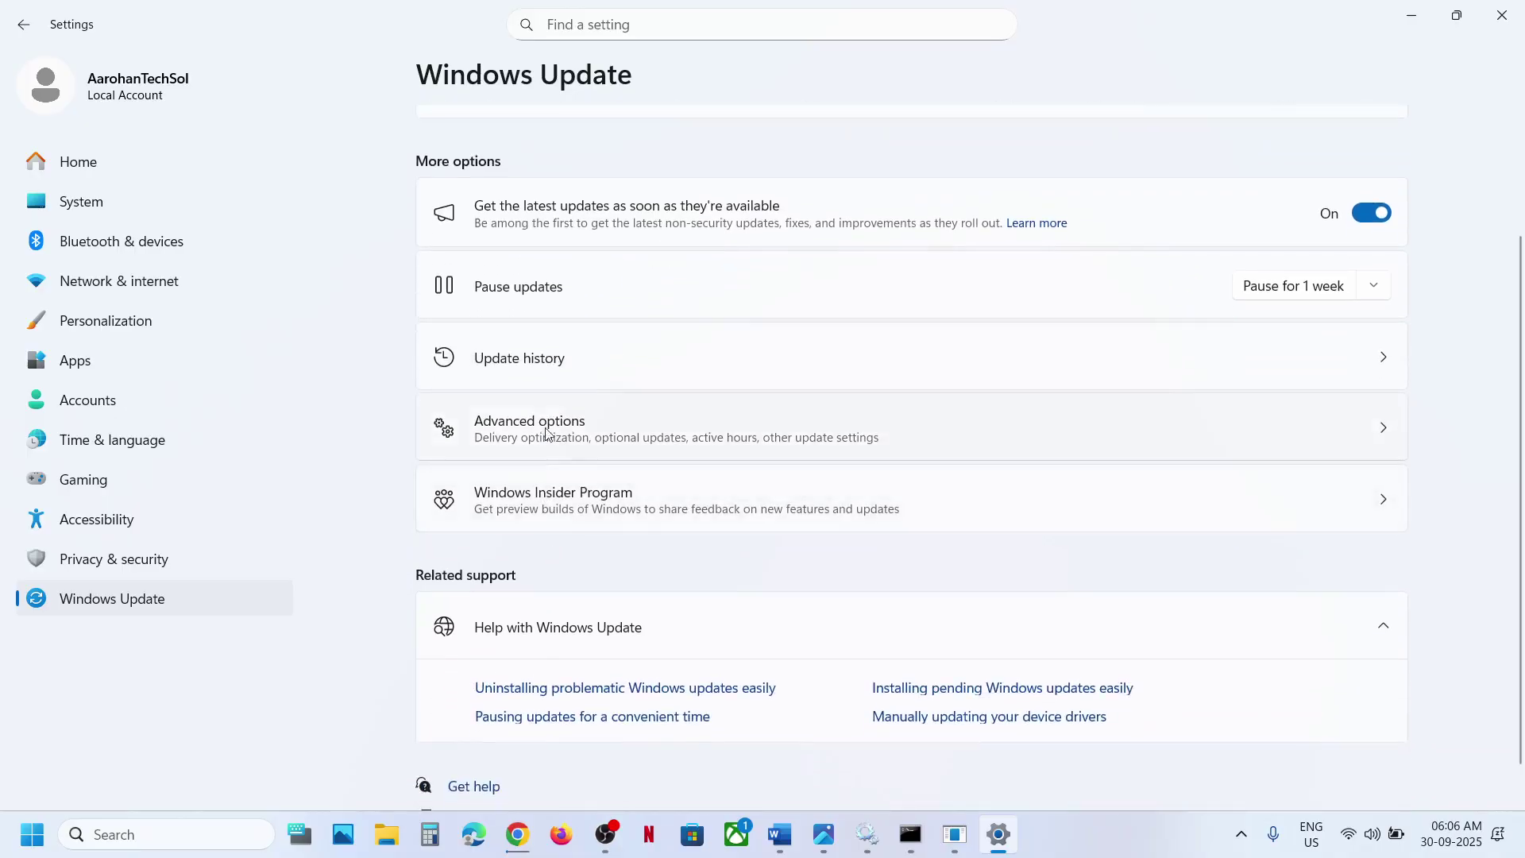
left_click(583, 439)
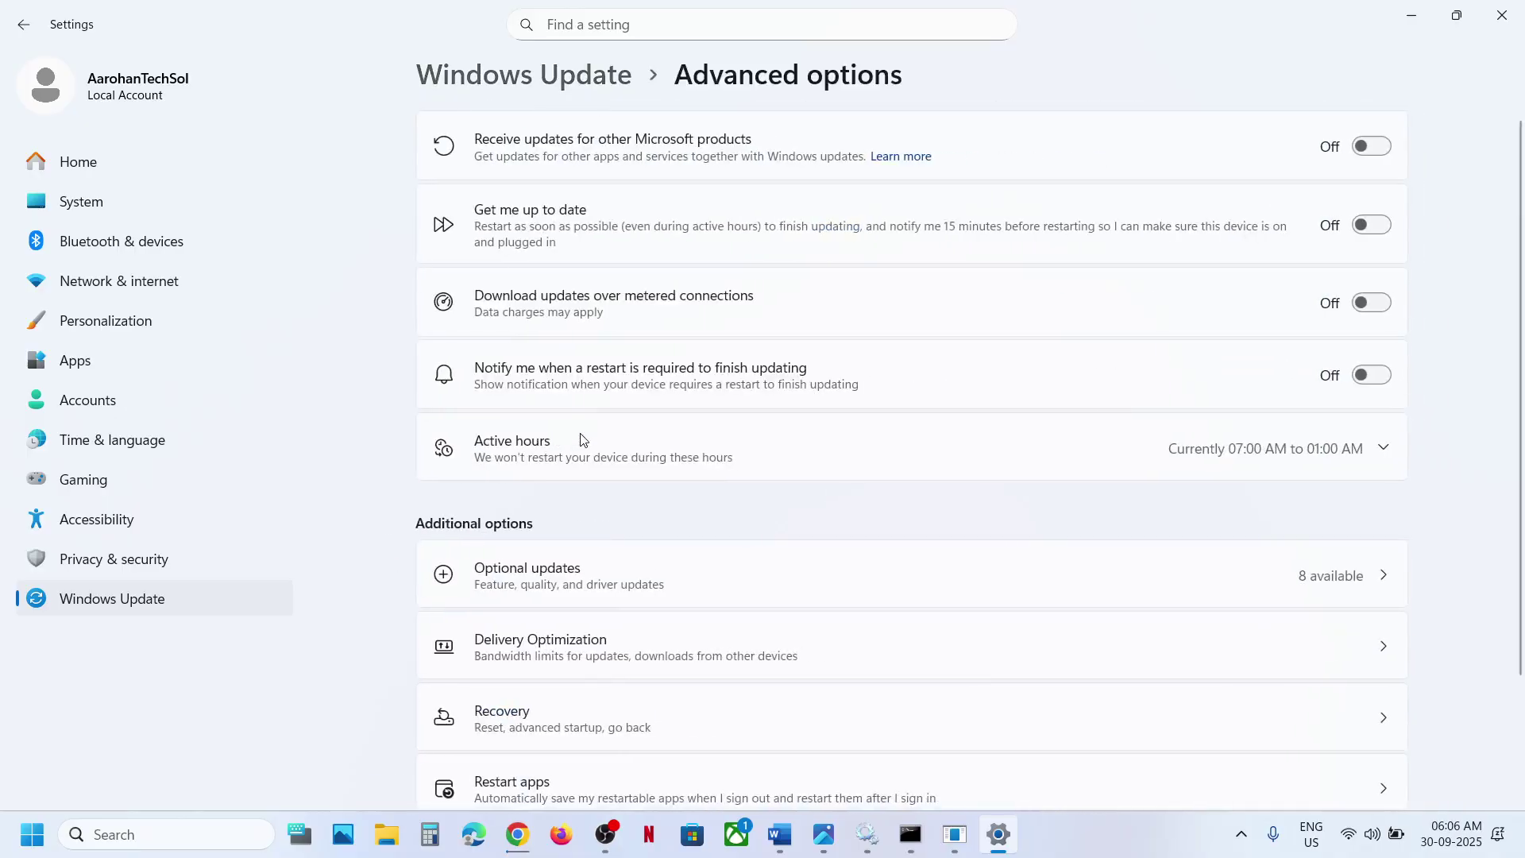
scroll(565, 627, "down", 2)
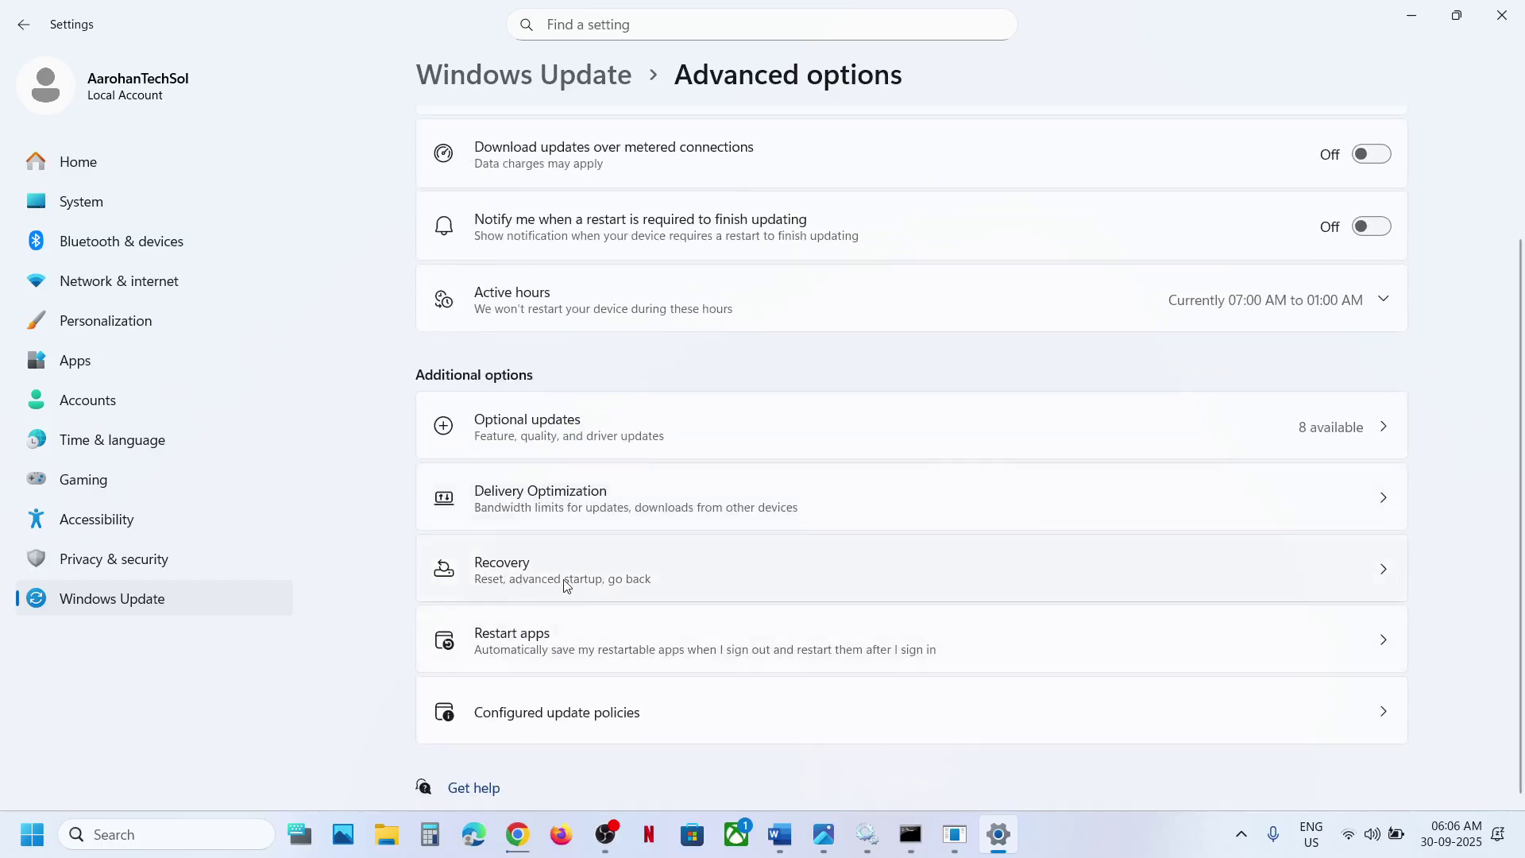
left_click(565, 582)
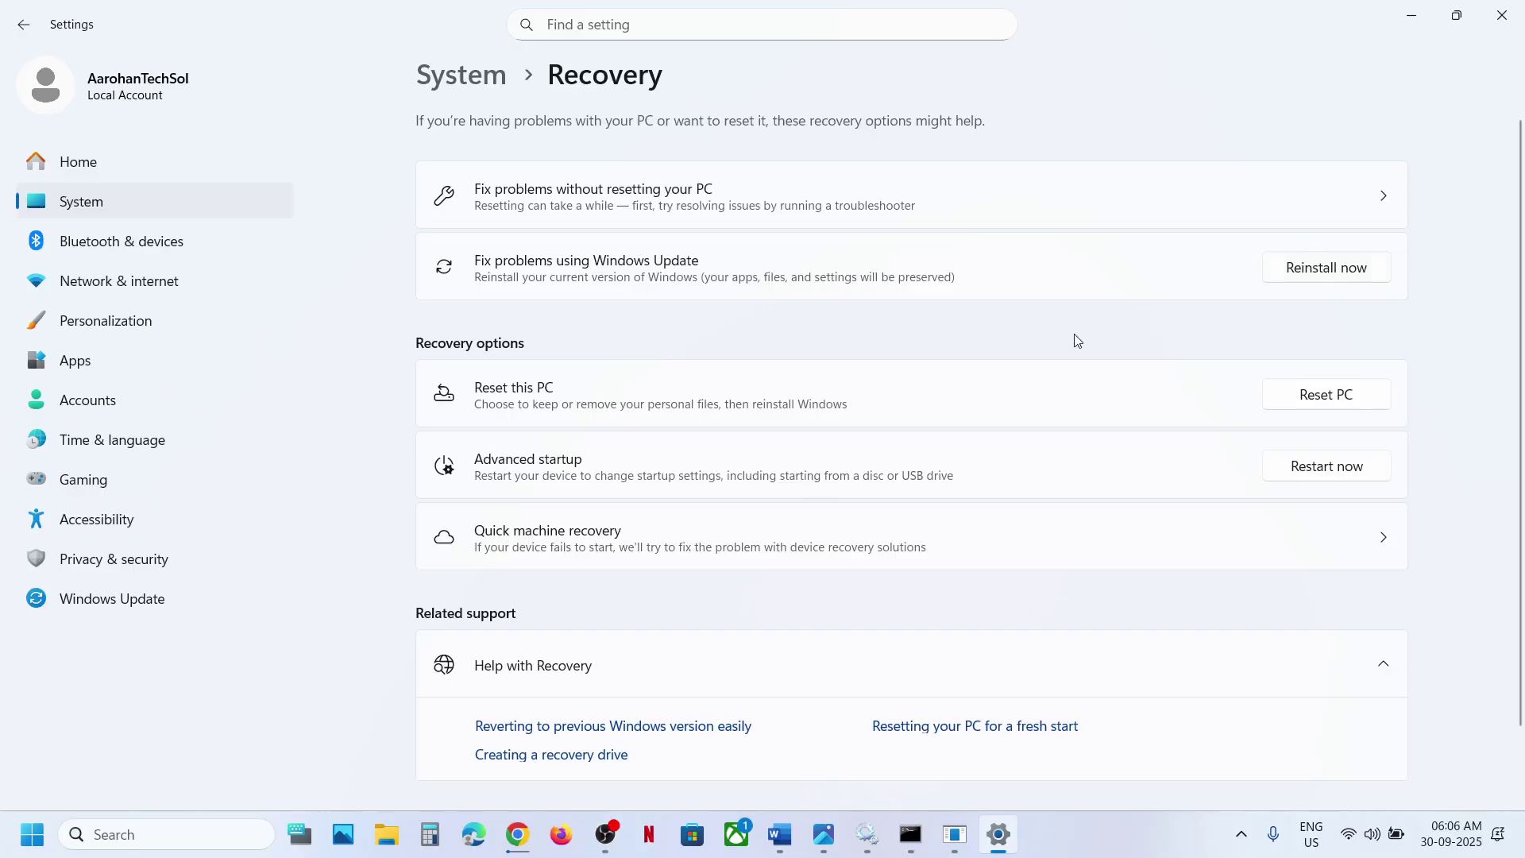
Open the Windows 11 download page from the Word notes and download the Media Creation Tool.
left_click(779, 834)
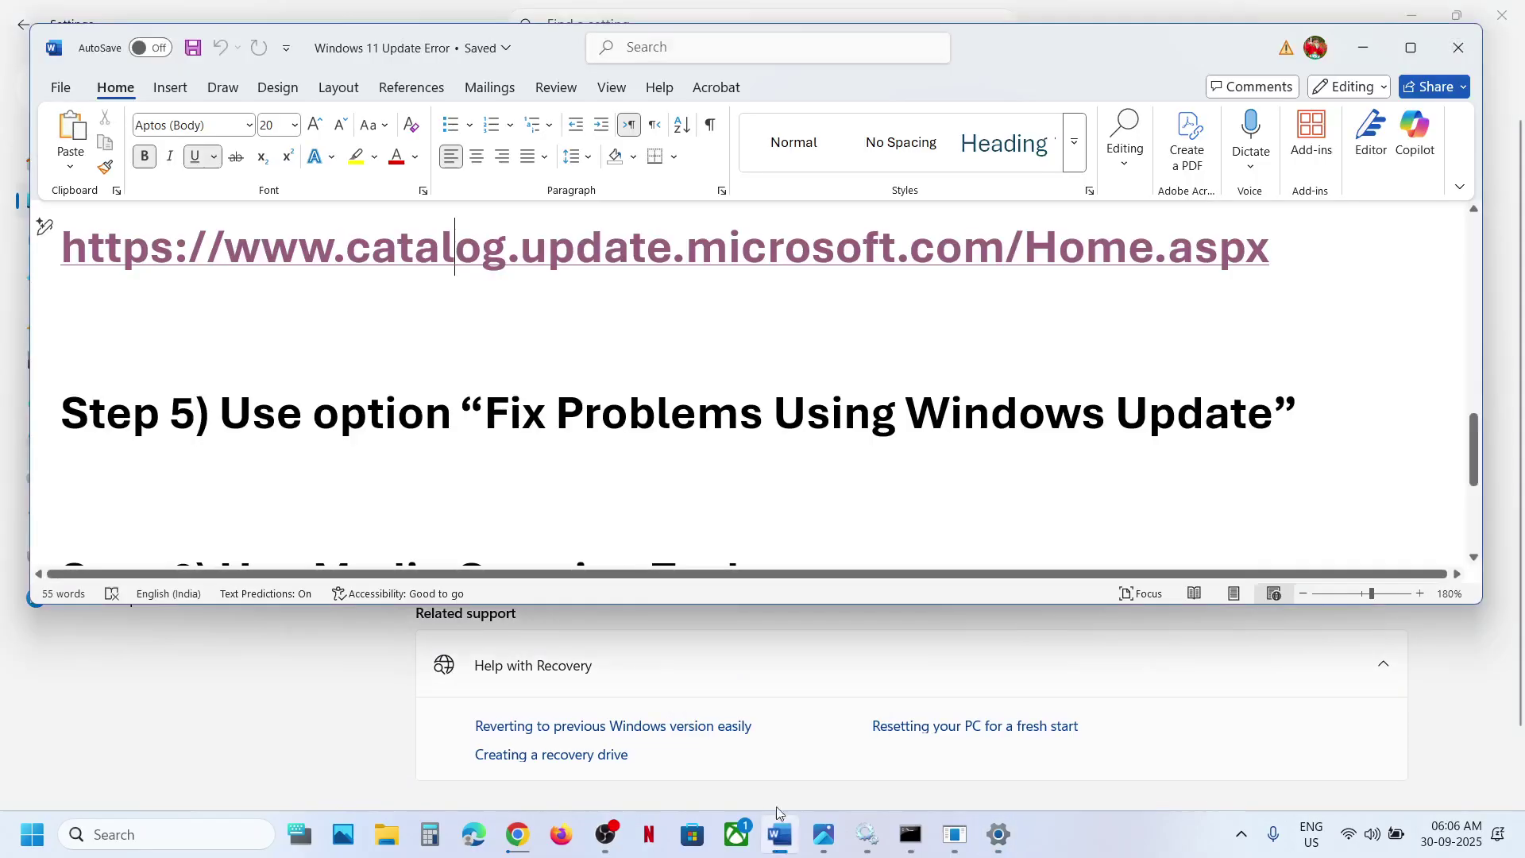
scroll(502, 412, "down", 5)
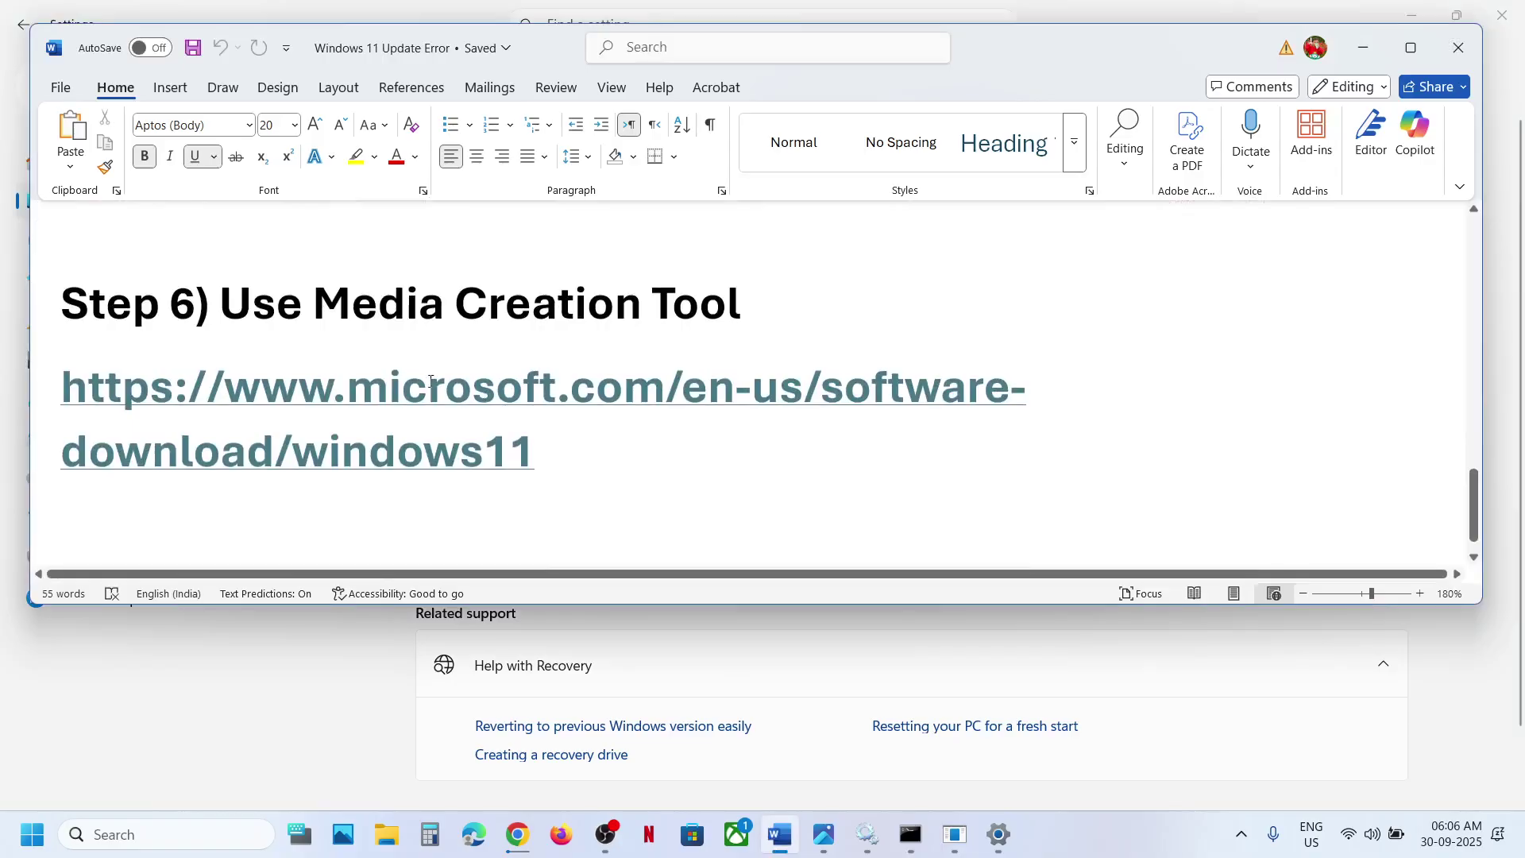
left_click(446, 403, "ctrl")
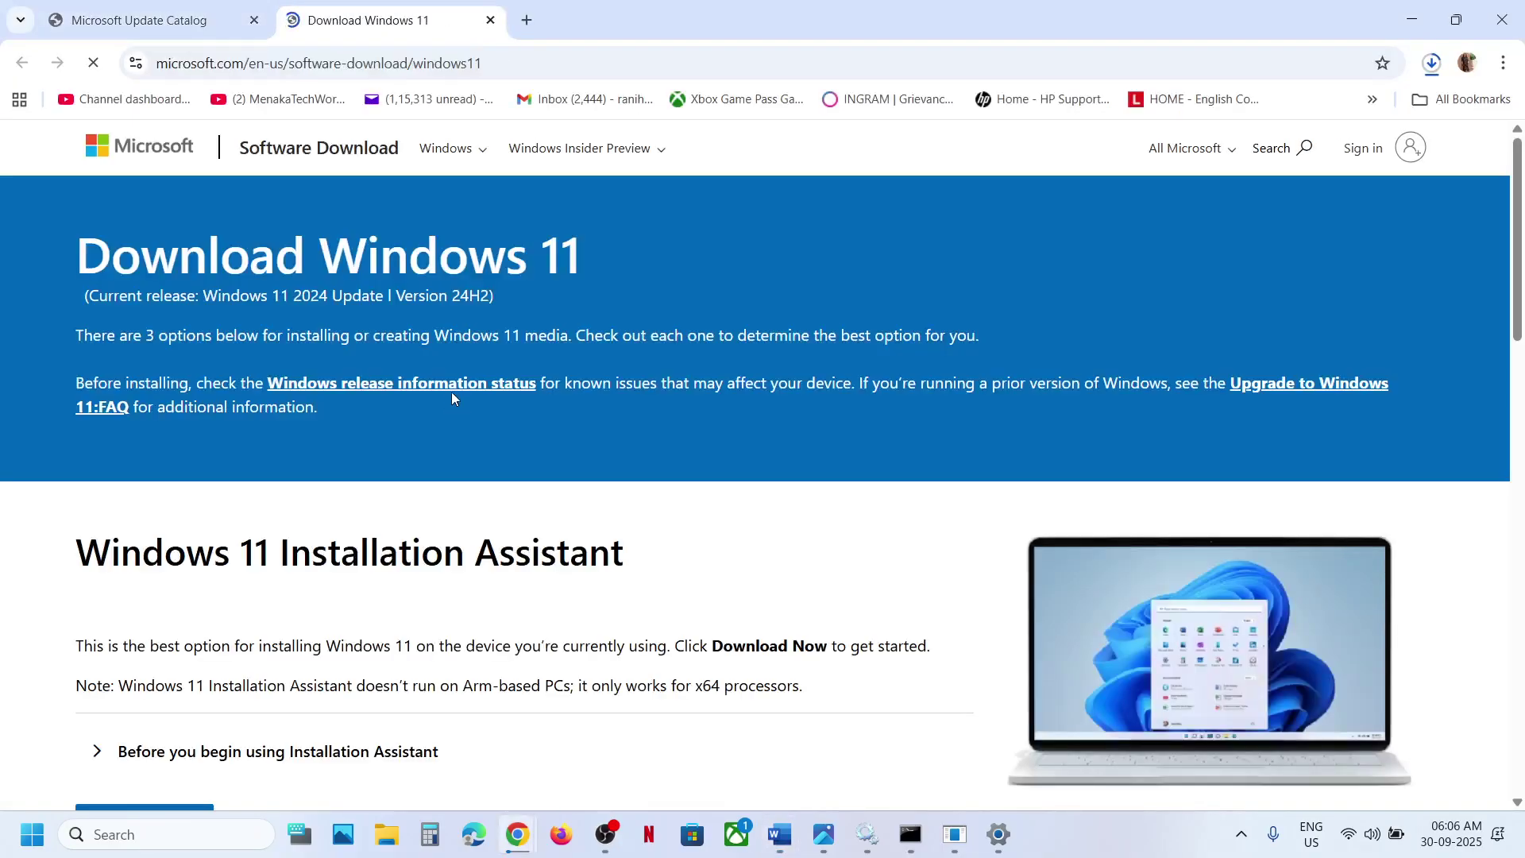
scroll(445, 468, "down", 1)
scroll(445, 468, "down", 8)
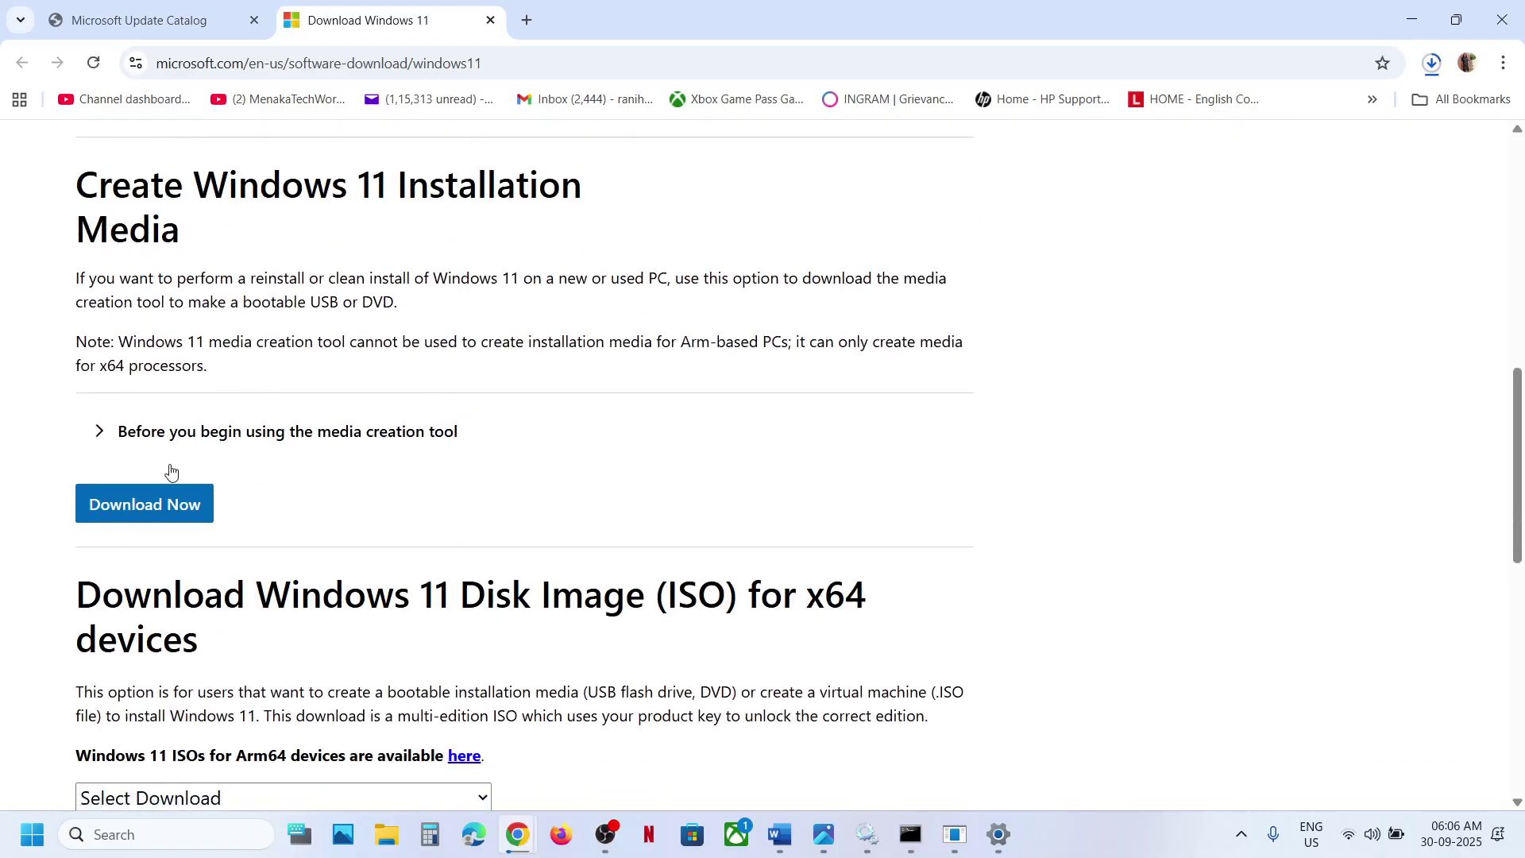
left_click(139, 507)
left_click(1431, 64)
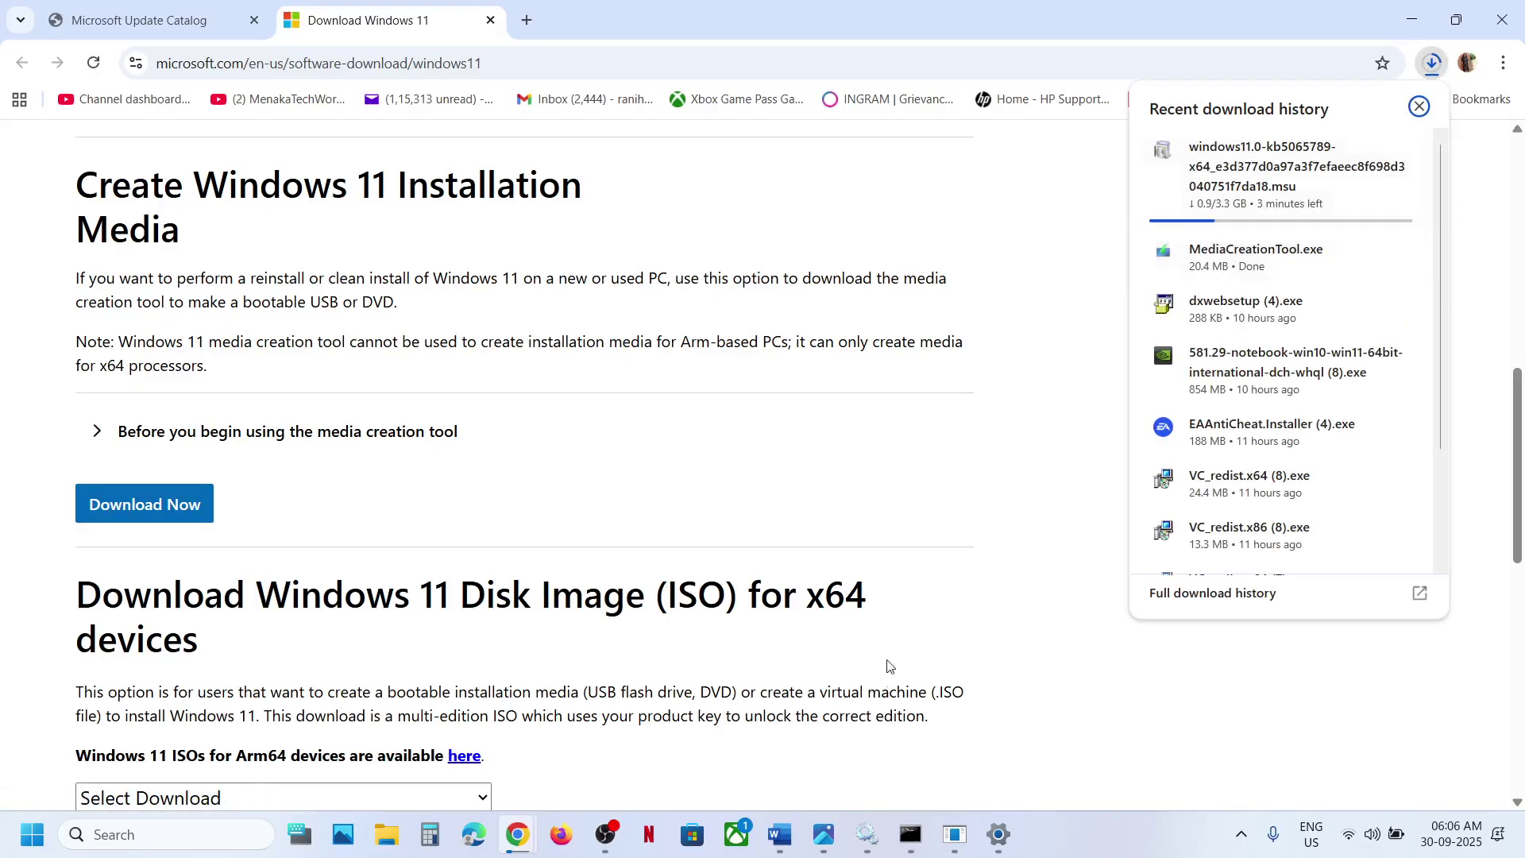
left_click(824, 834)
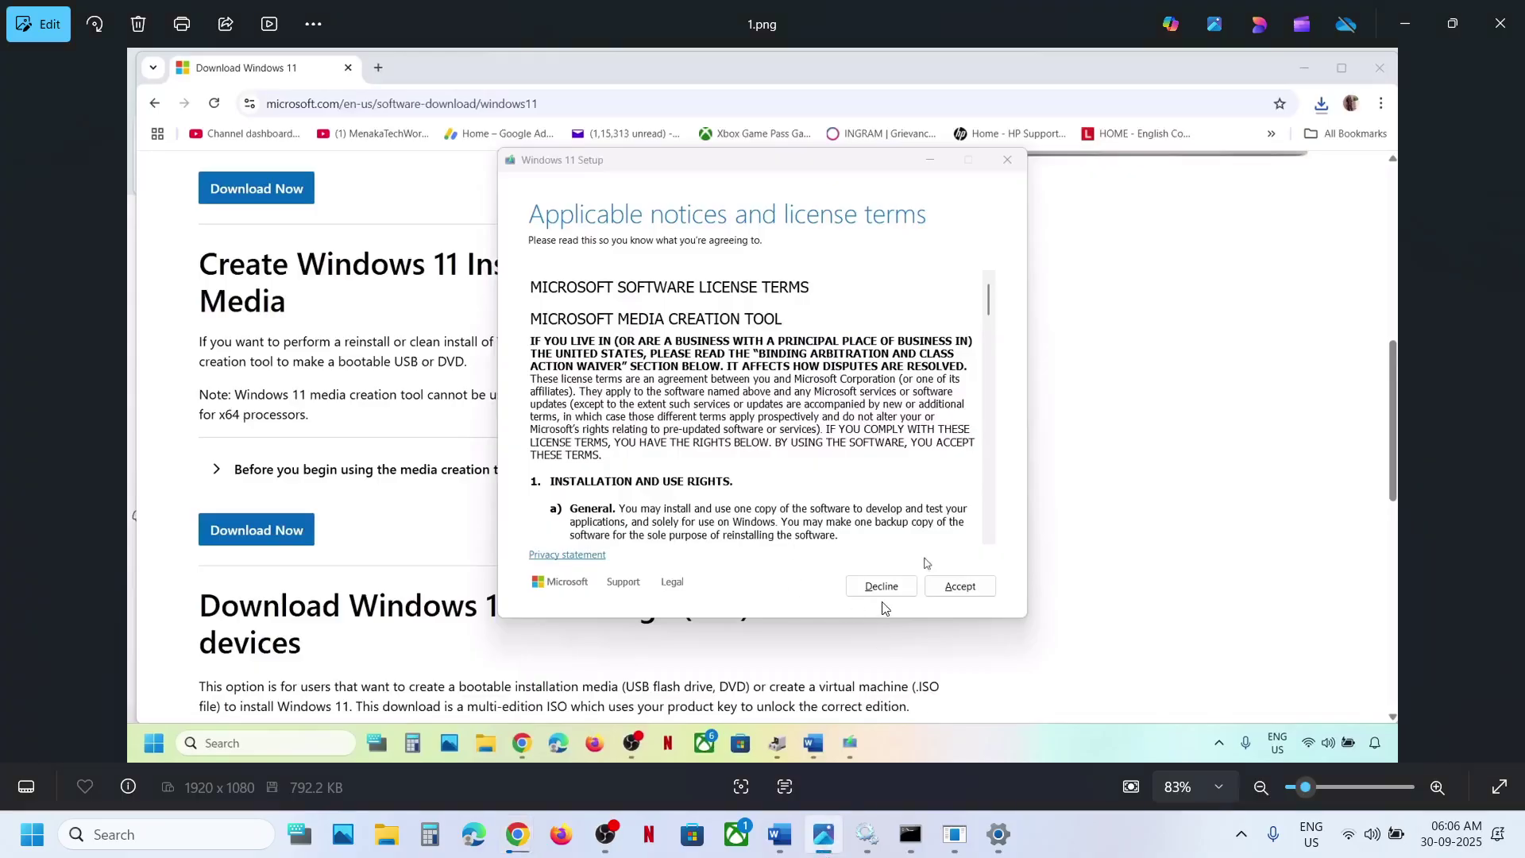
Page through edition, media type, ISO location, download, DVD burn and cleanup screenshots to 8.png.
key("Right")
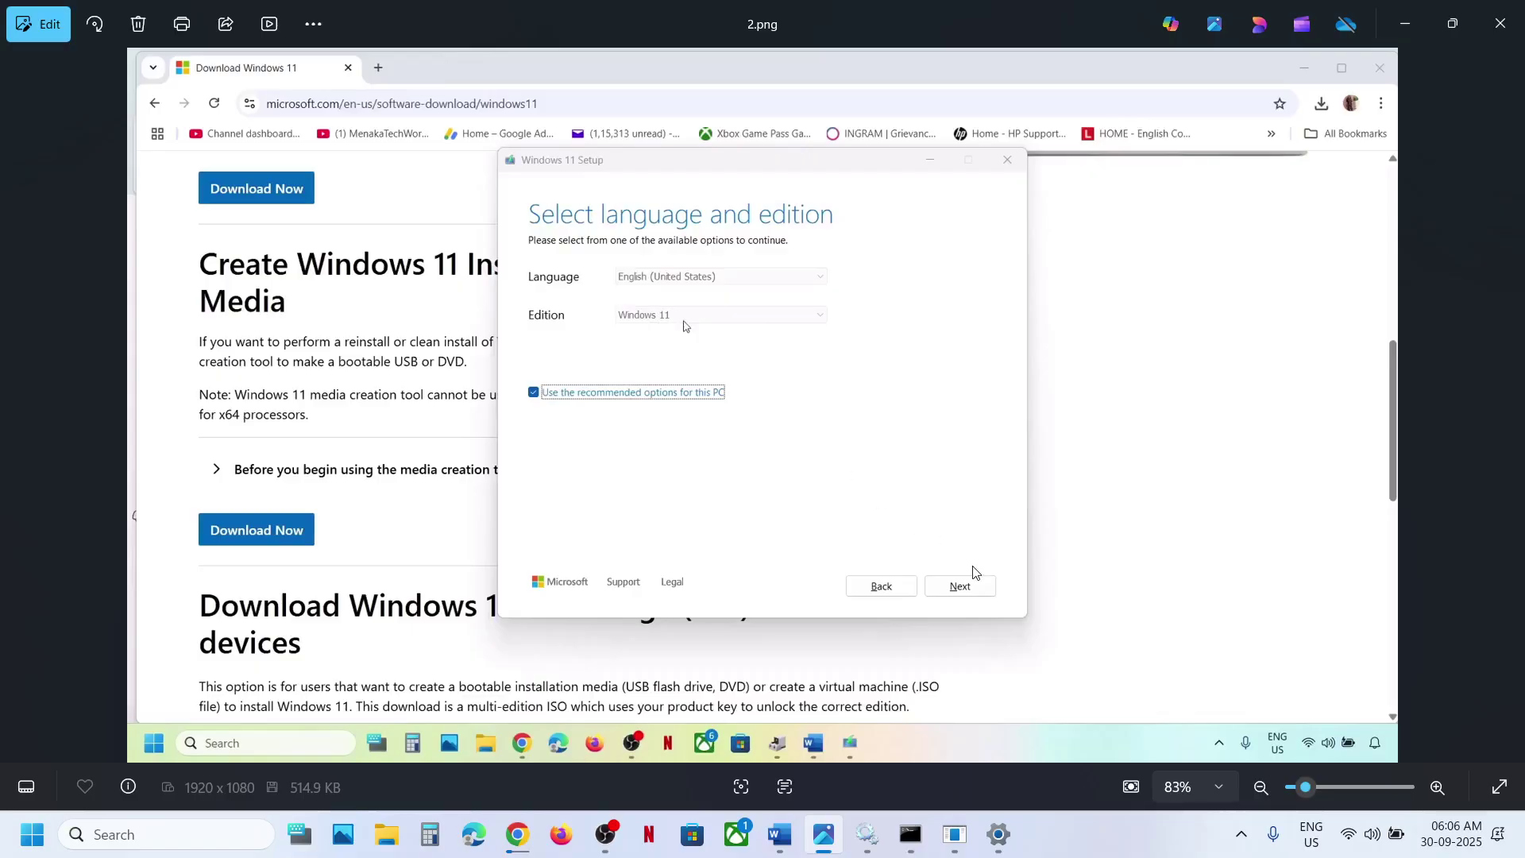
key("Right")
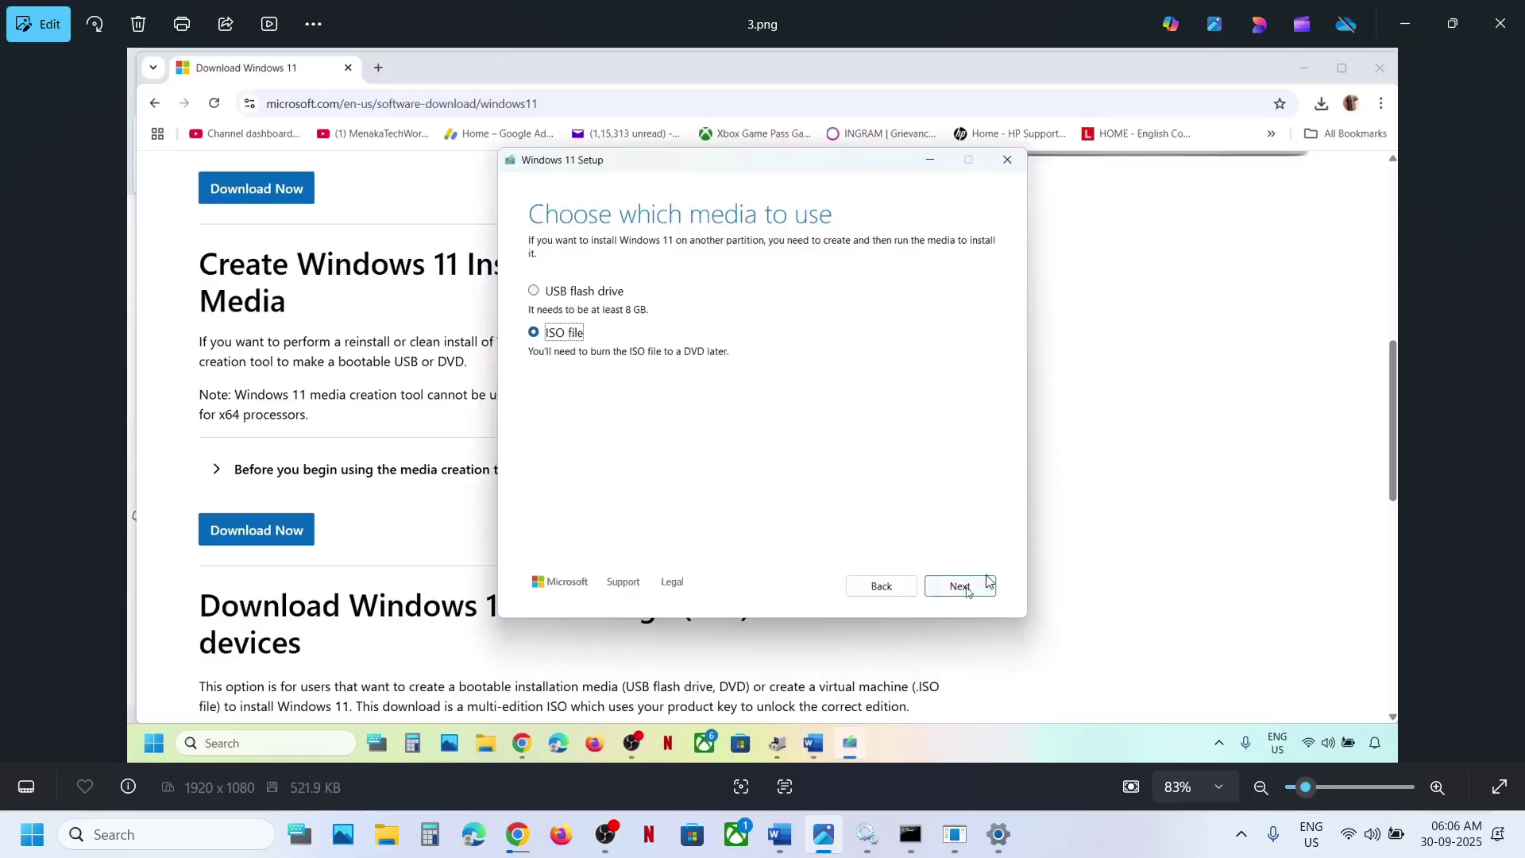
key("Right")
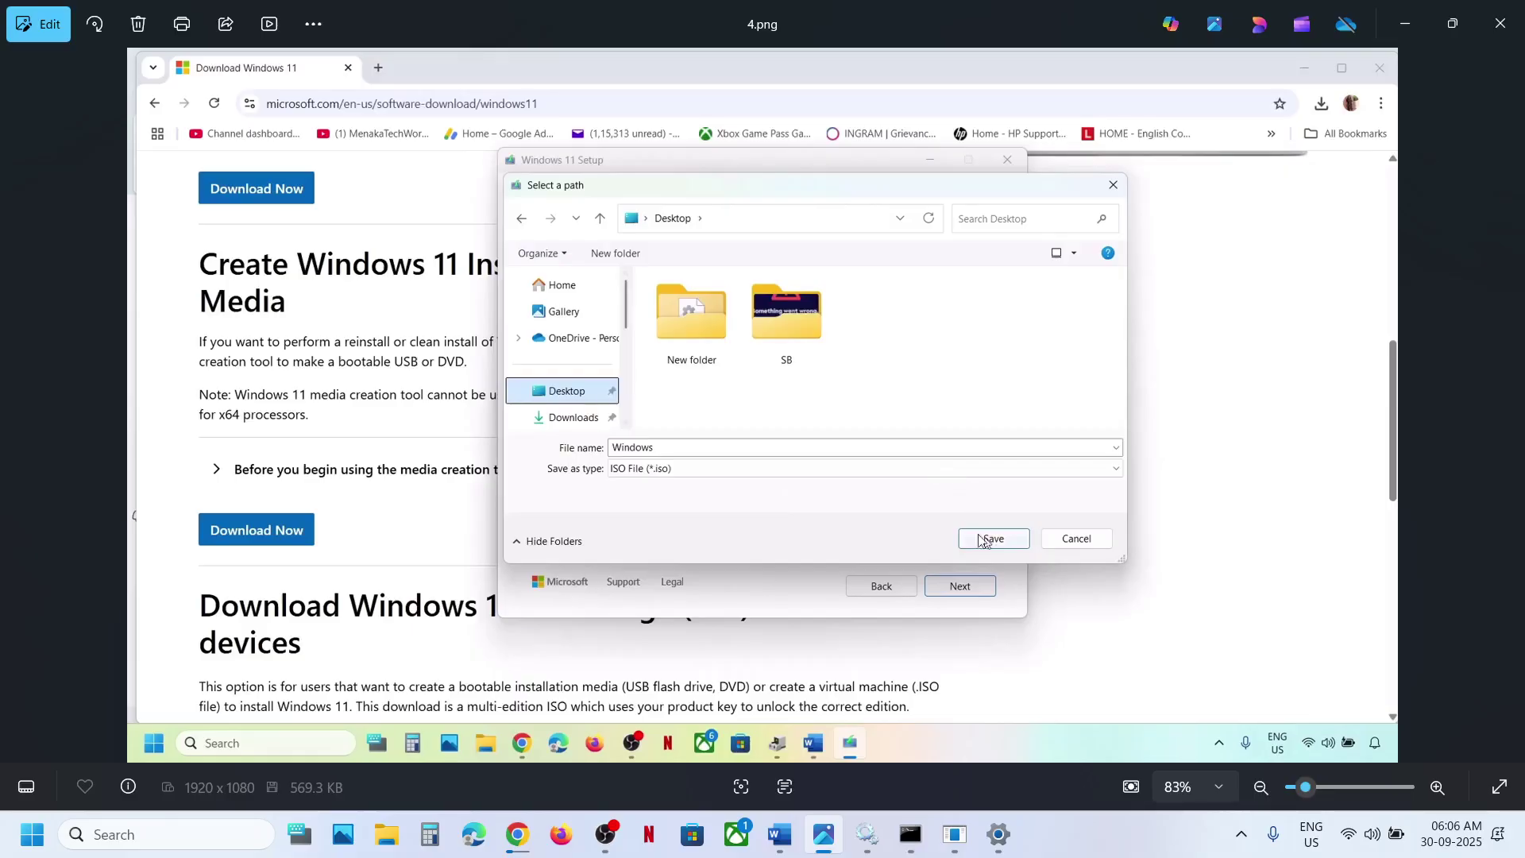
key("Right")
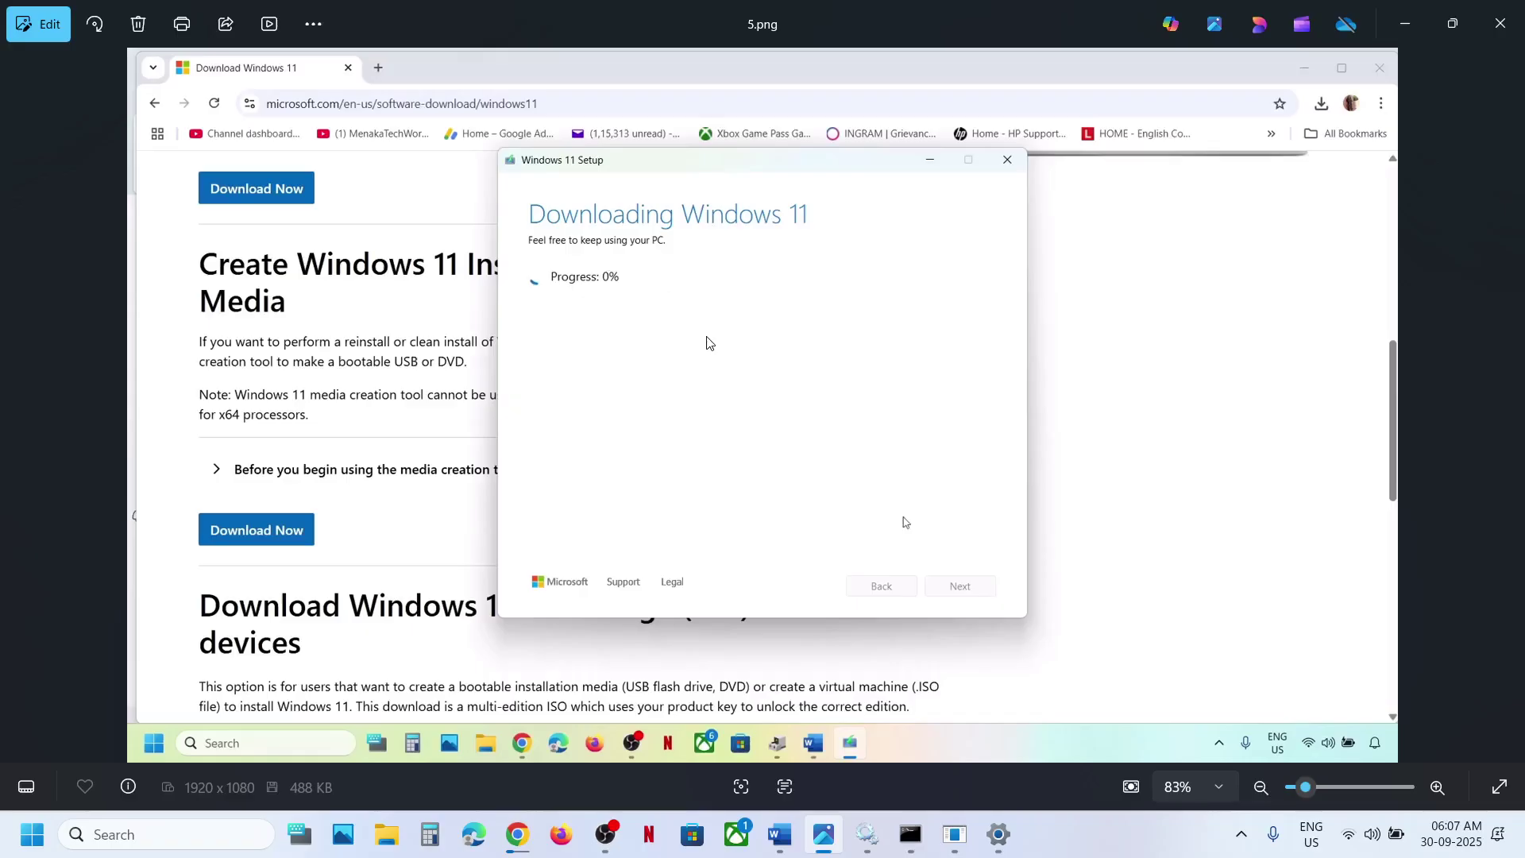
key("Right")
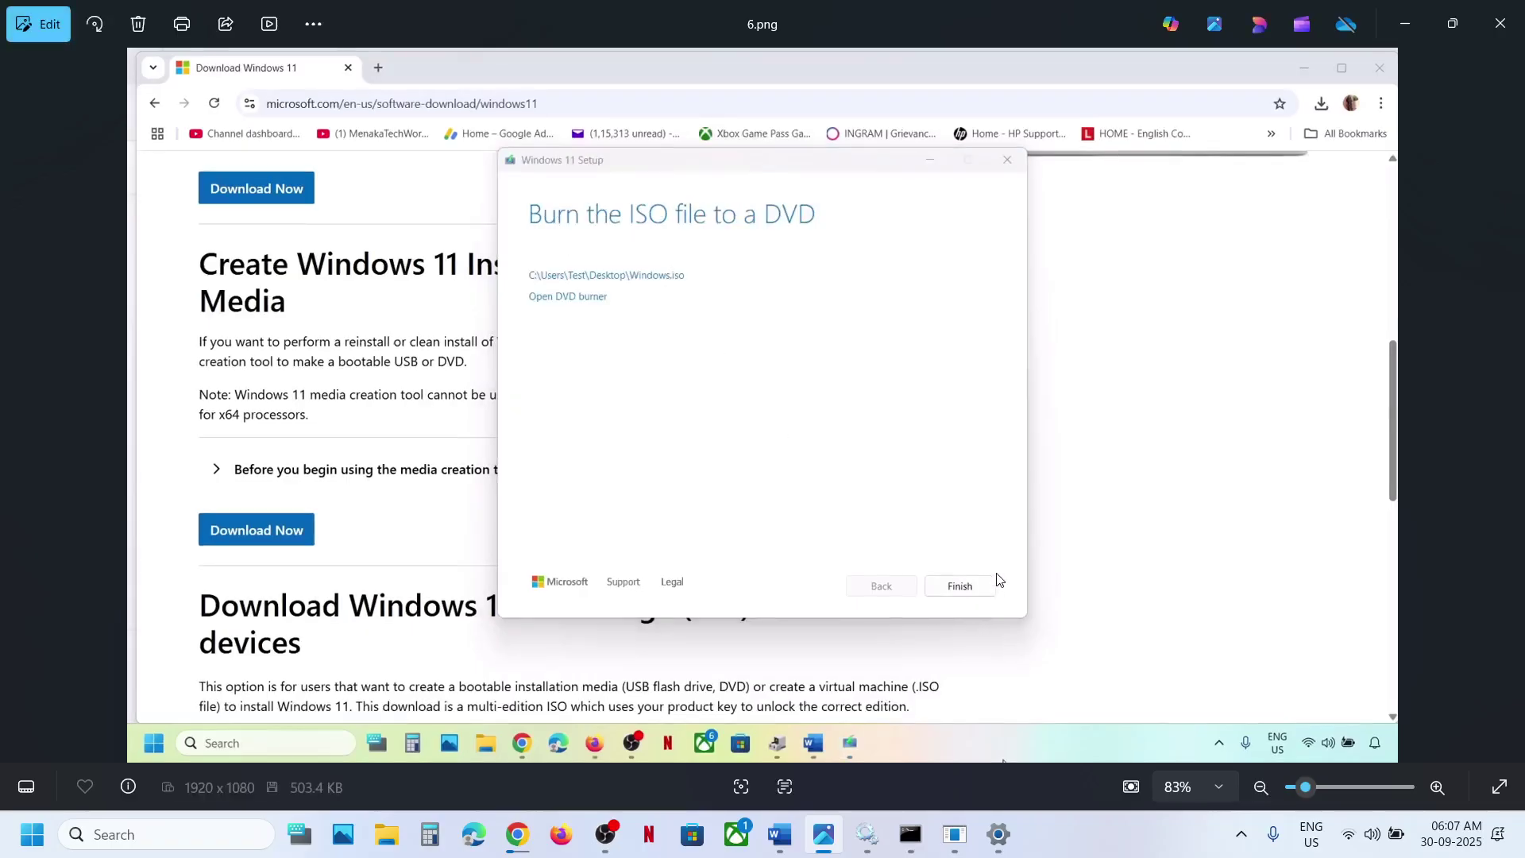
key("Right")
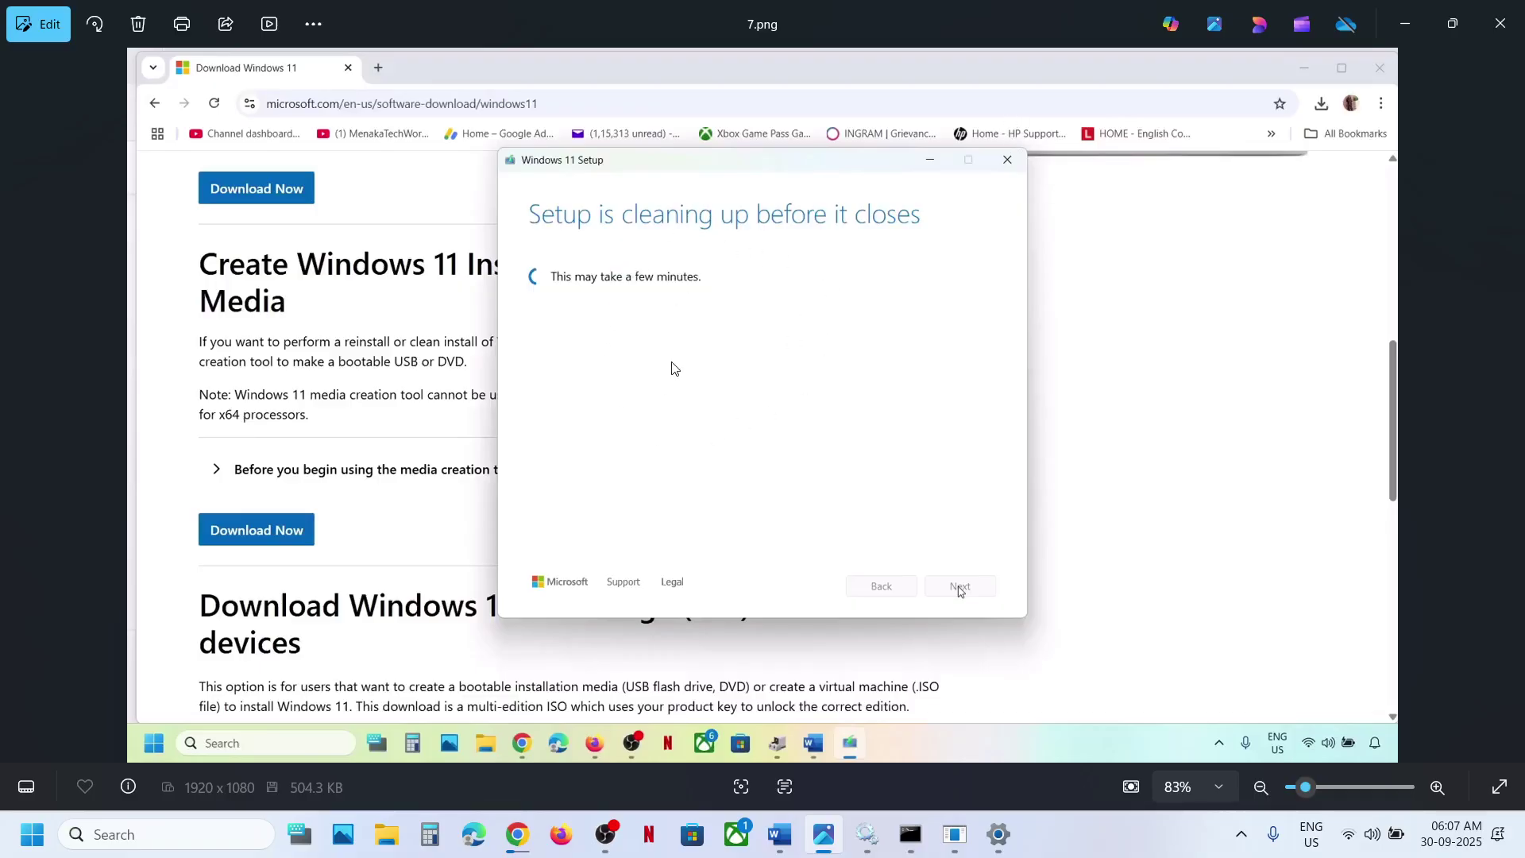
key("Right")
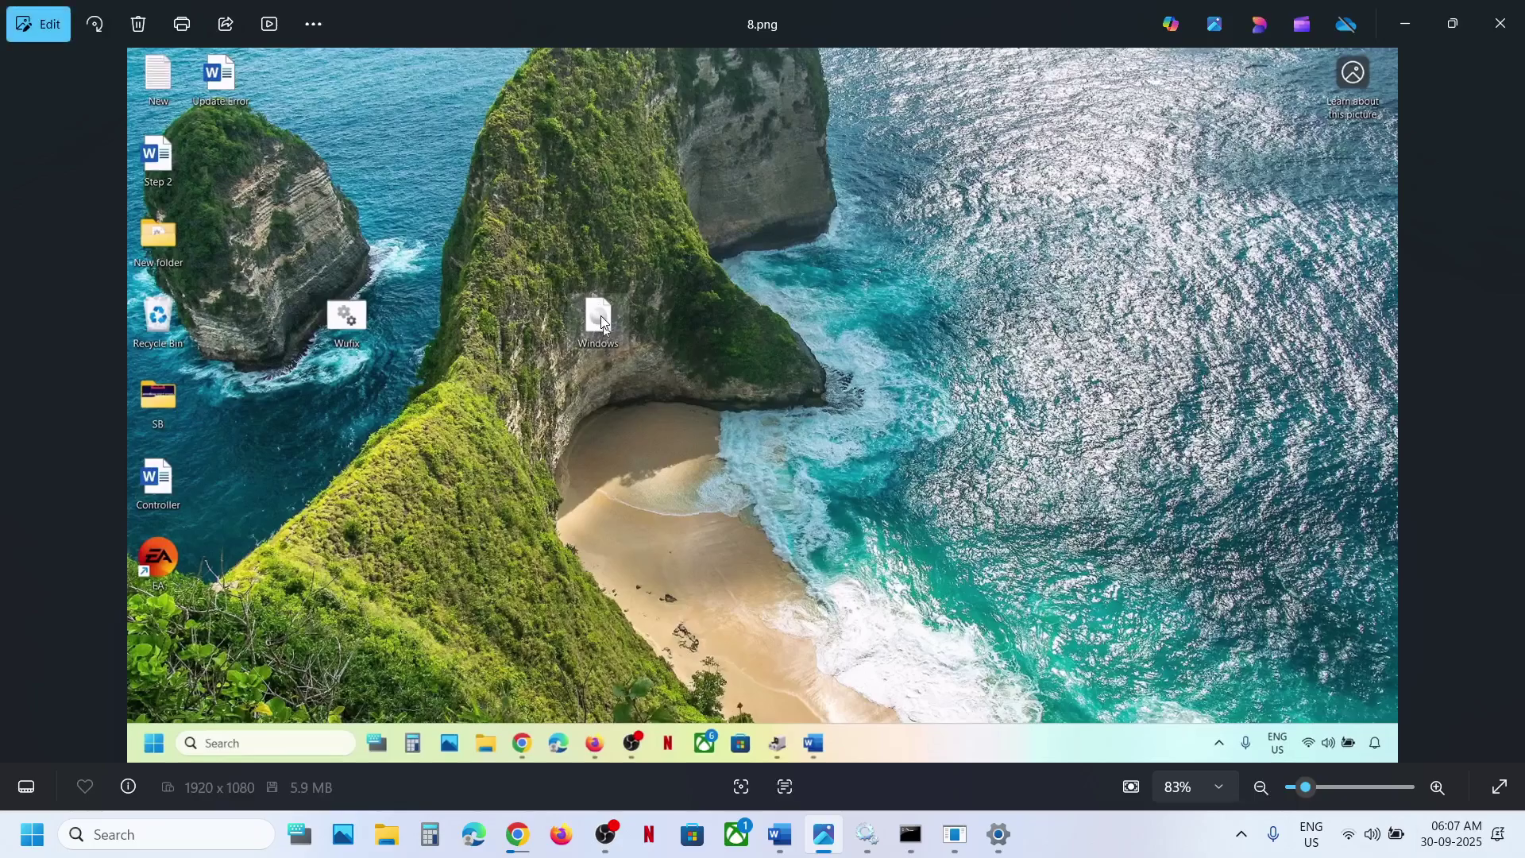
View the mounted ISO, permission prompt, setup and license screenshots, then return to Settings.
key("Right")
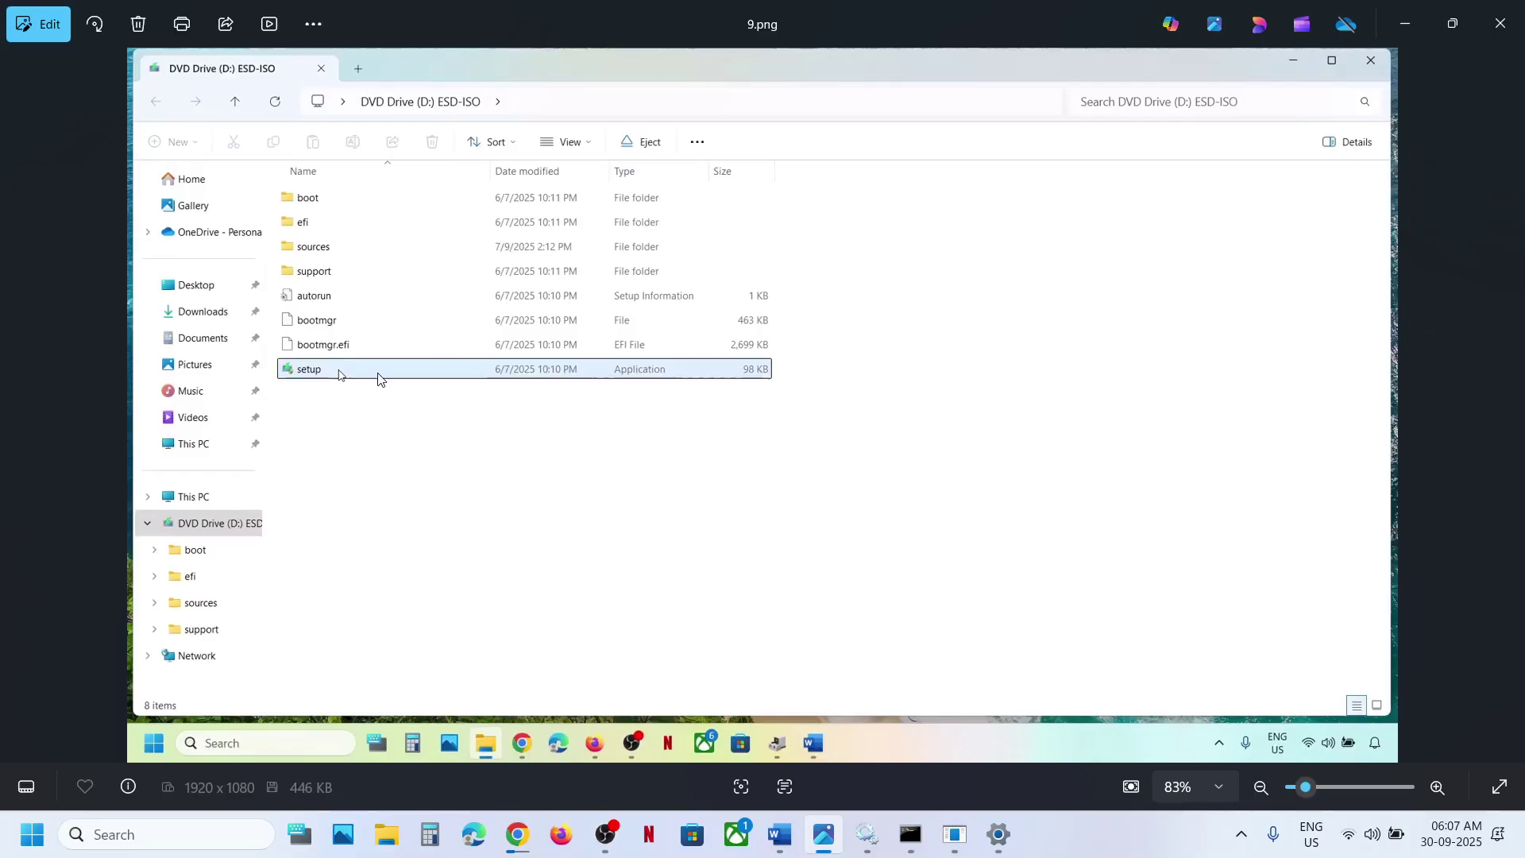
key("Right")
key("Right")
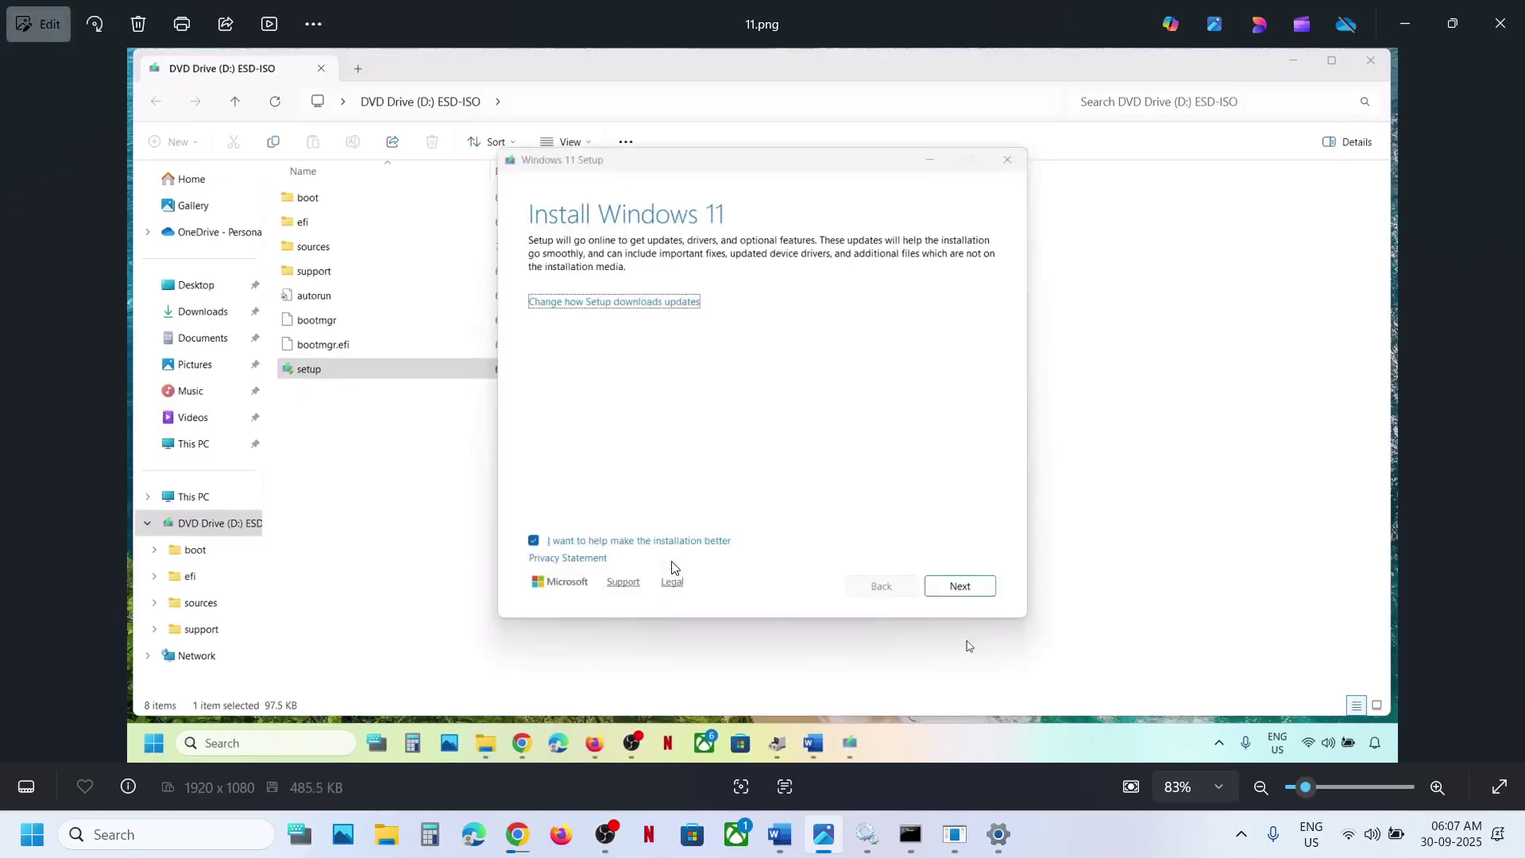
key("Right")
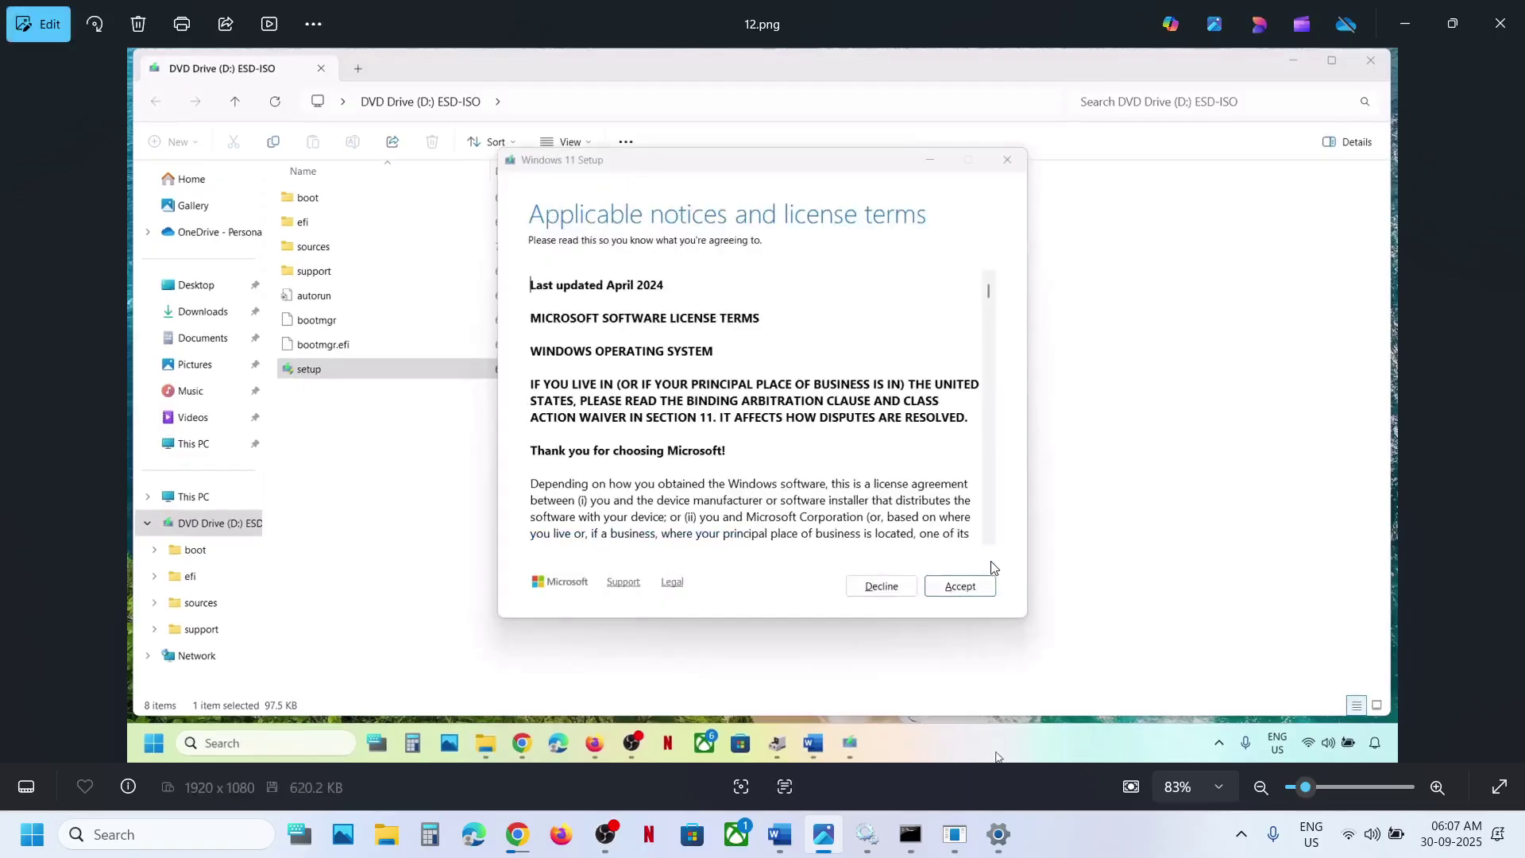
key("Right")
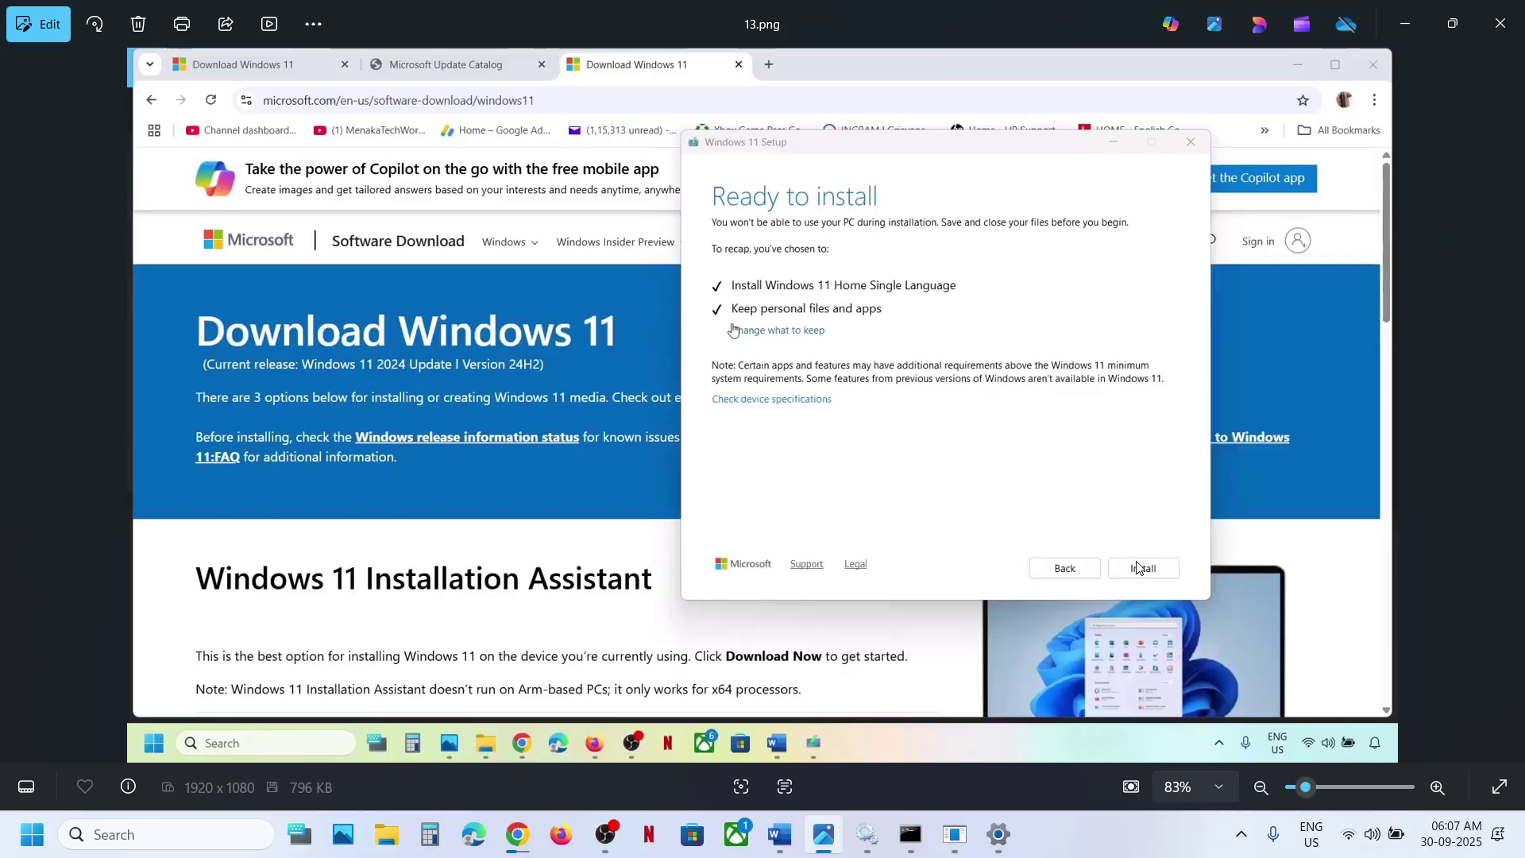
left_click(998, 834)
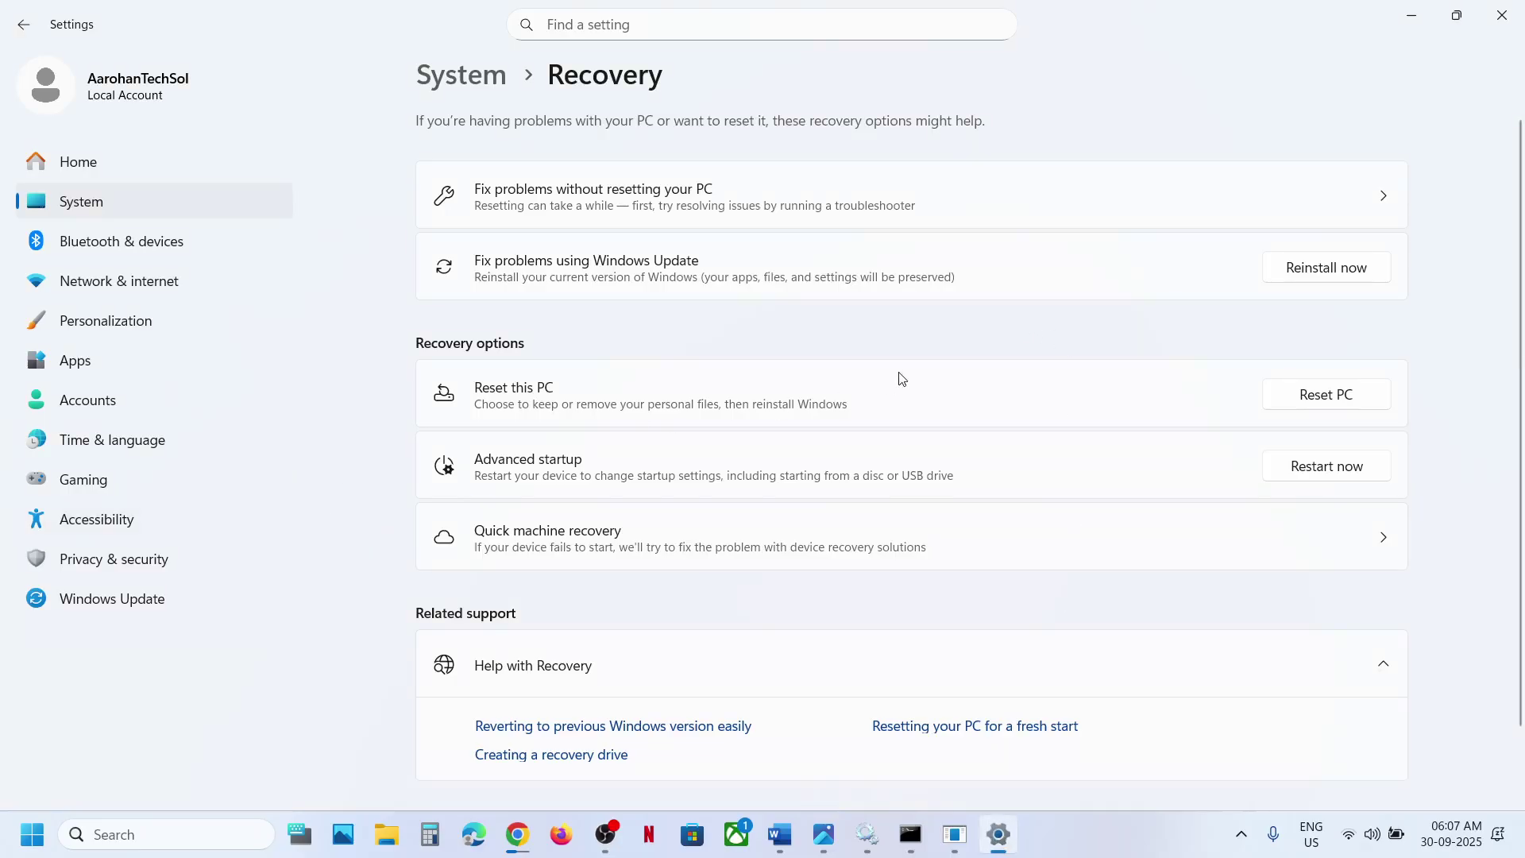
Go back to Windows Update and highlight the KB5065789 number, now downloading at 6%.
left_click(173, 604)
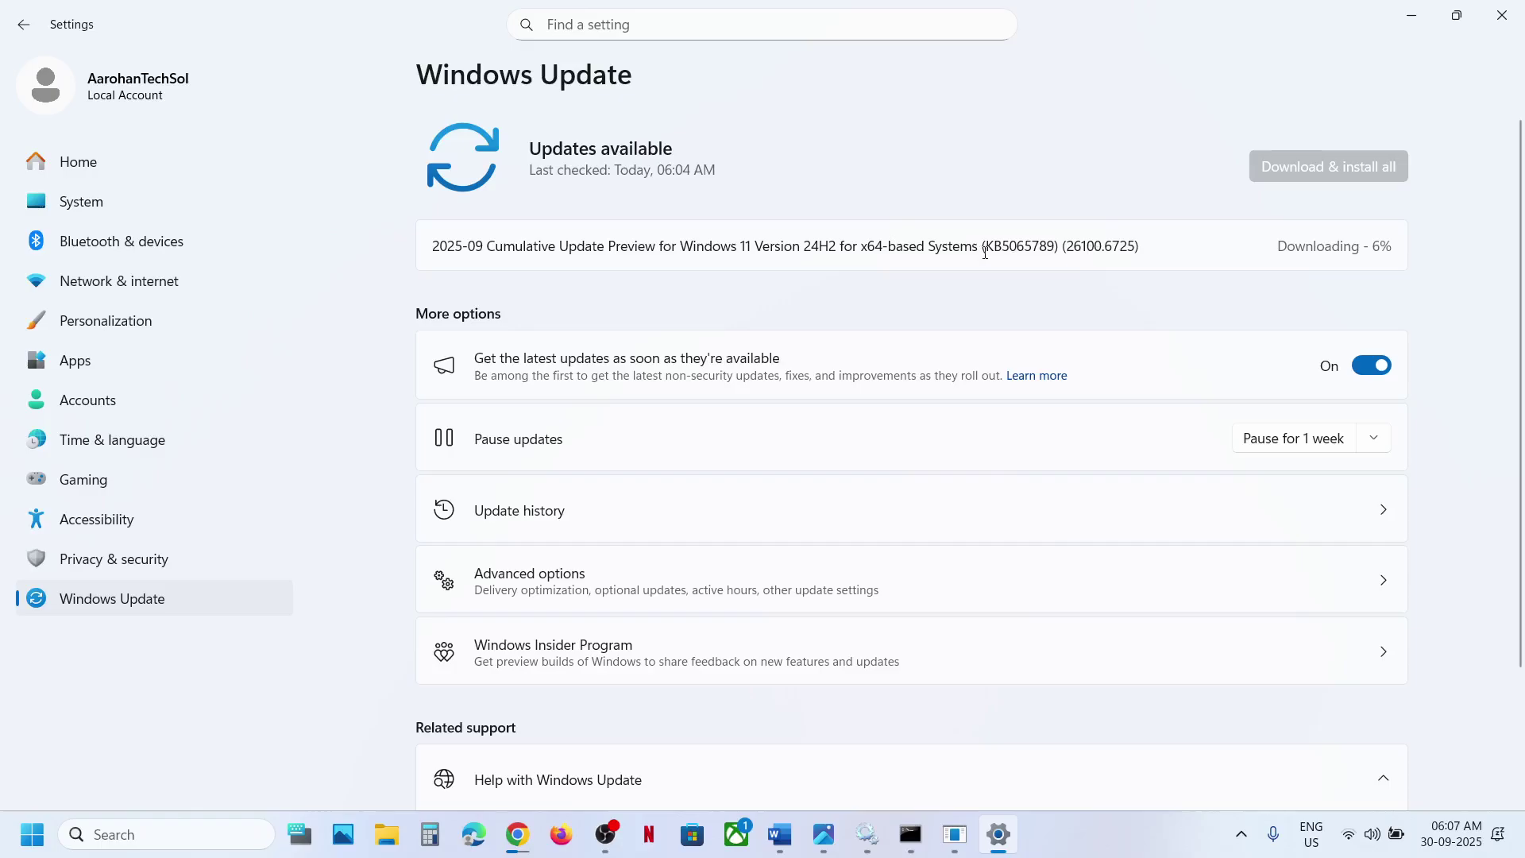
left_click_drag(985, 252, 1056, 247)
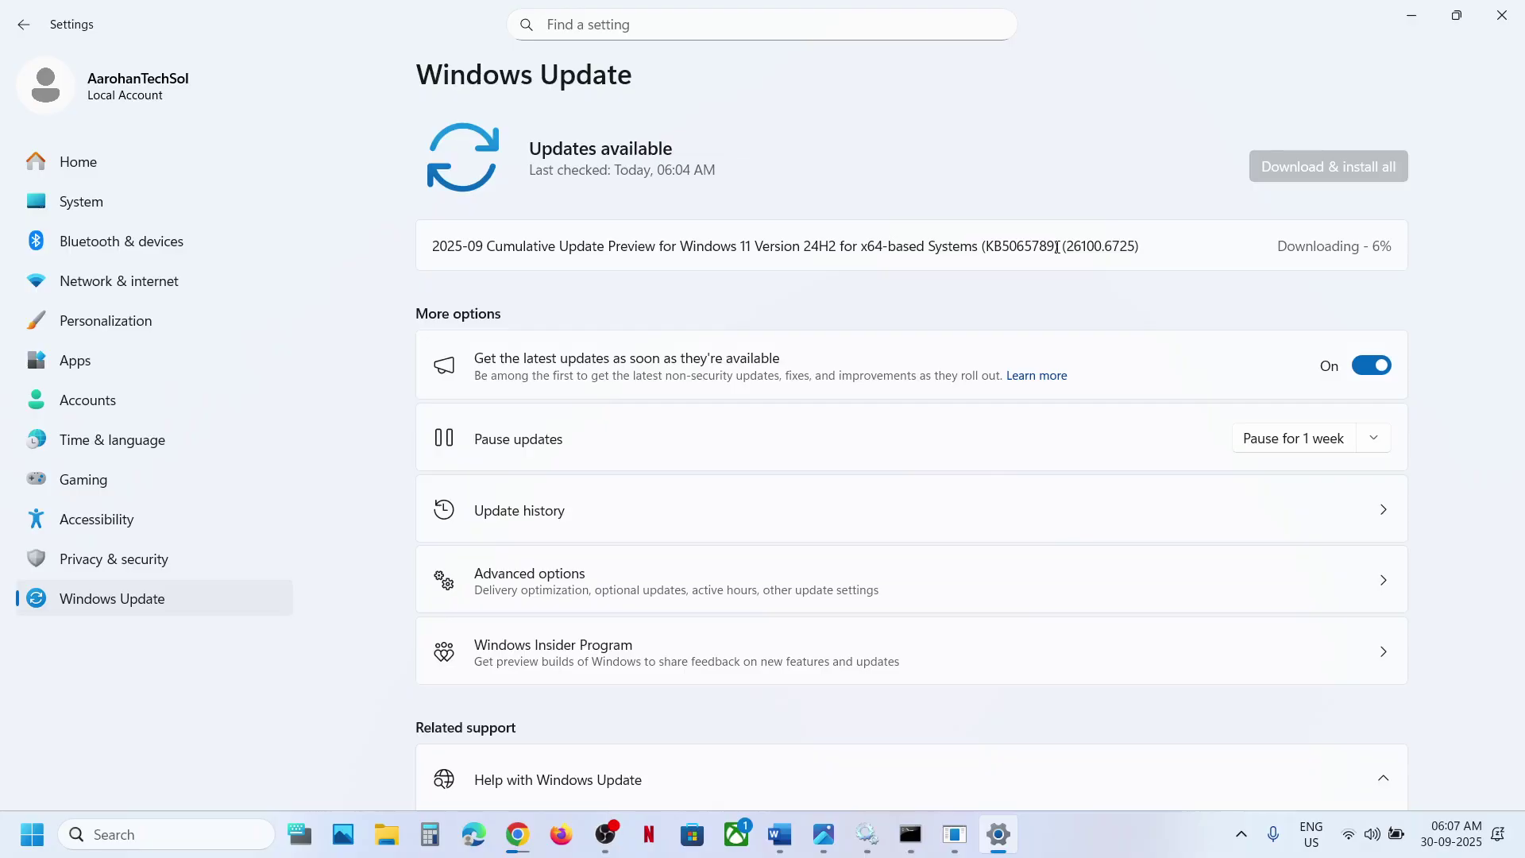
left_click(1099, 855)
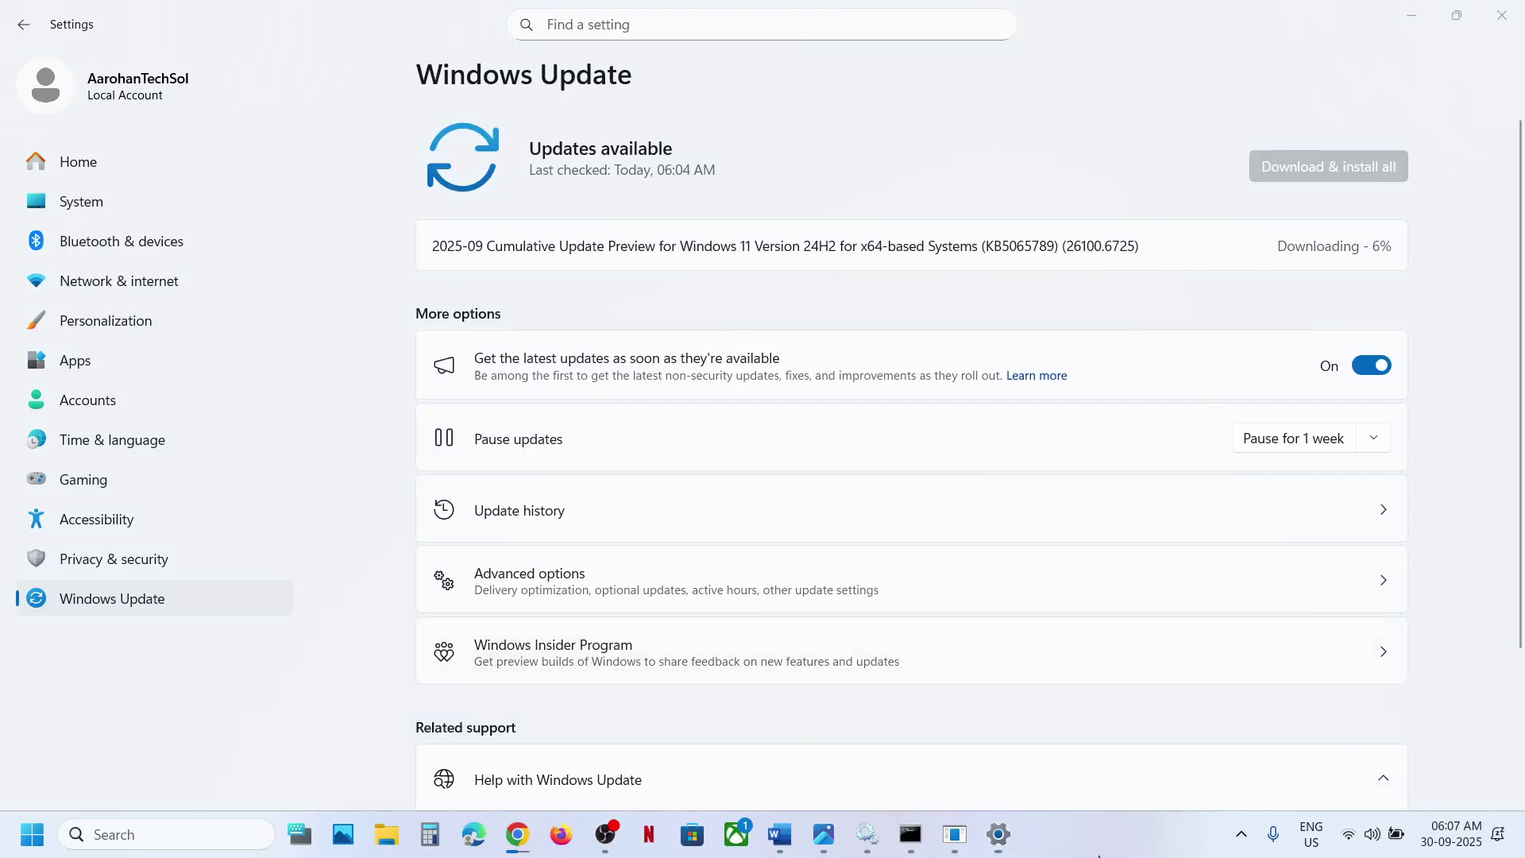